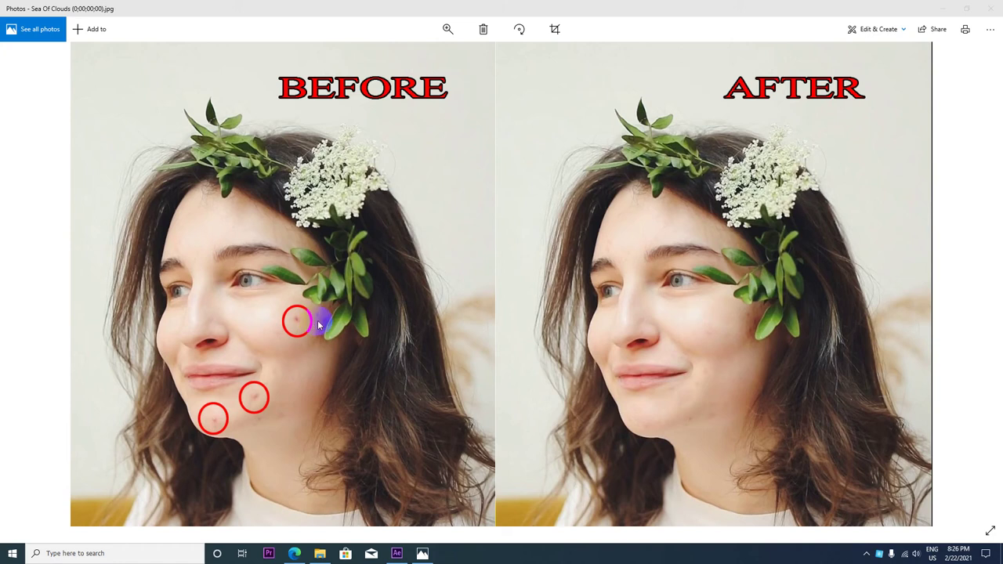
Minimize the Photos before-and-after acne image to bring the After Effects project forward
left_click(943, 9)
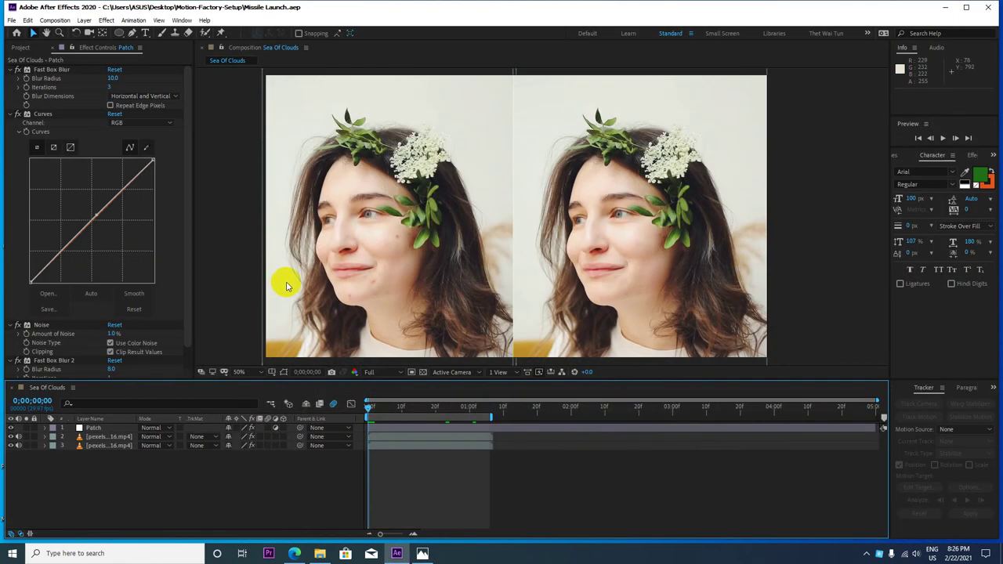
Leave the browser, preview the Sea Of Clouds before/after comp, and maximize the viewer
left_click(294, 553)
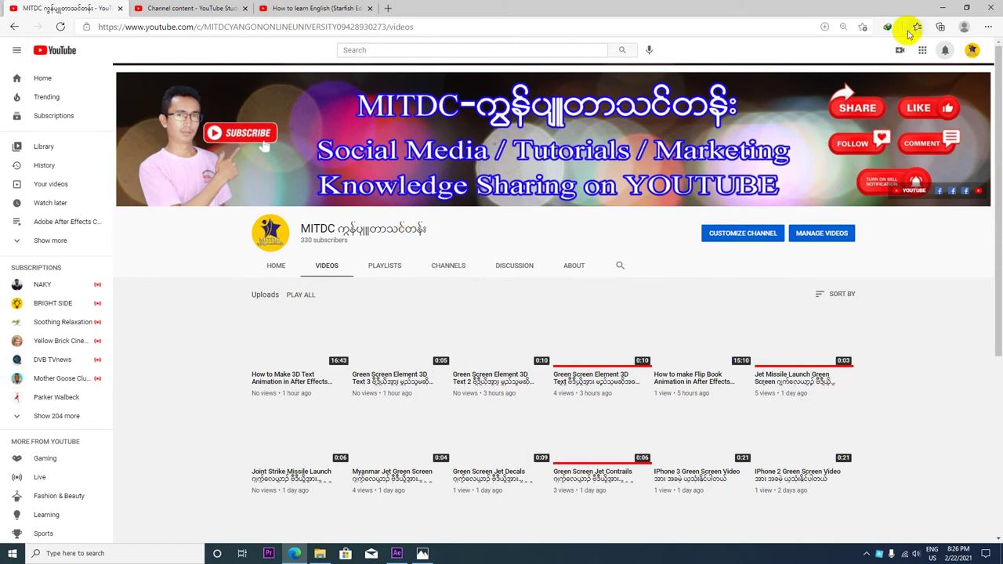
left_click(946, 8)
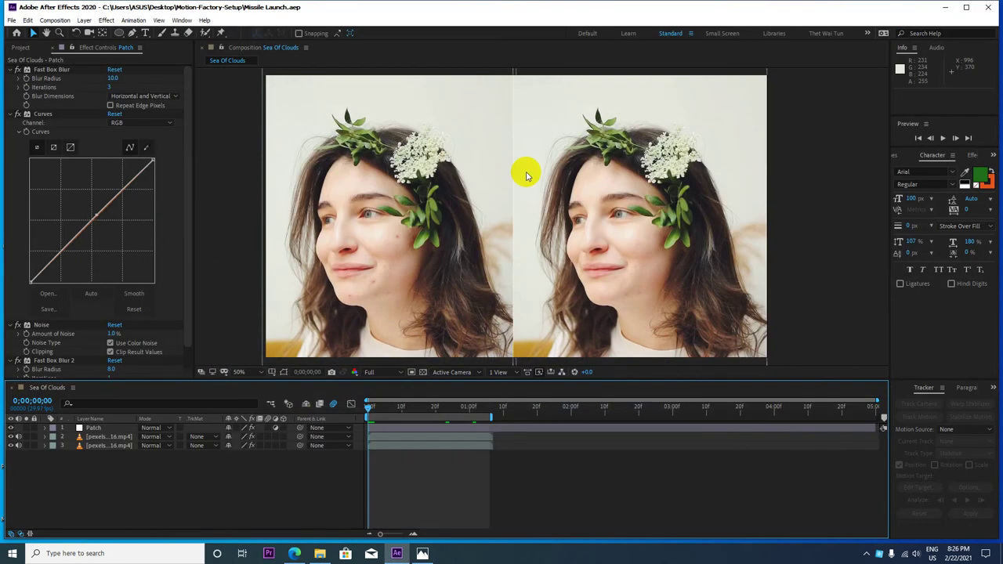
left_click(460, 292)
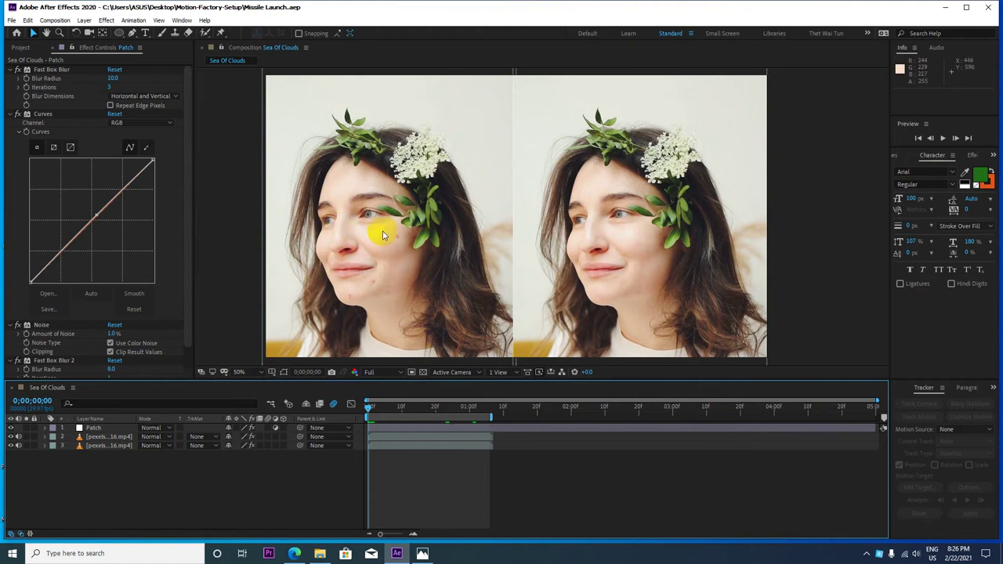
left_click(376, 182)
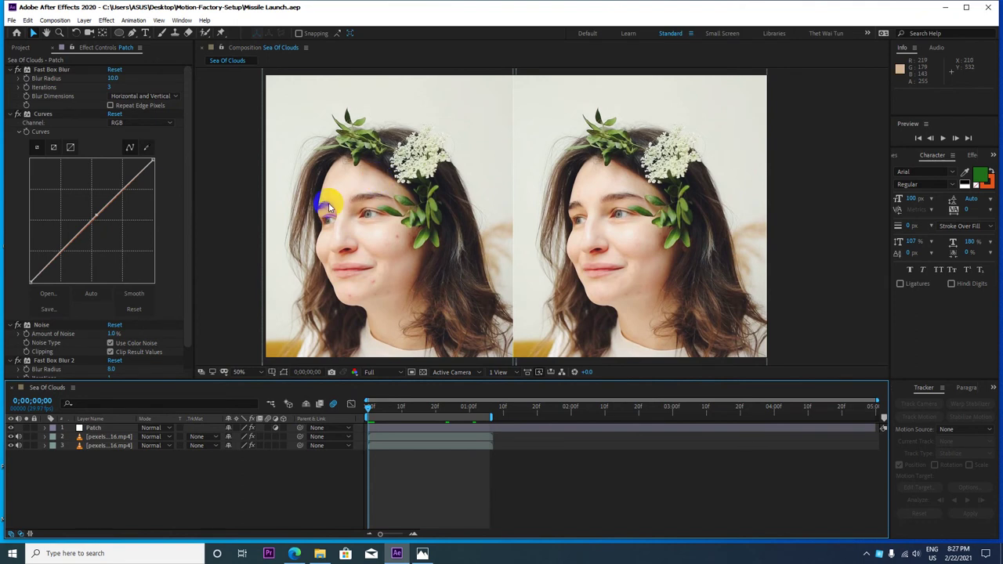
left_click(443, 167)
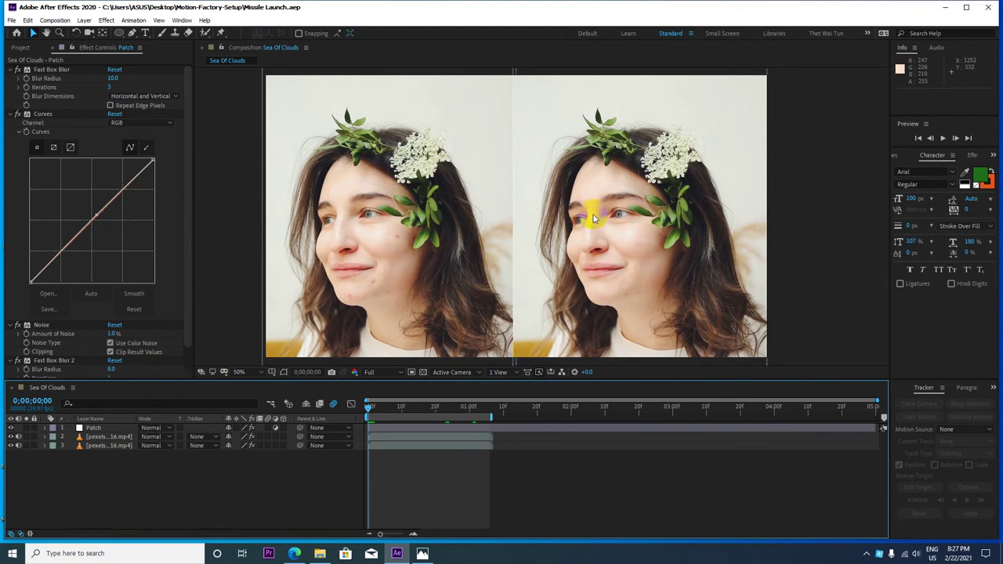
key("space")
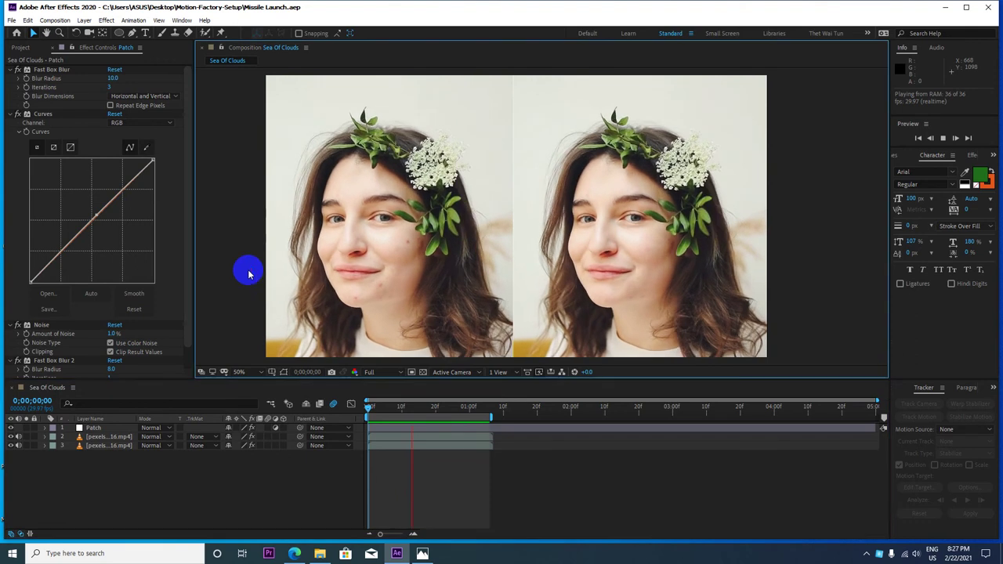
key("grave")
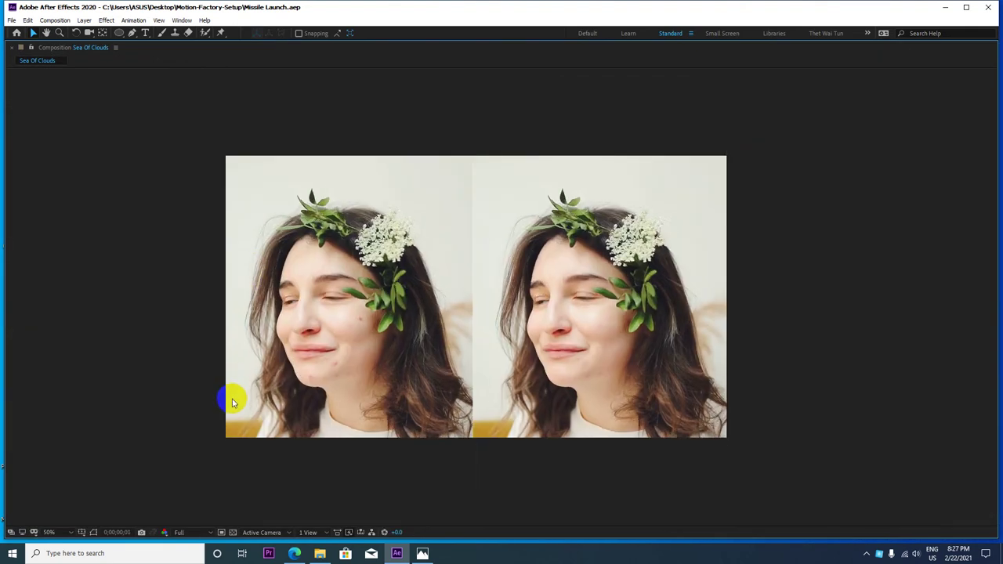
Fit the side-by-side footage to the enlarged viewer, then restore the normal panel layout
left_click(49, 532)
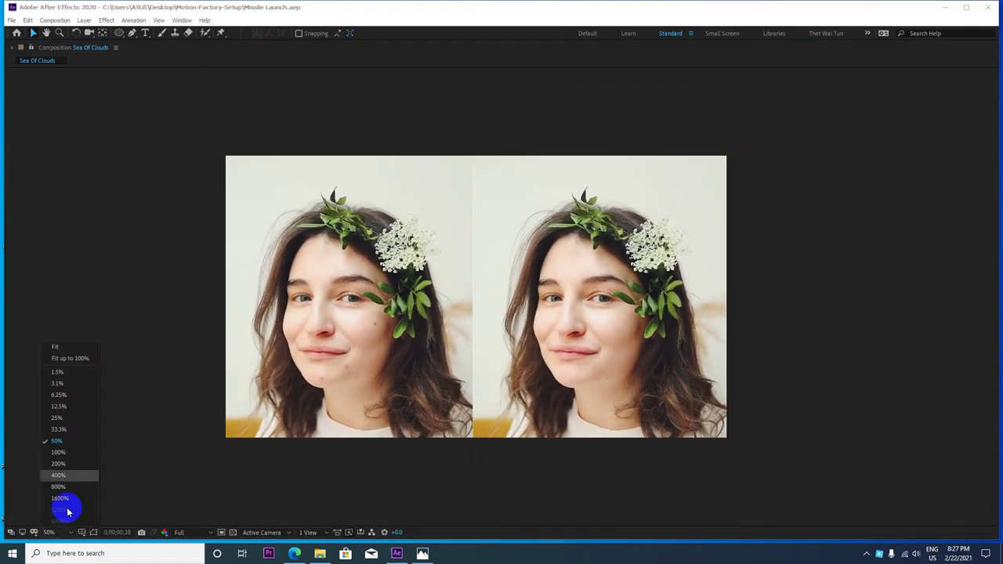
left_click(81, 359)
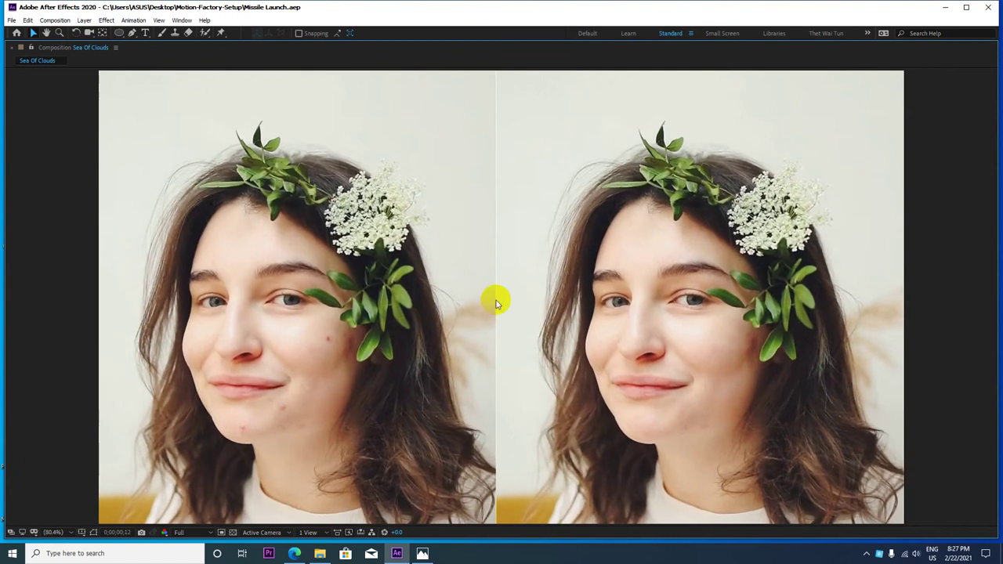
key("grave")
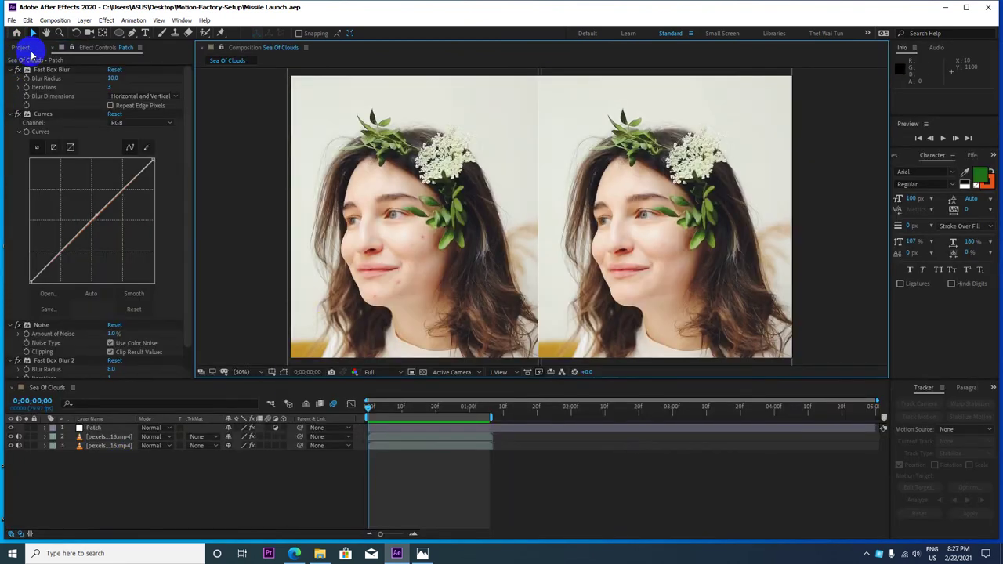
Name a new 1920×1080 composition 'Removing Acnes on your face', fixing the 'Romoving' typo
left_click(55, 20)
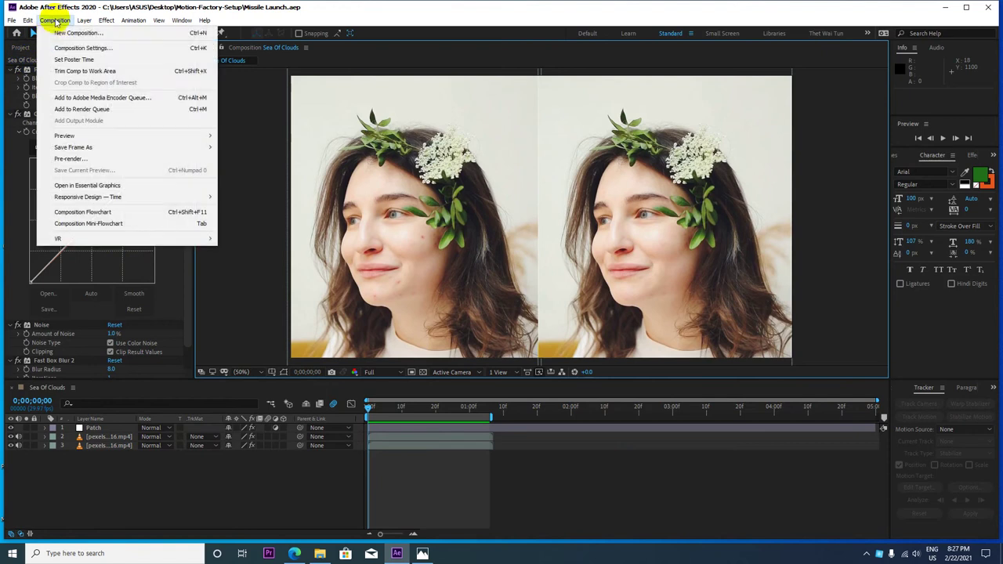
left_click(65, 31)
left_click_drag(358, 74, 388, 81)
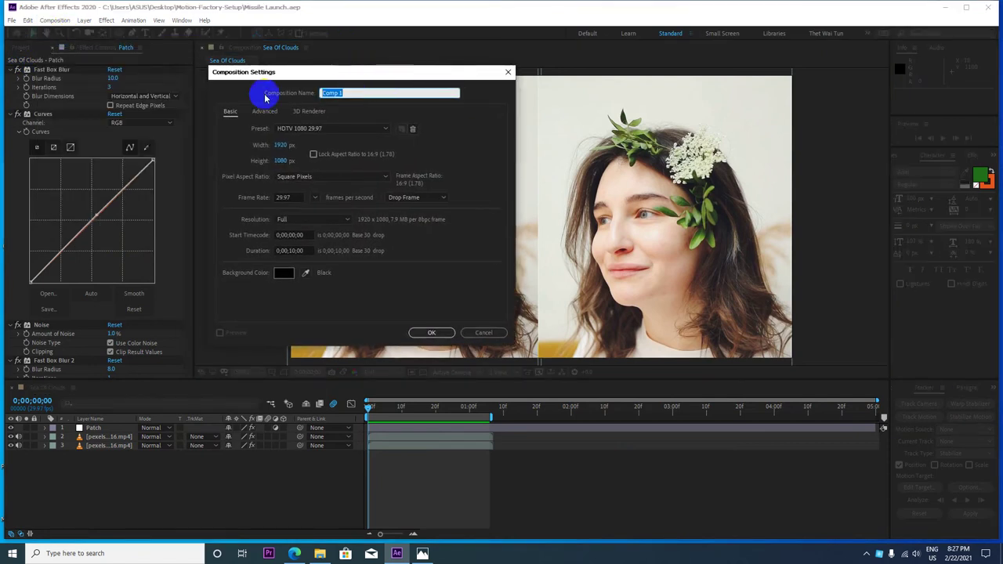
type("r")
type("on")
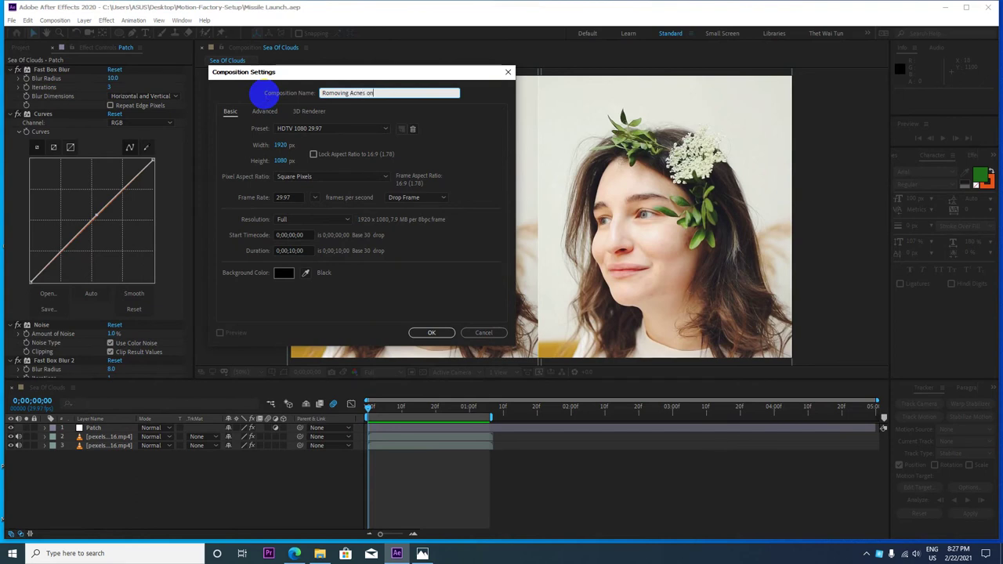
type(" your face")
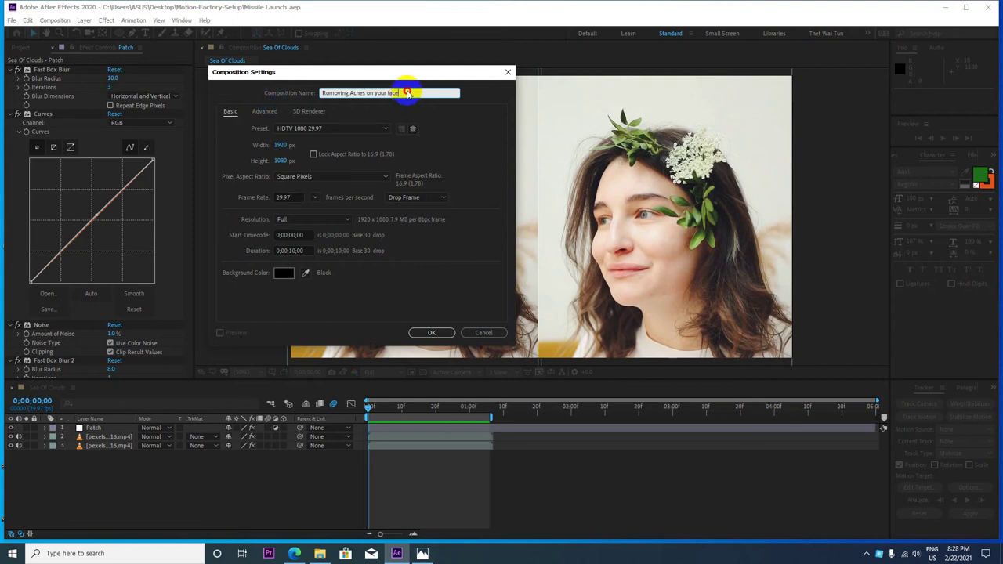
left_click_drag(403, 94, 258, 92)
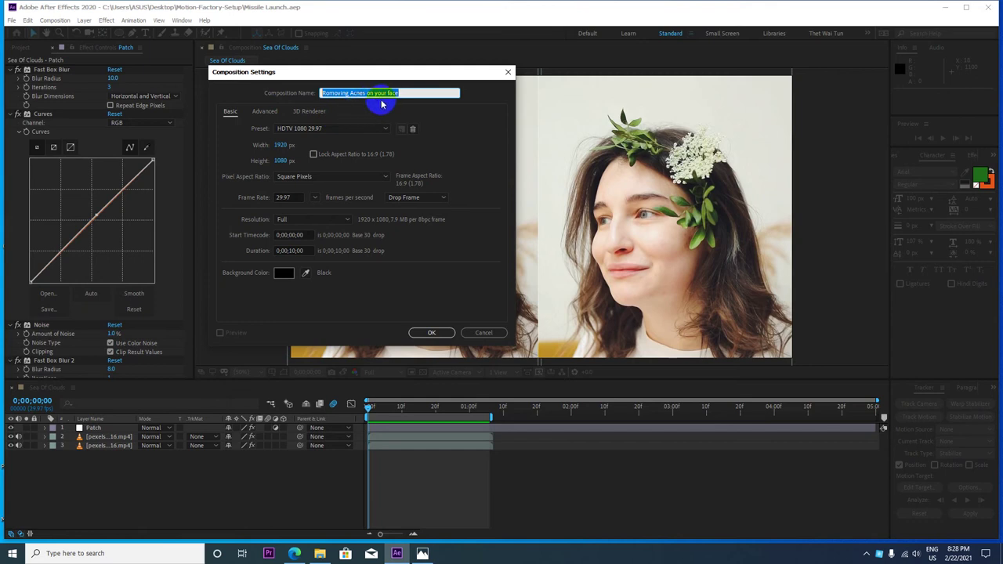
left_click(331, 94)
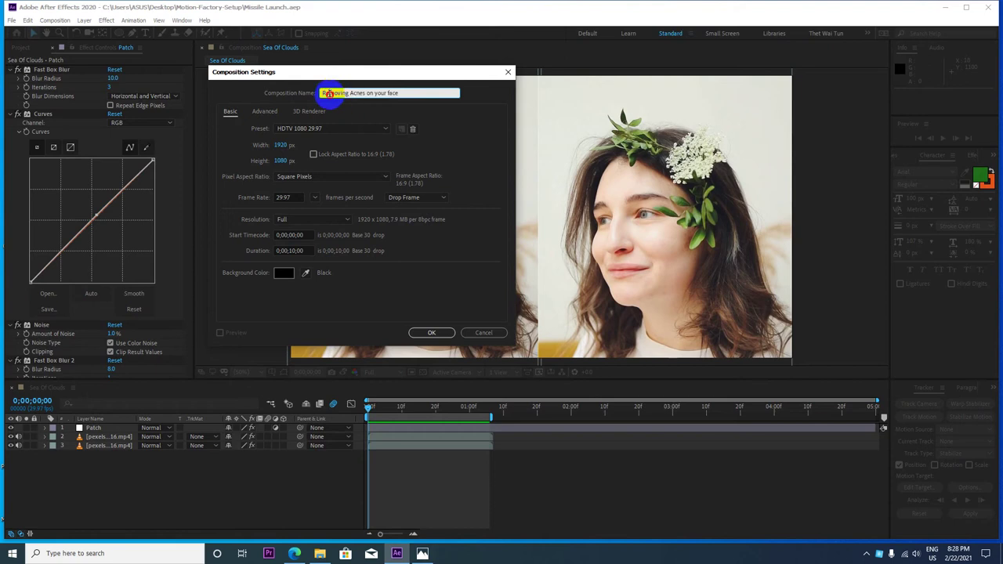
key("BackSpace")
type("e")
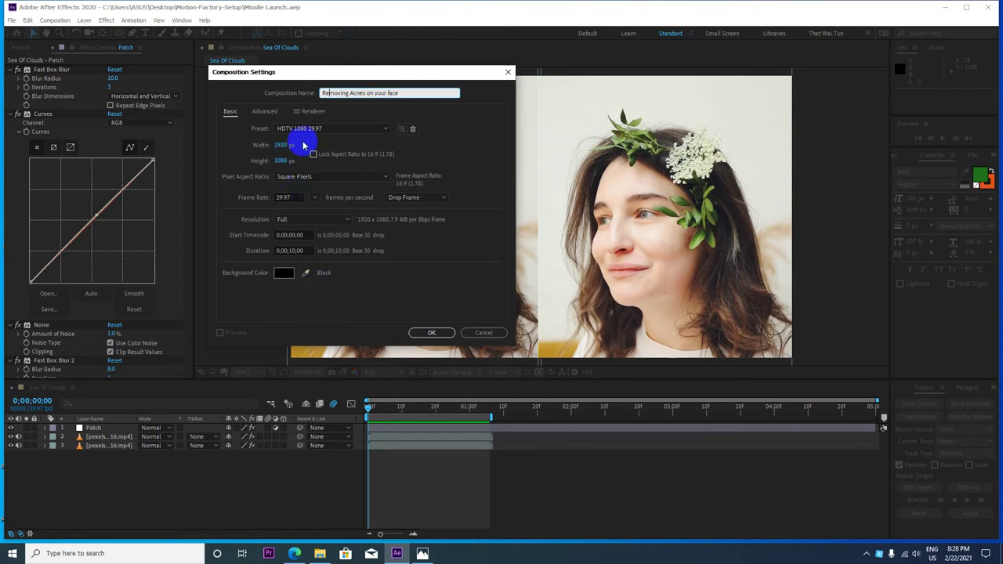
Create the composition and fit the empty frame in an enlarged viewer
left_click(431, 333)
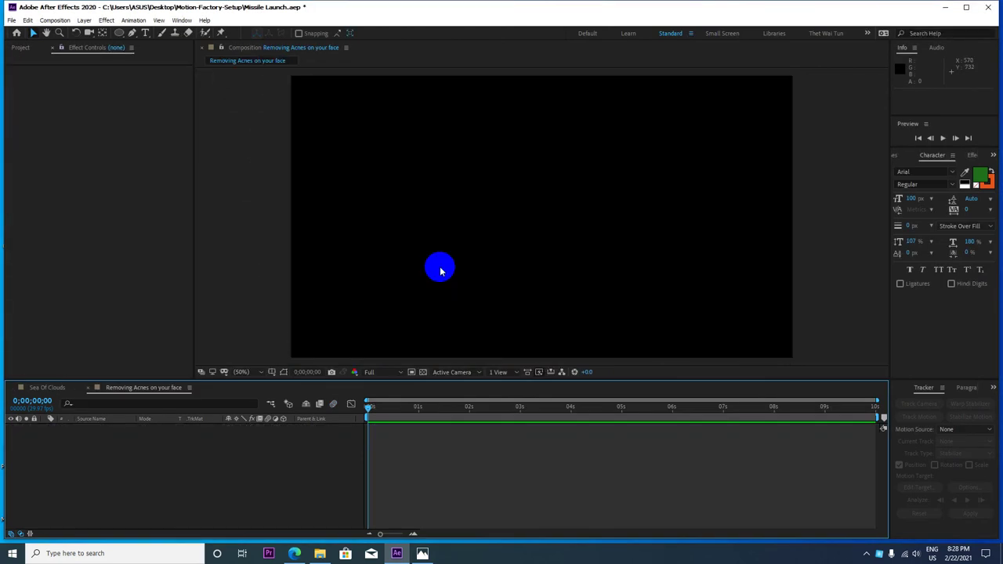
key("comma")
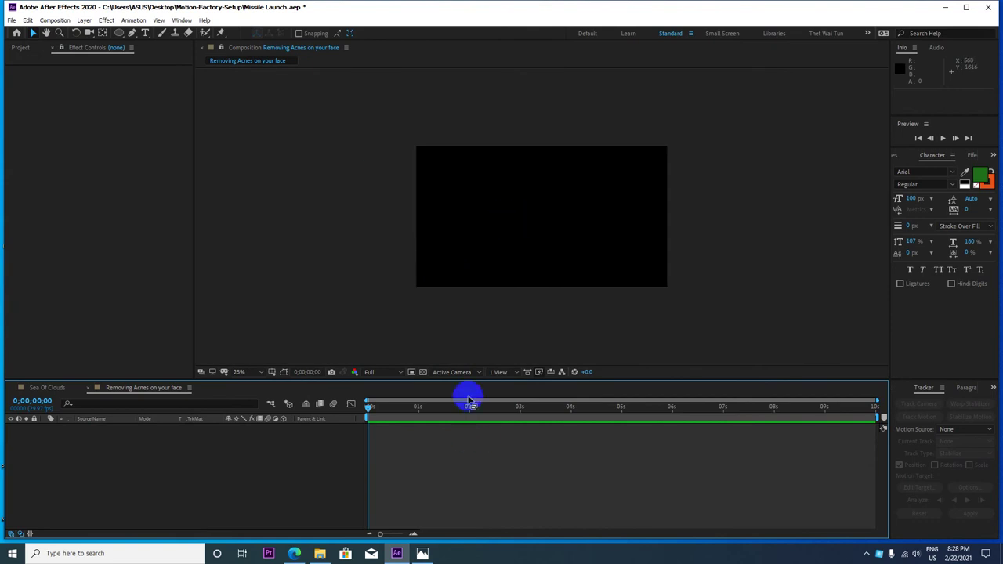
left_click_drag(471, 384, 471, 413)
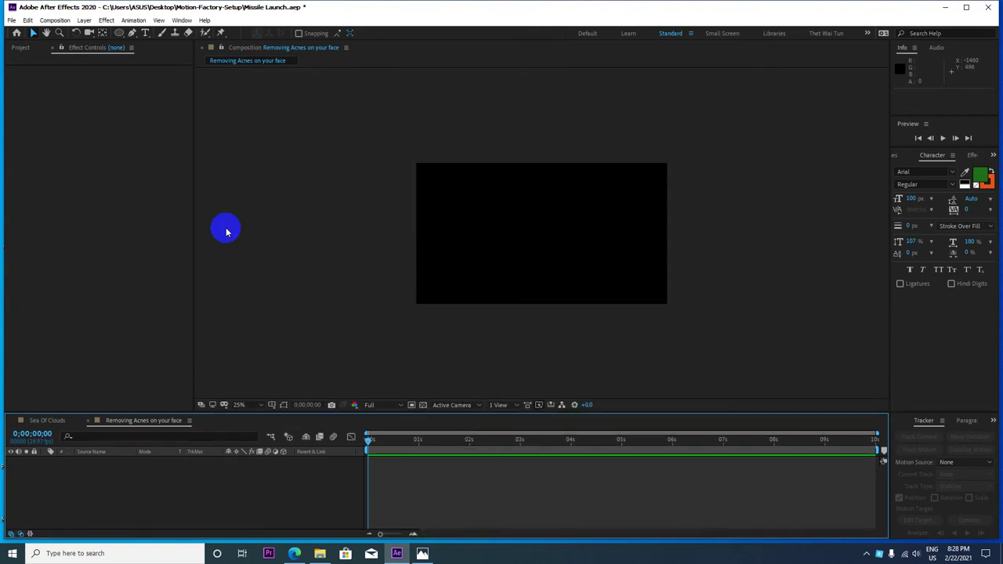
left_click(252, 405)
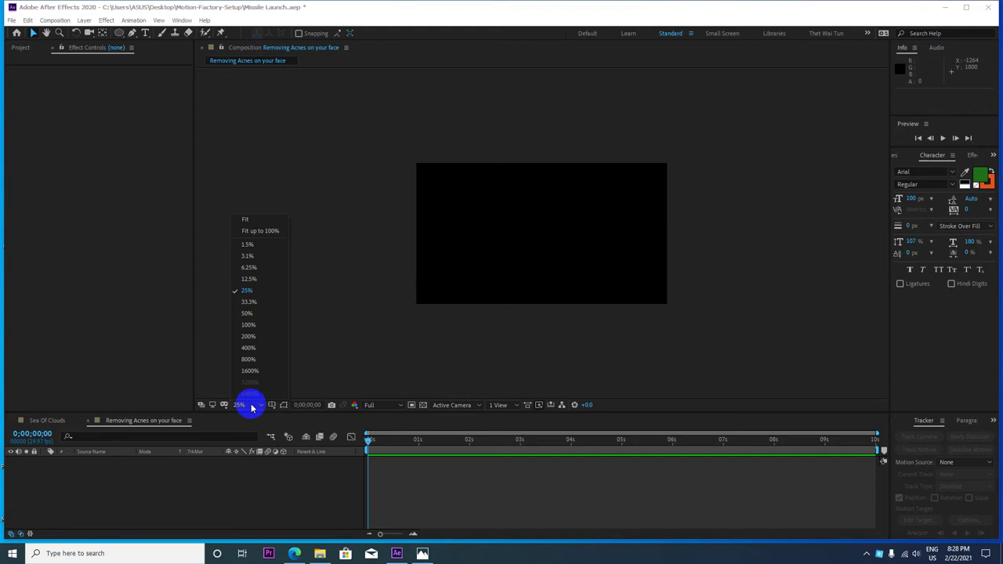
left_click(278, 236)
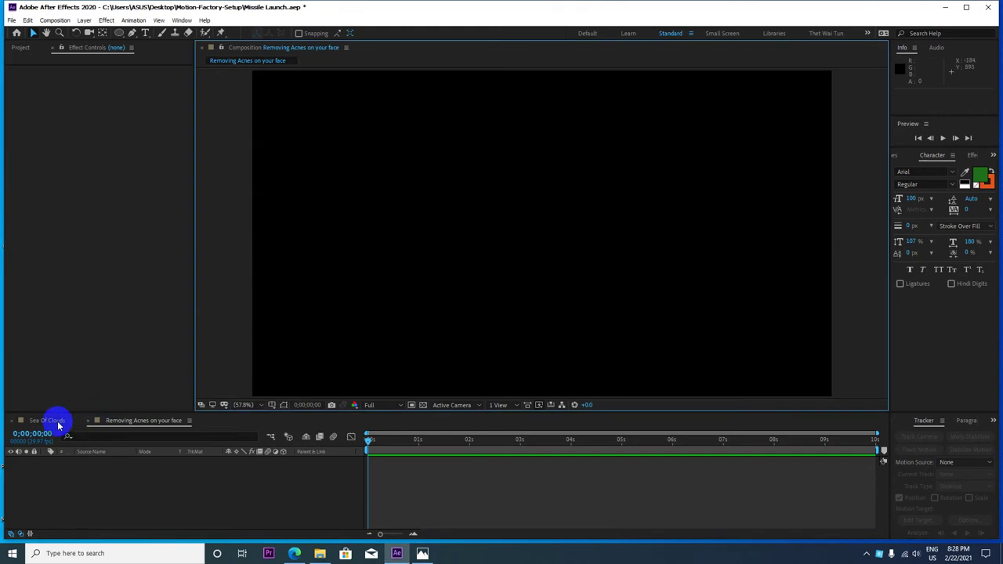
Place the face video footage from the Project panel into the new composition
left_click(26, 46)
left_click(51, 143)
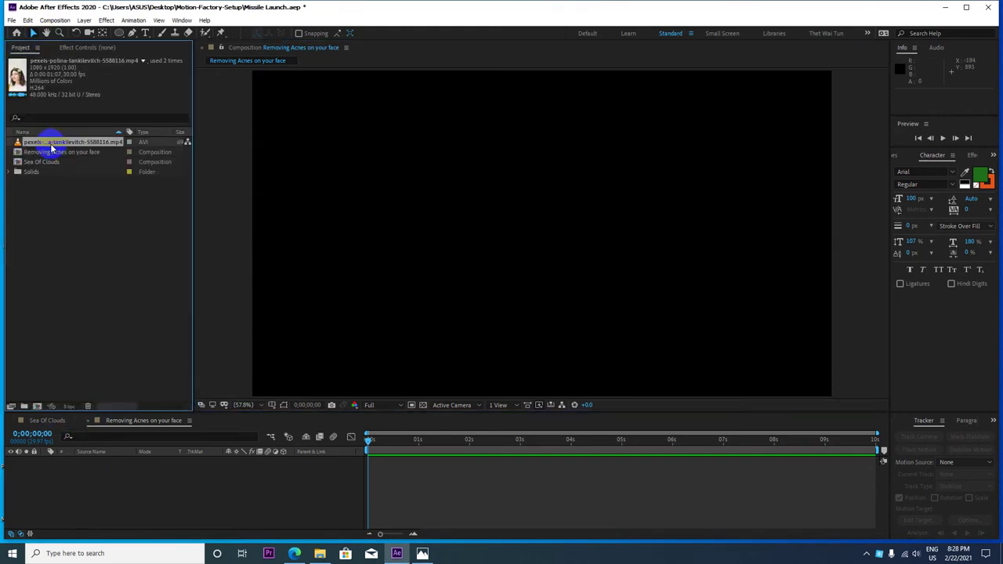
left_click_drag(55, 146, 157, 497)
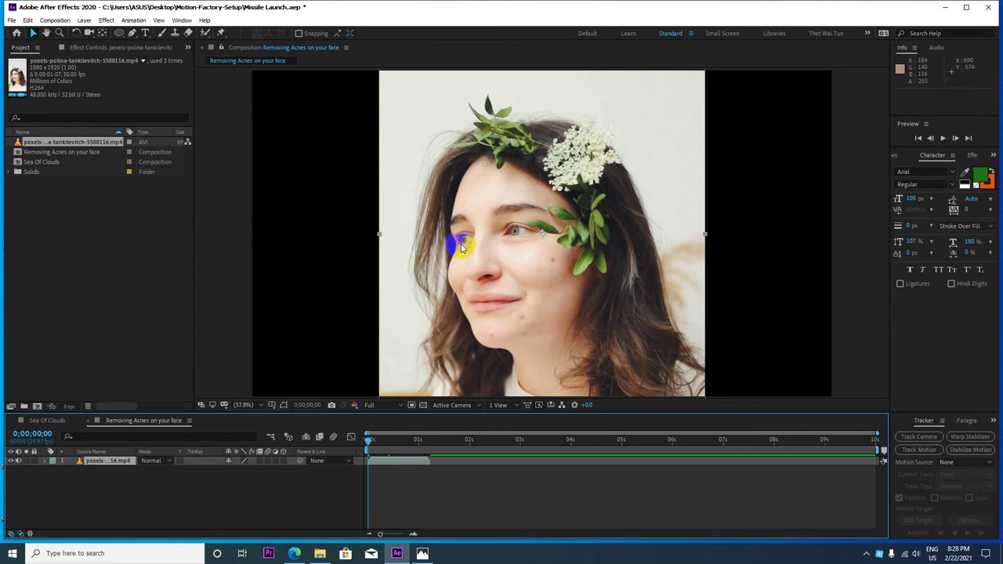
left_click_drag(548, 294, 541, 245)
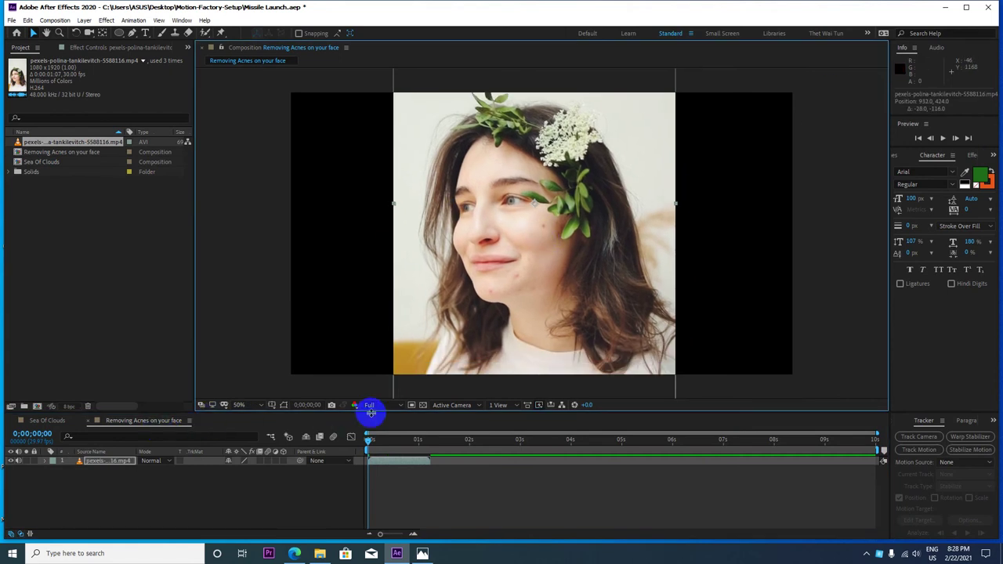
left_click(116, 461)
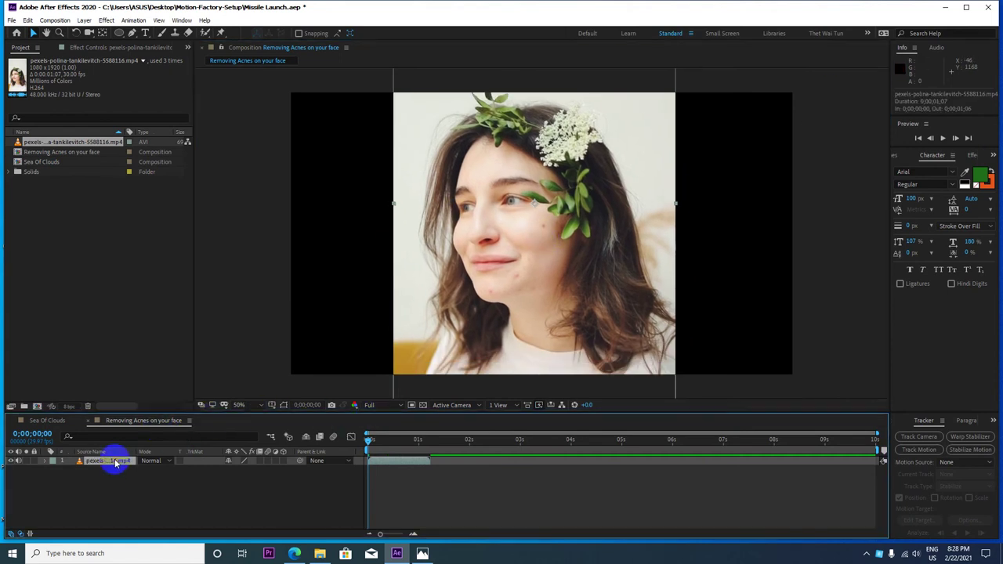
Scale the face footage up to 190% and shift it up and right to fill the frame
key("s")
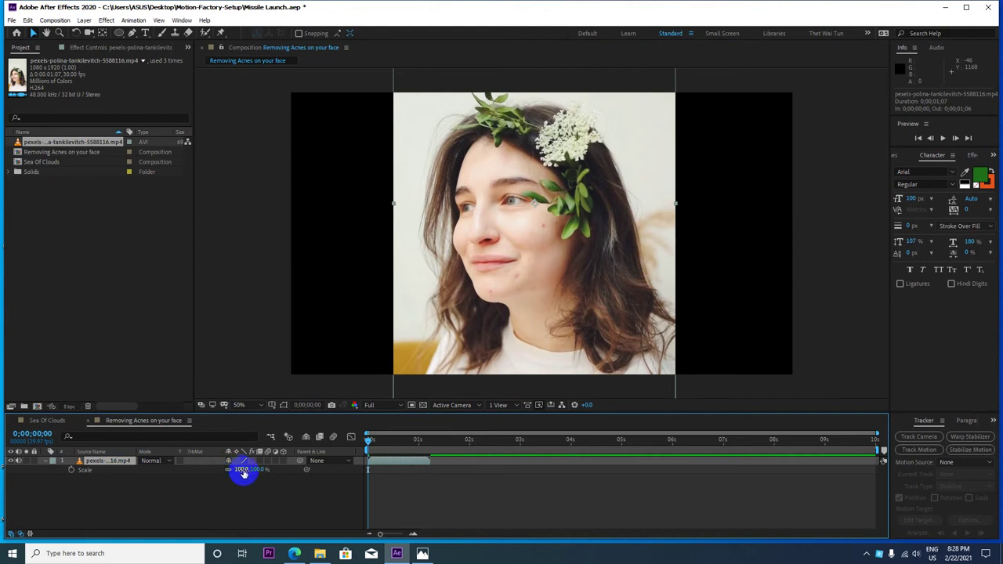
left_click_drag(243, 469, 262, 470)
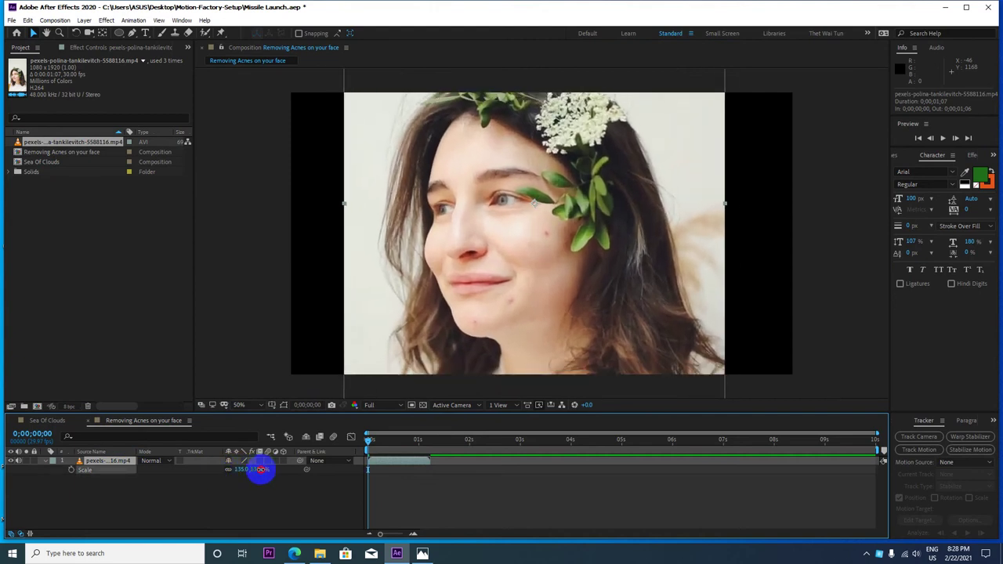
left_click_drag(563, 330, 559, 306)
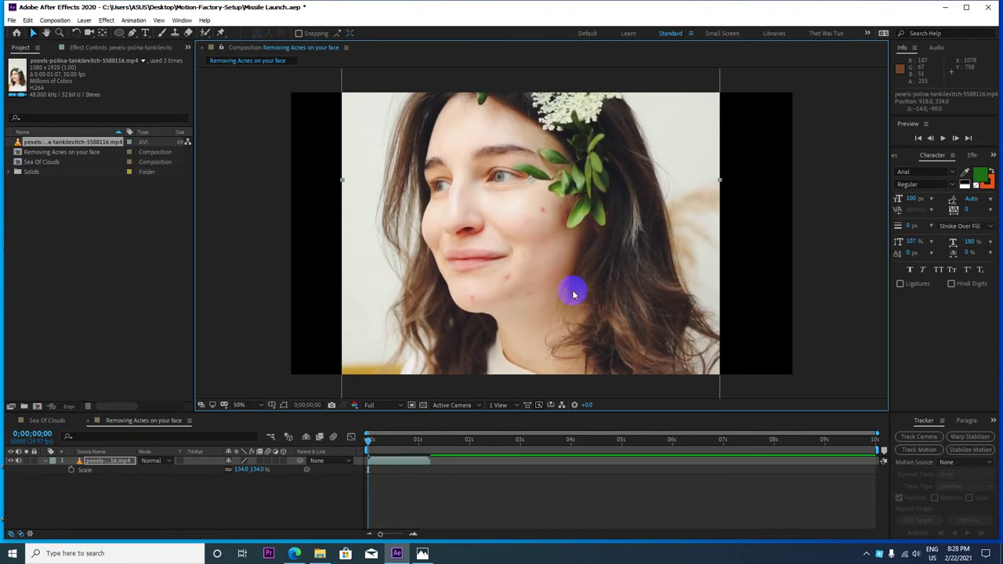
left_click(241, 469)
left_click_drag(241, 469, 260, 469)
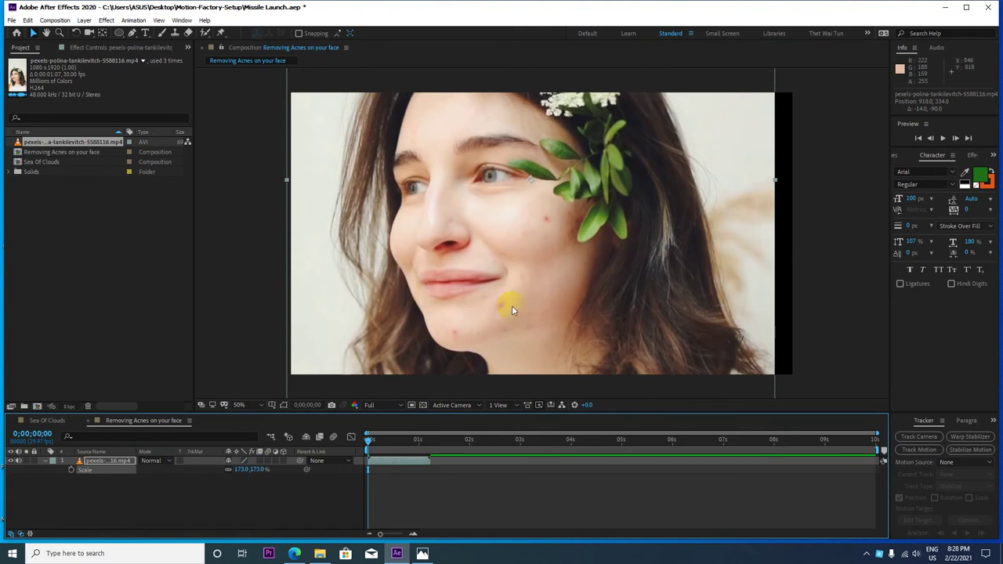
left_click_drag(511, 307, 524, 279)
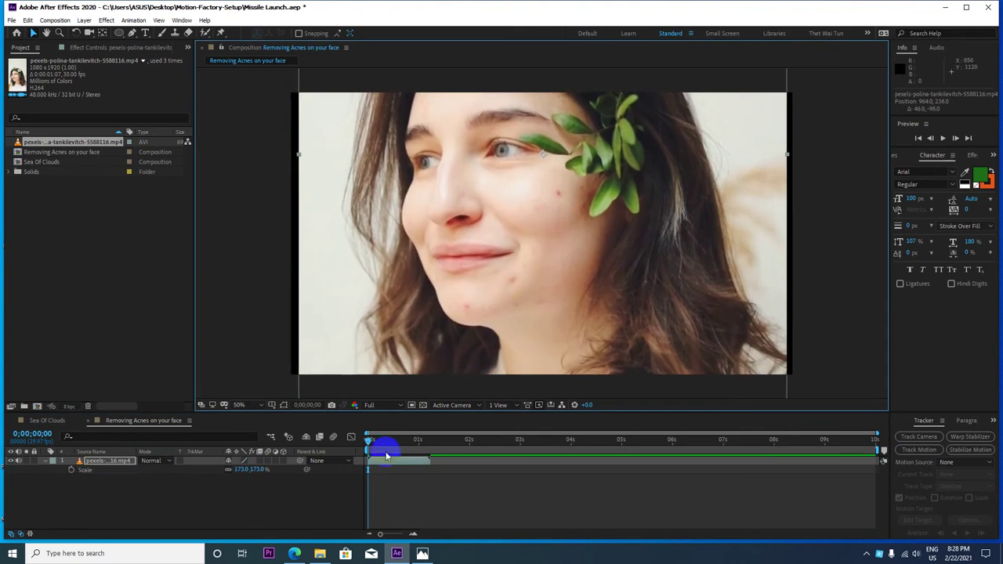
left_click_drag(261, 469, 265, 469)
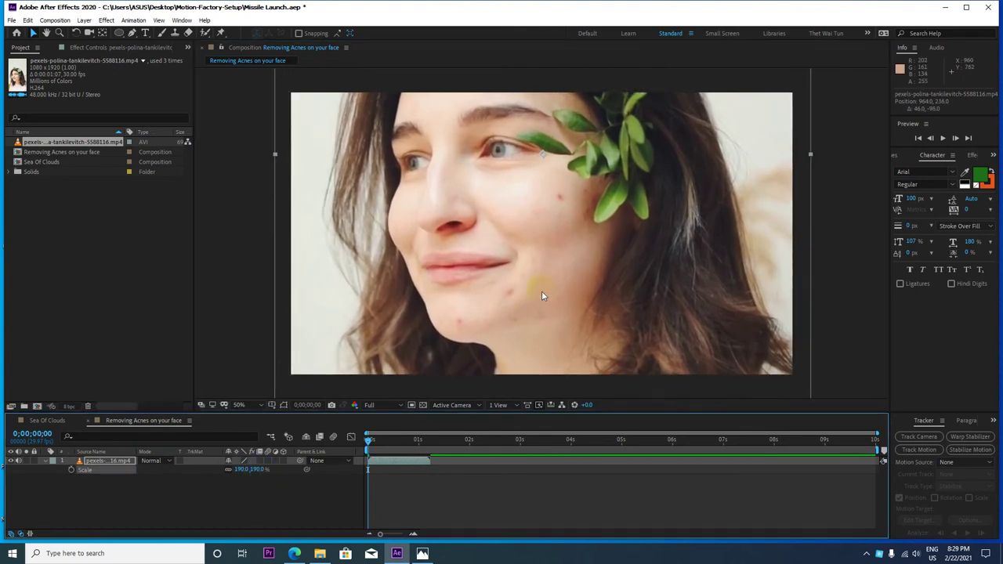
Zoom the viewer in on the face to inspect the acne spots
key("comma")
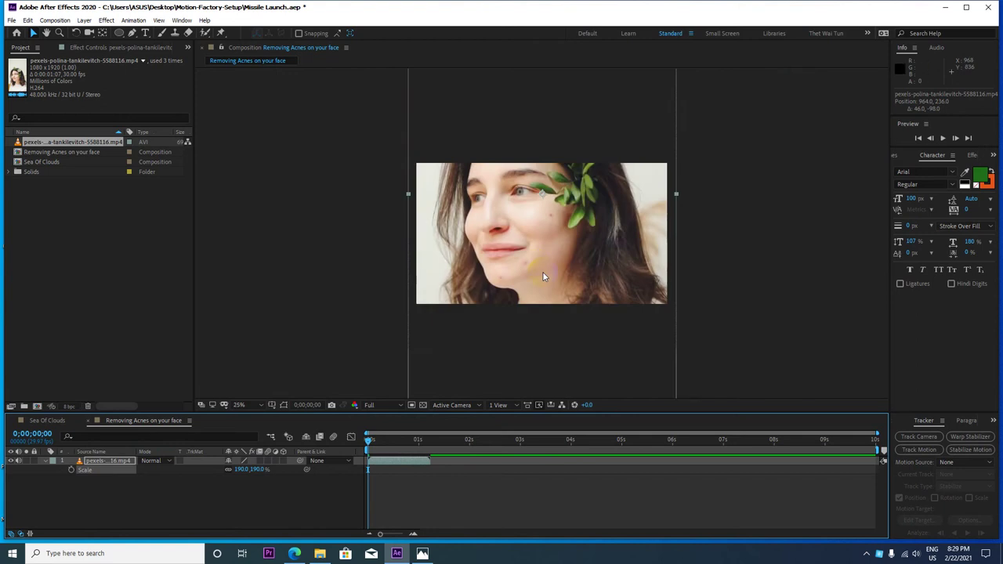
key("period")
key("period")
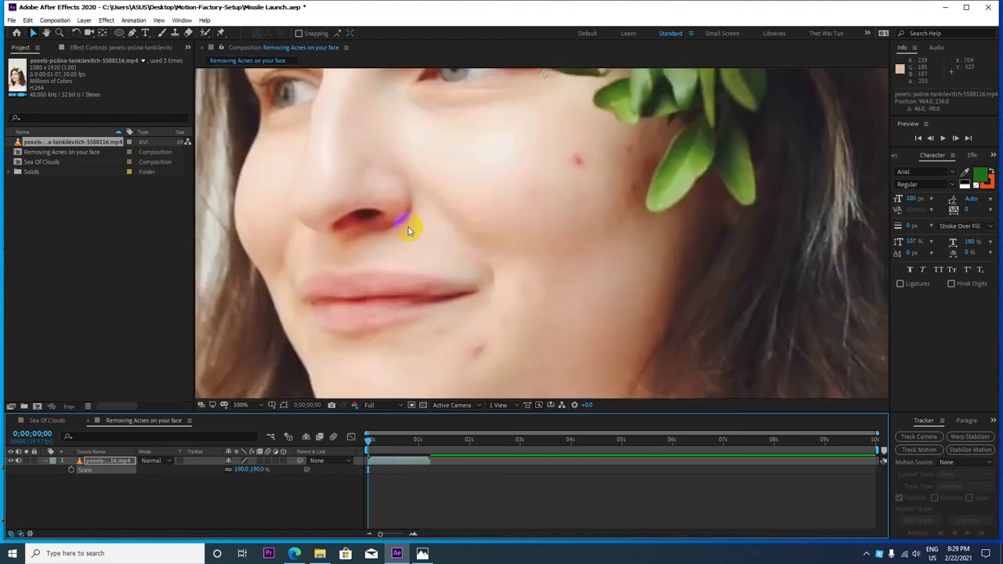
key("comma")
key("period")
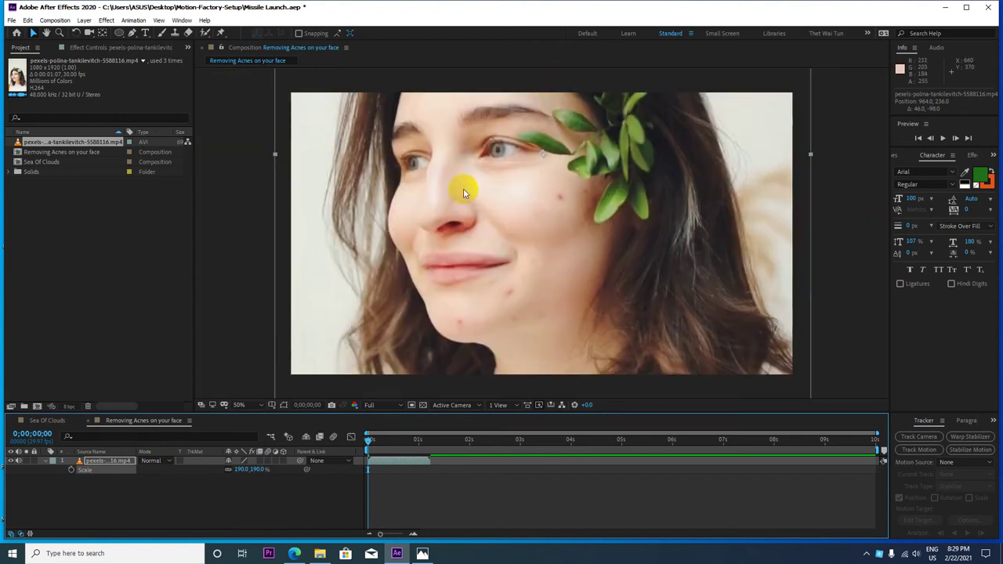
key("comma")
left_click_drag(74, 112, 67, 73)
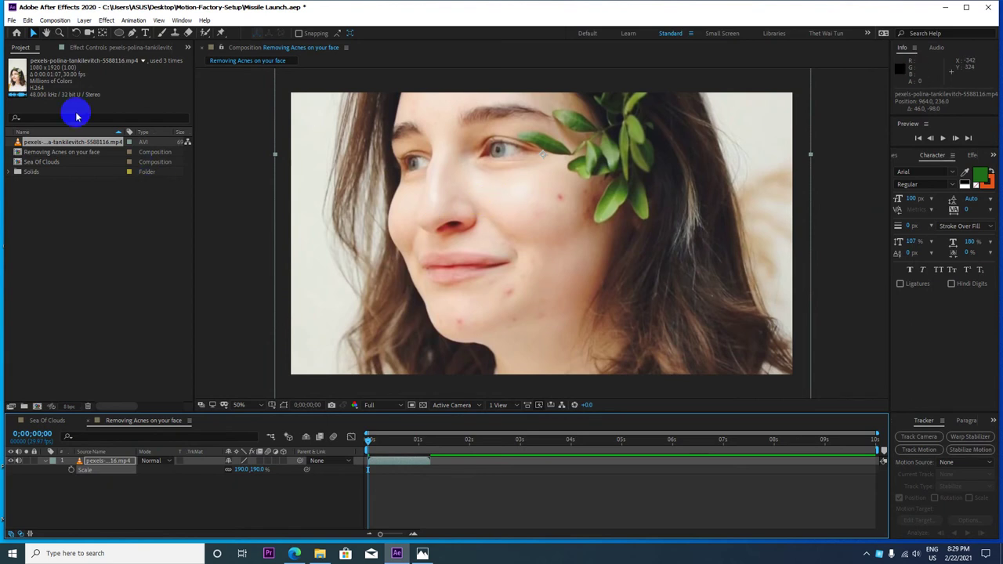
Apply Sharpen to the face footage with Sharpen Amount 50 and compare it at 100%
left_click(109, 461)
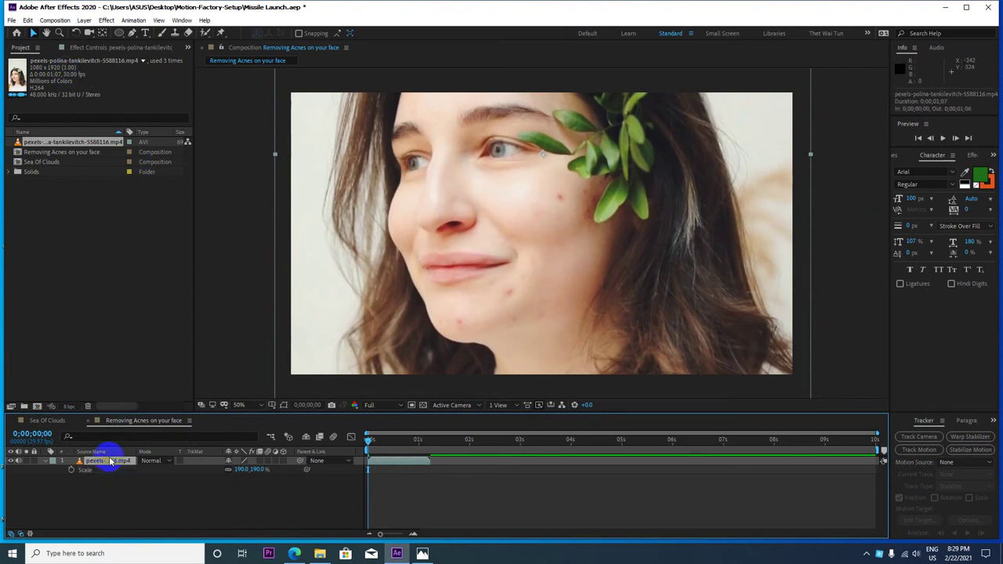
key("ctrl+space")
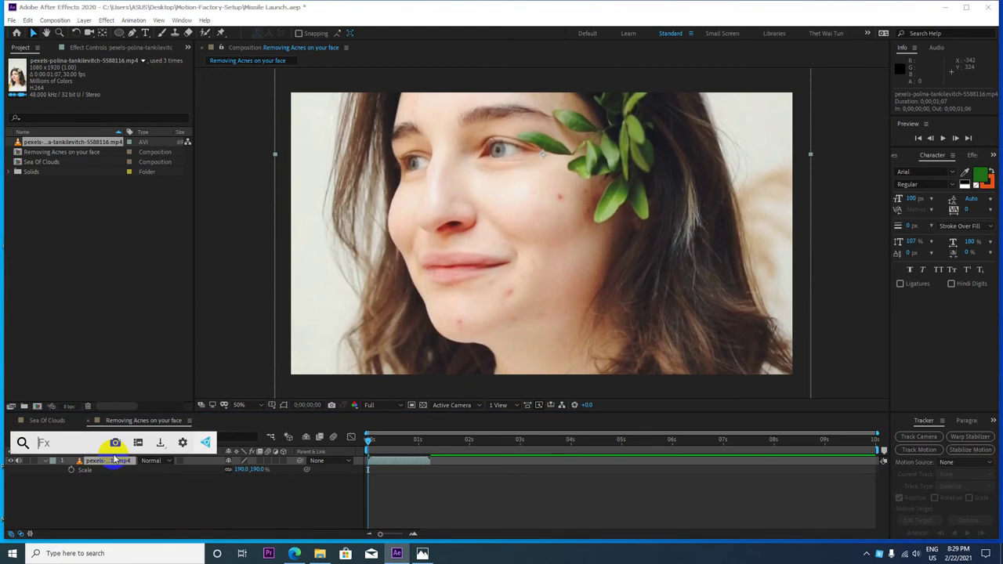
type("s")
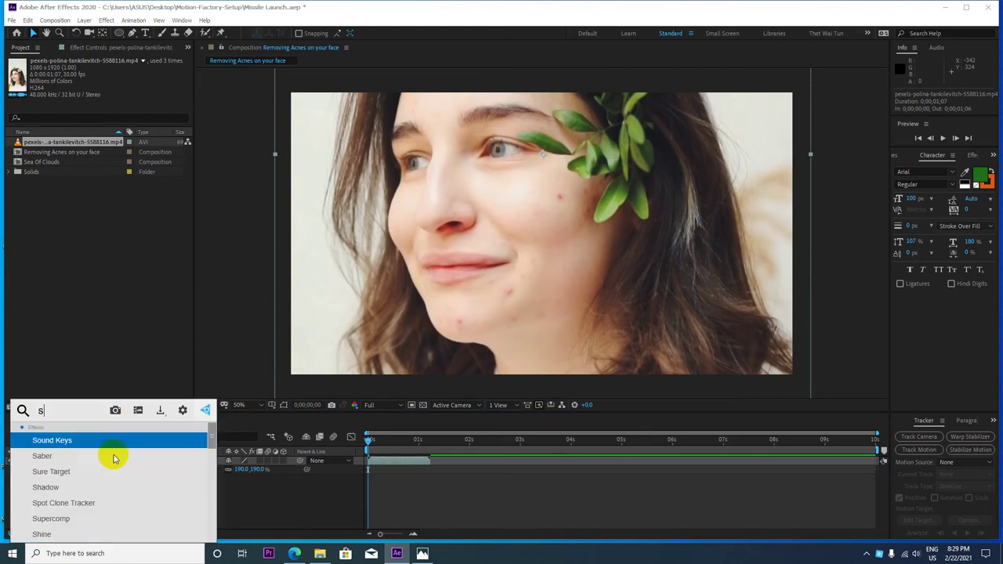
type("har")
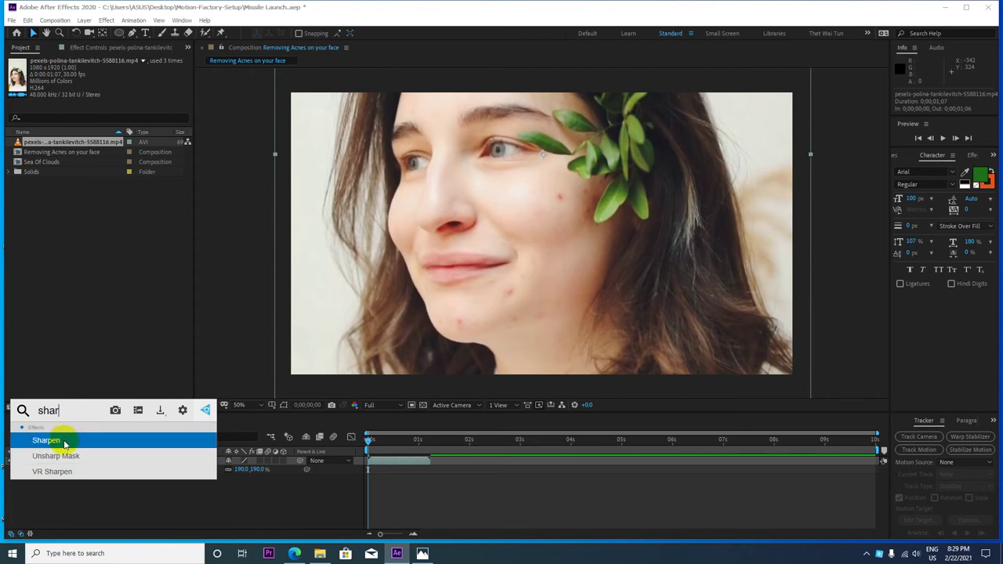
left_click(65, 444)
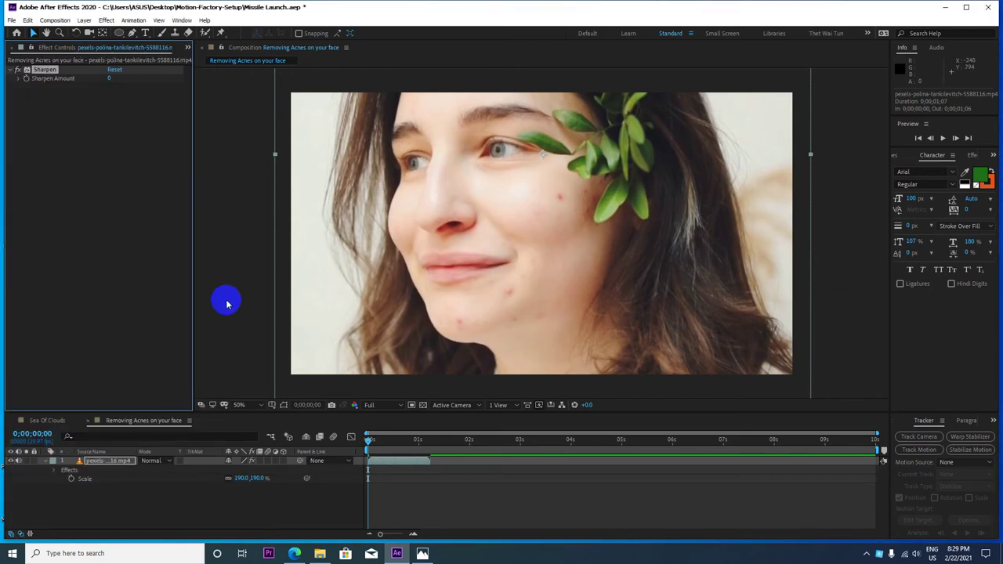
left_click(110, 79)
type("50")
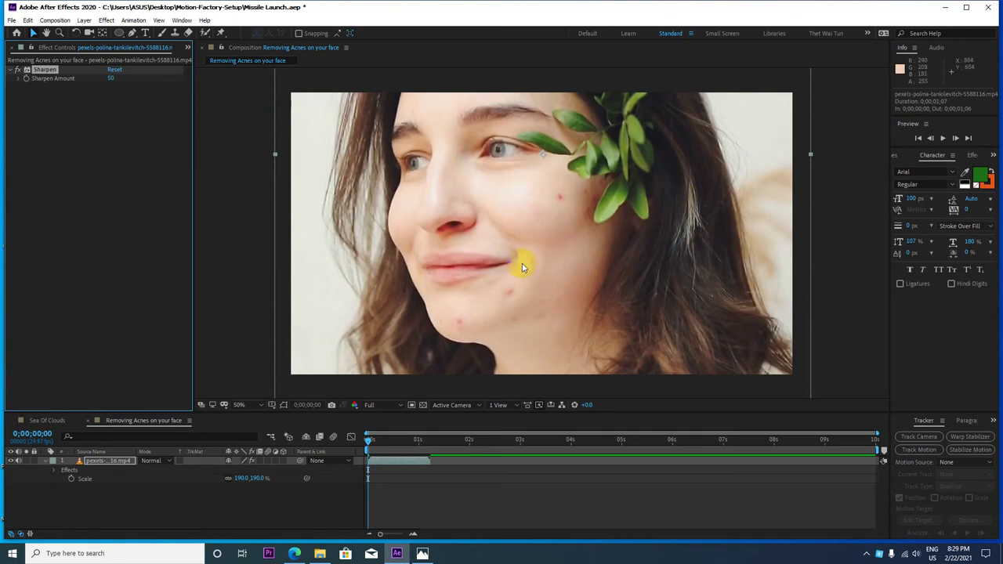
key("slash")
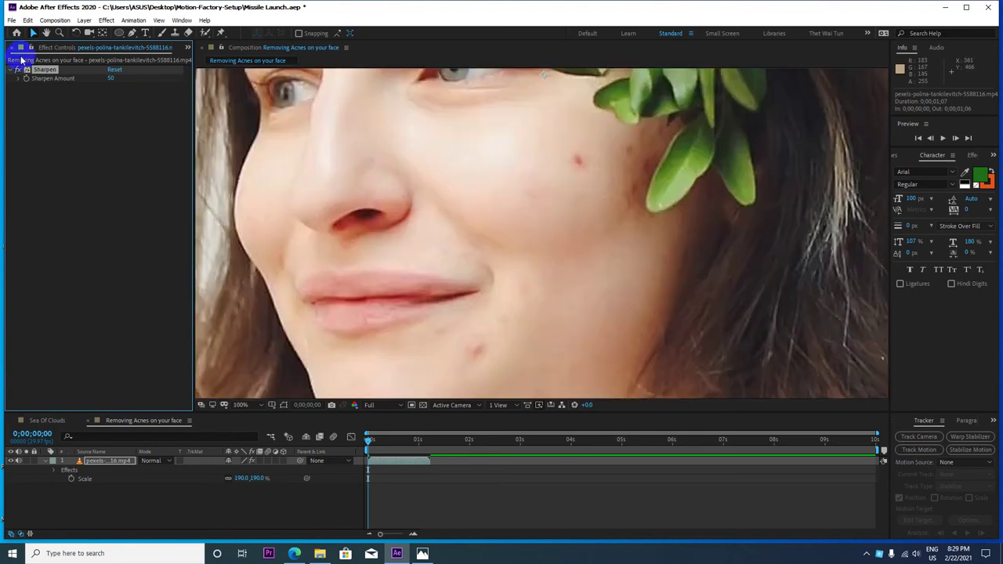
left_click(19, 71)
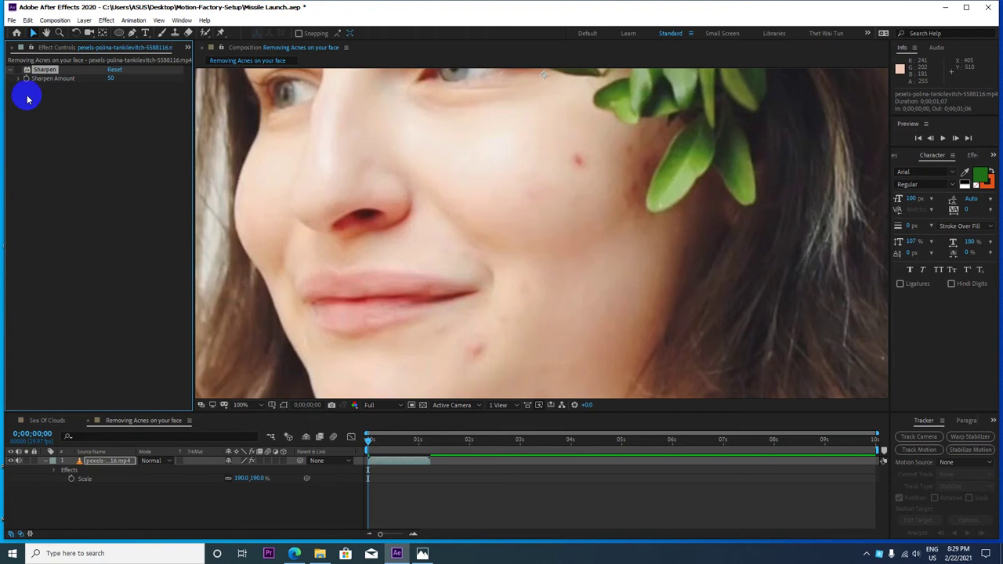
Return the view to 50%, nudge the footage slightly upward, and go to 0;00;01;06
key("comma")
key("comma")
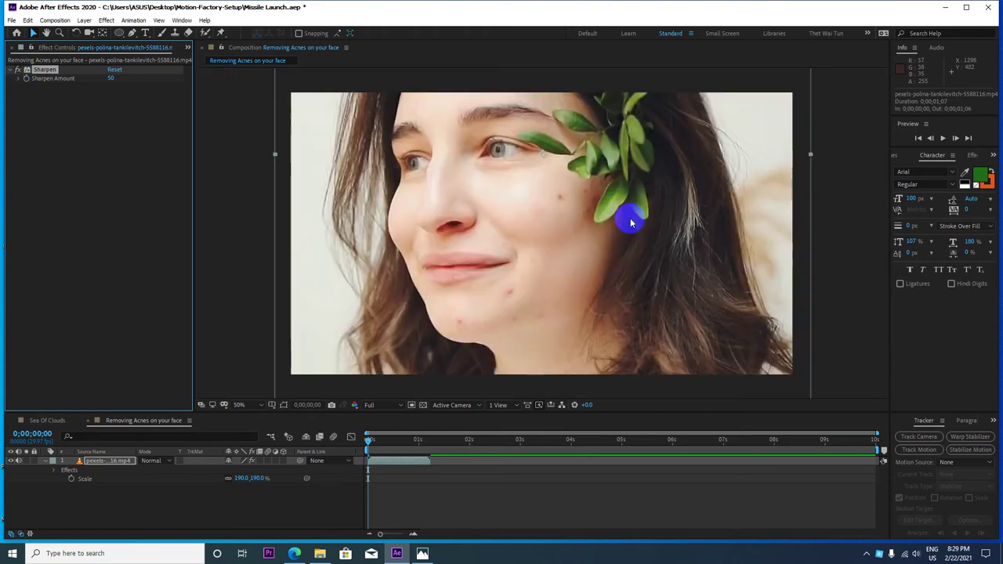
key("comma")
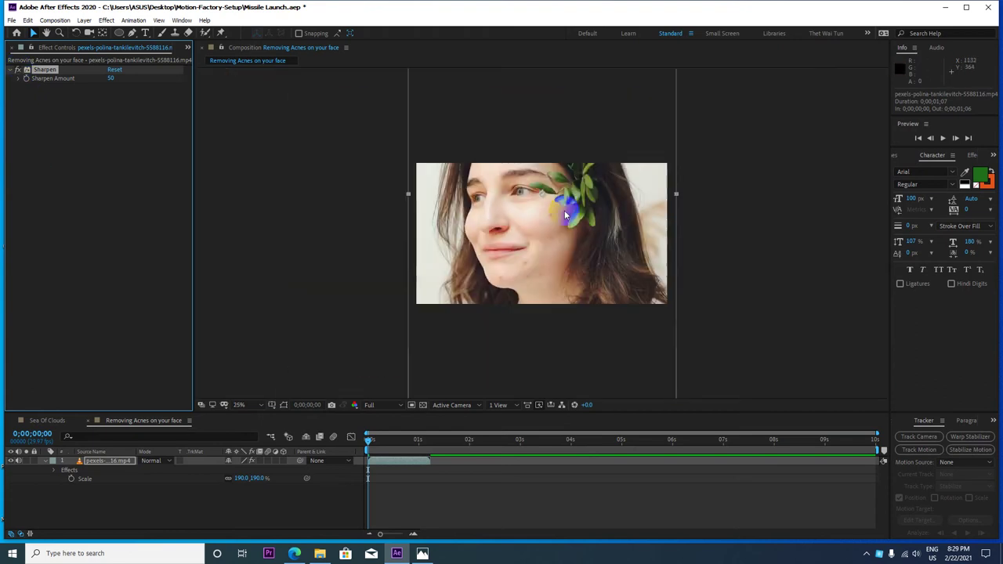
key("period")
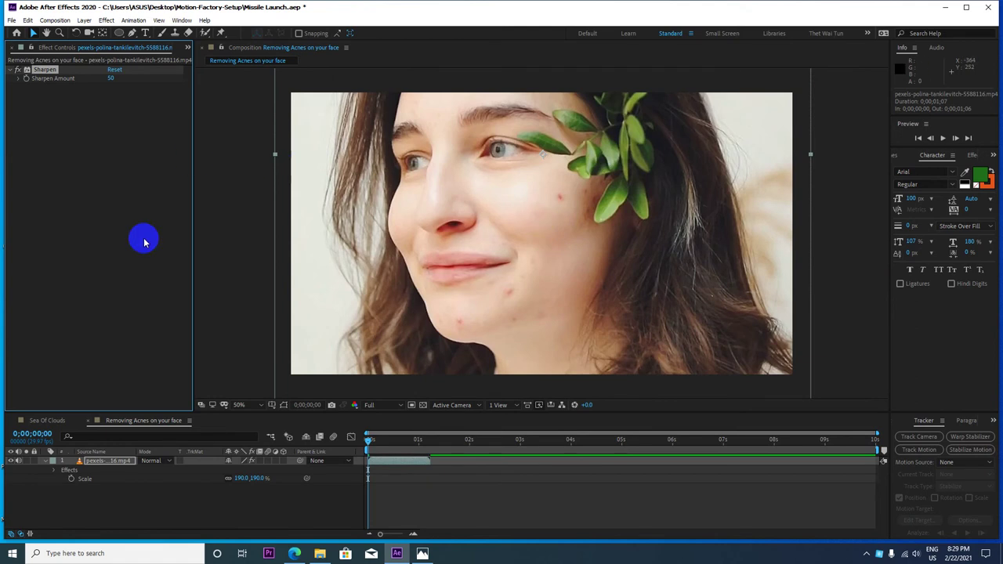
left_click(114, 462)
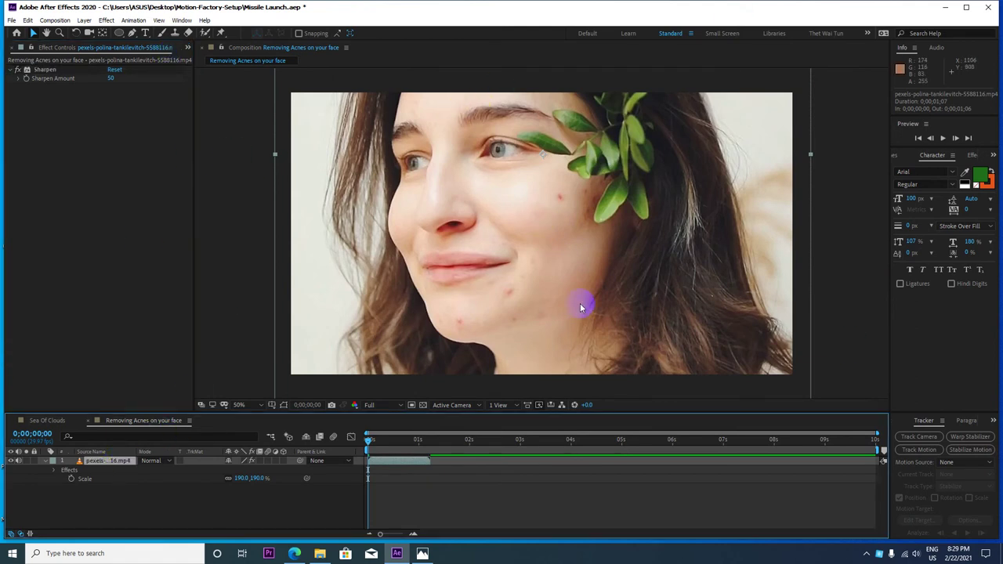
left_click_drag(570, 286, 568, 274)
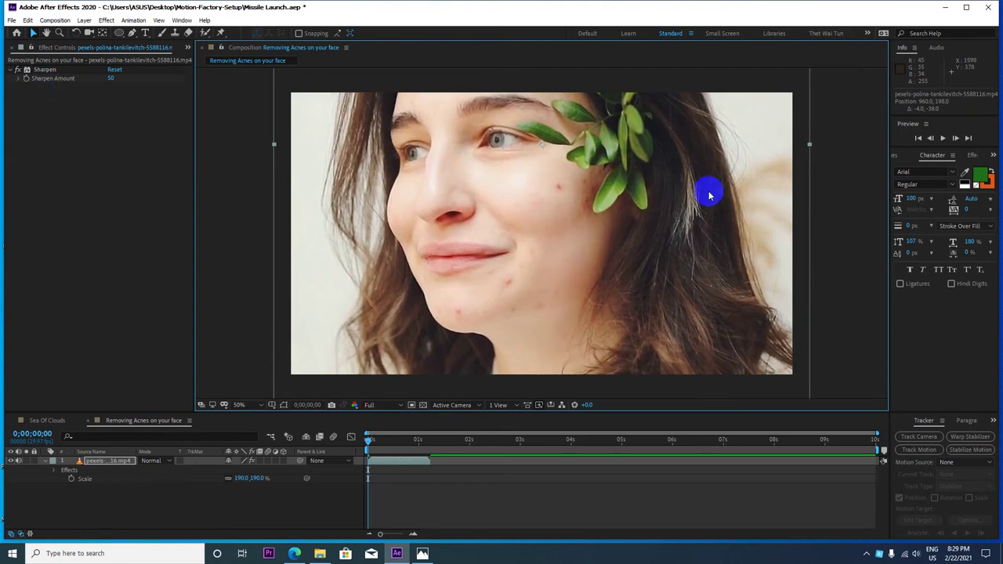
left_click_drag(367, 439, 430, 442)
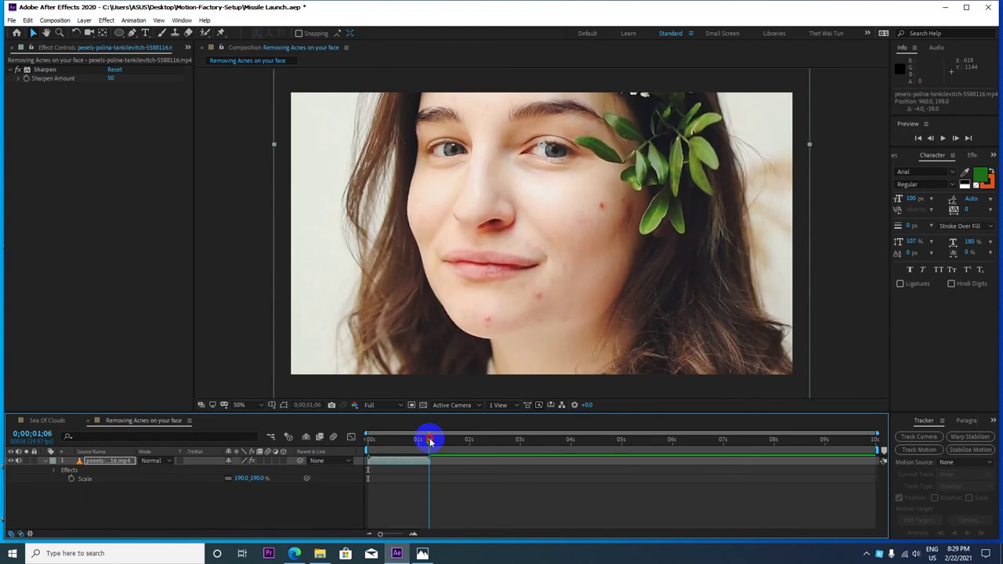
key("n")
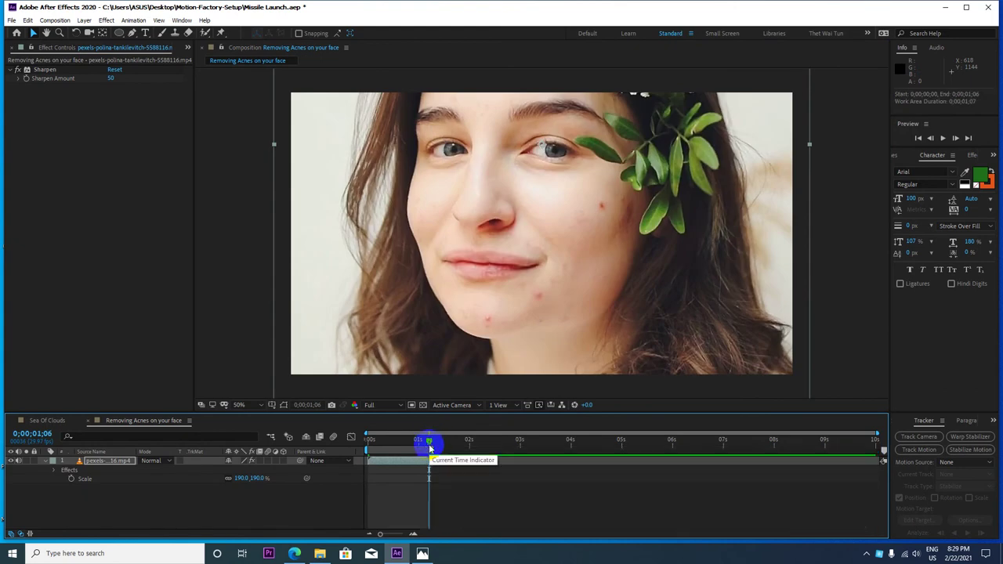
right_click(420, 464)
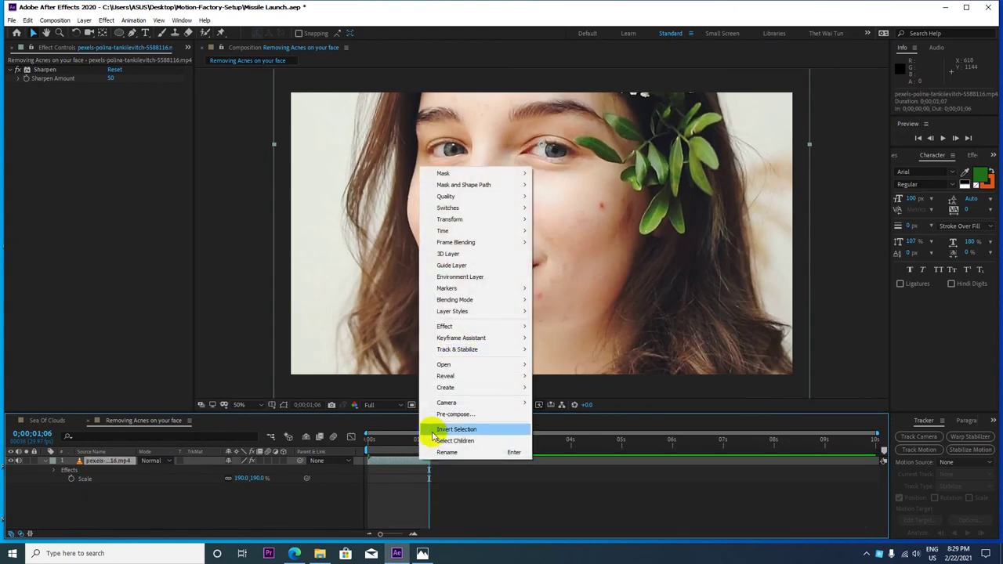
right_click(387, 448)
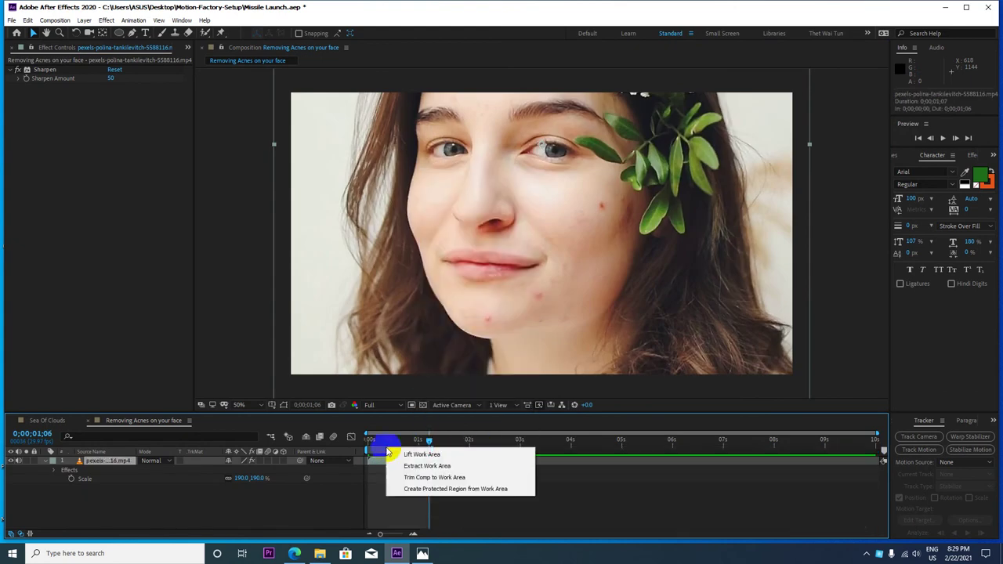
left_click(433, 478)
left_click_drag(877, 437, 311, 496)
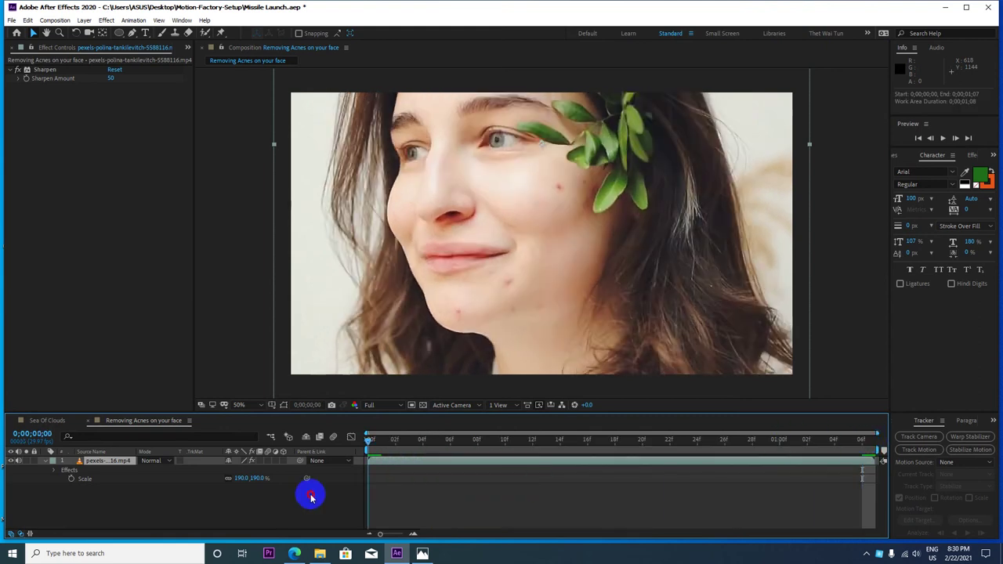
key("space")
left_click(310, 451)
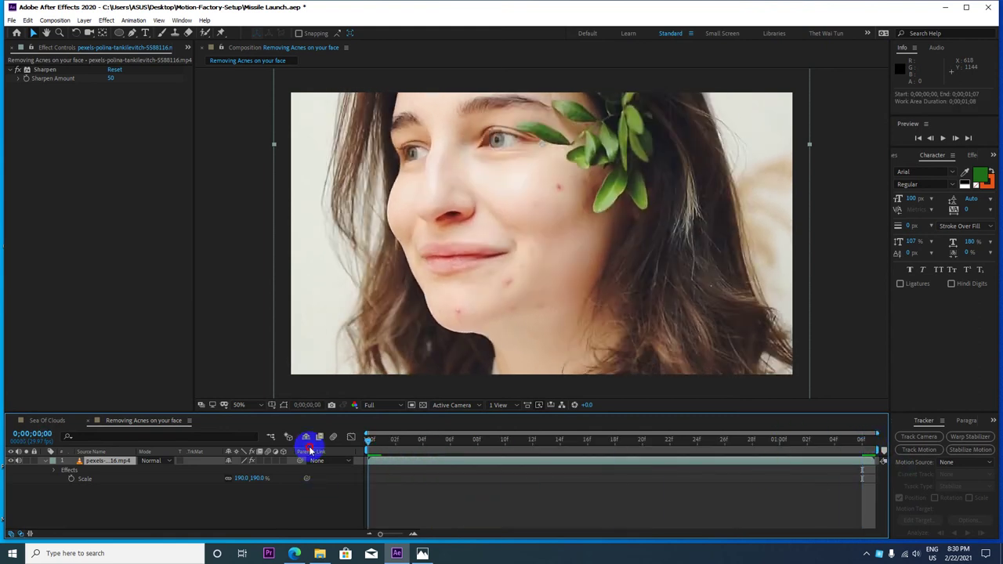
key("space")
key("space")
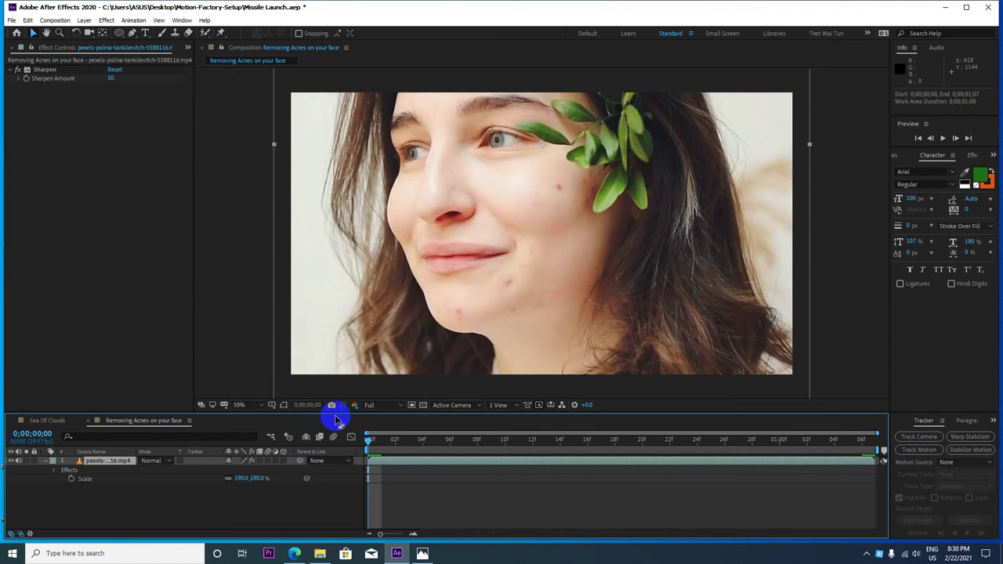
key("space")
key("space")
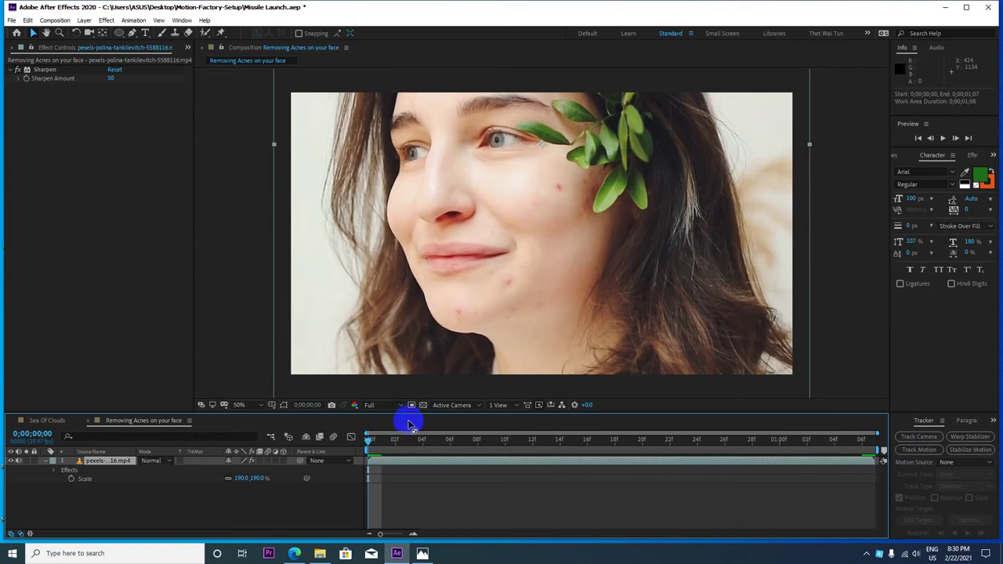
left_click_drag(368, 439, 862, 438)
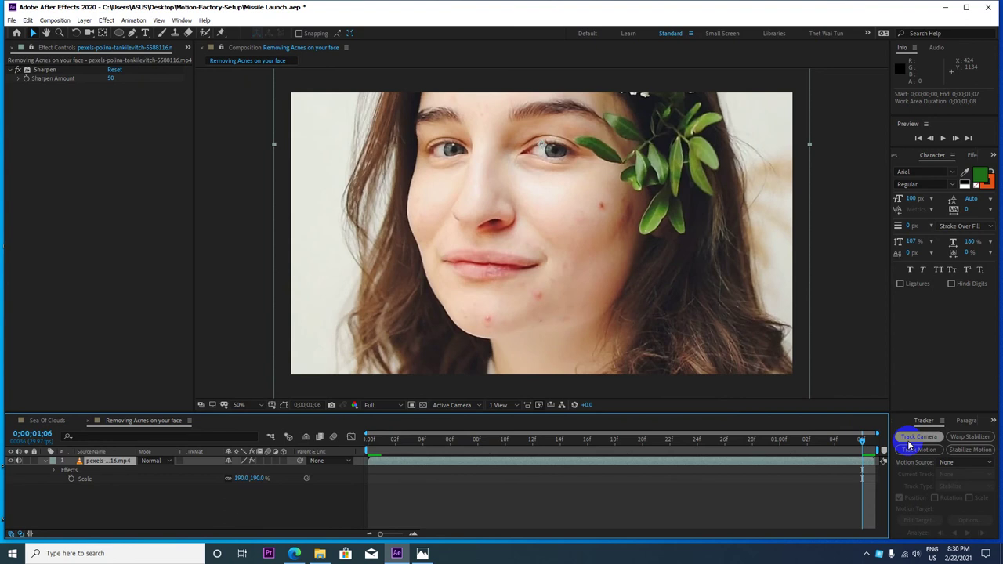
key("Home")
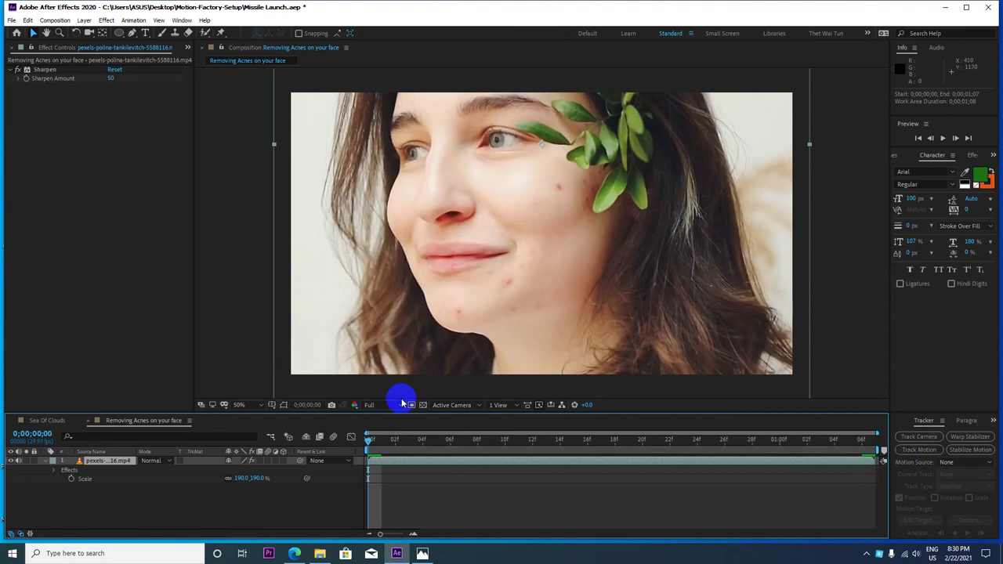
key("space")
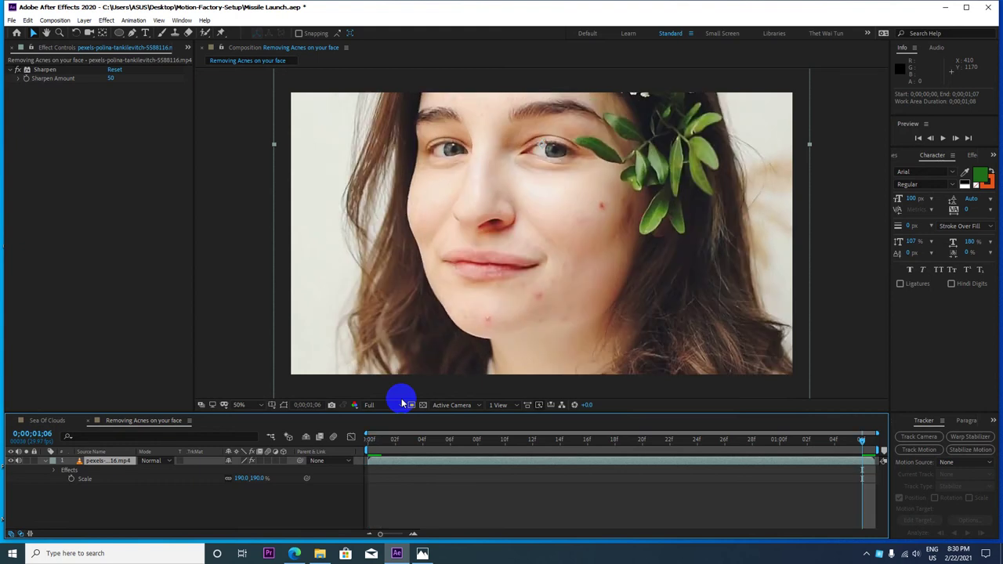
key("space")
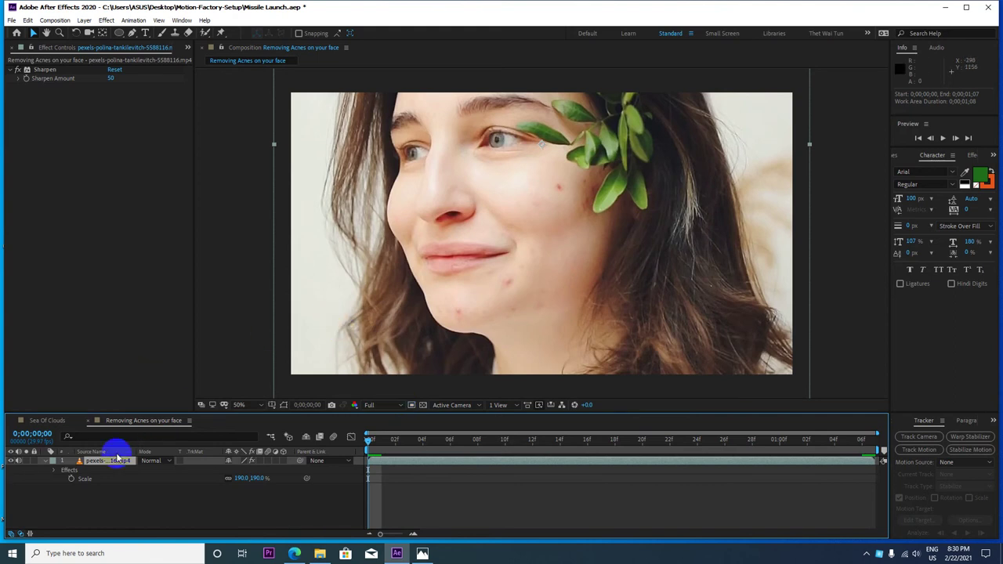
Draw ellipse masks around the cheek, below-mouth and jawline spots, each set to None mode
left_click(119, 33)
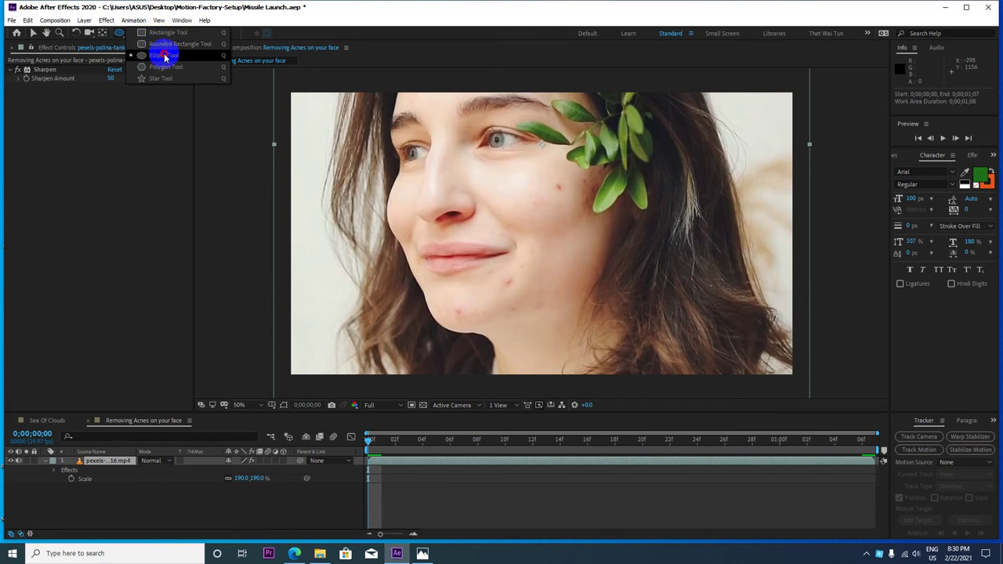
left_click(164, 58)
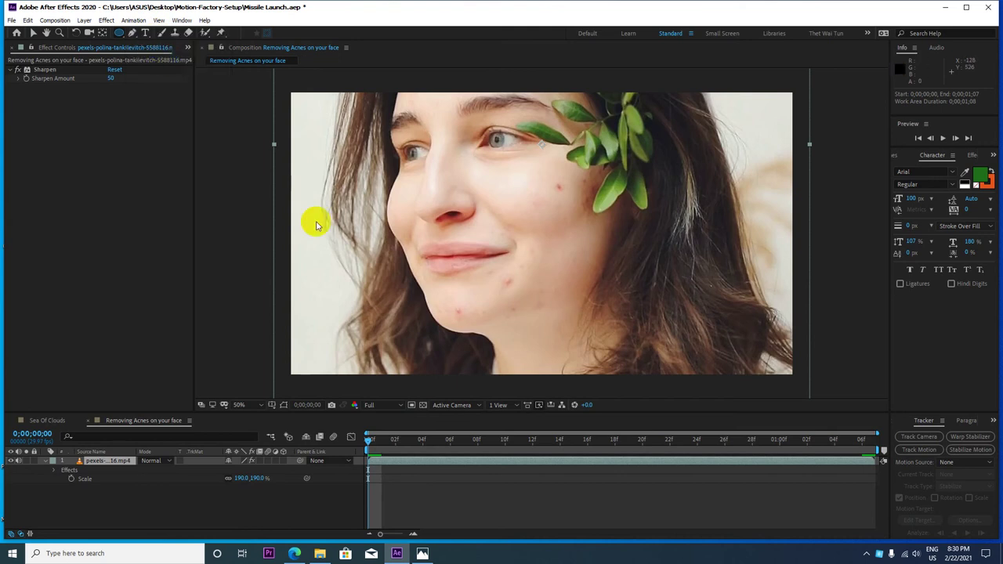
left_click_drag(548, 178, 567, 193)
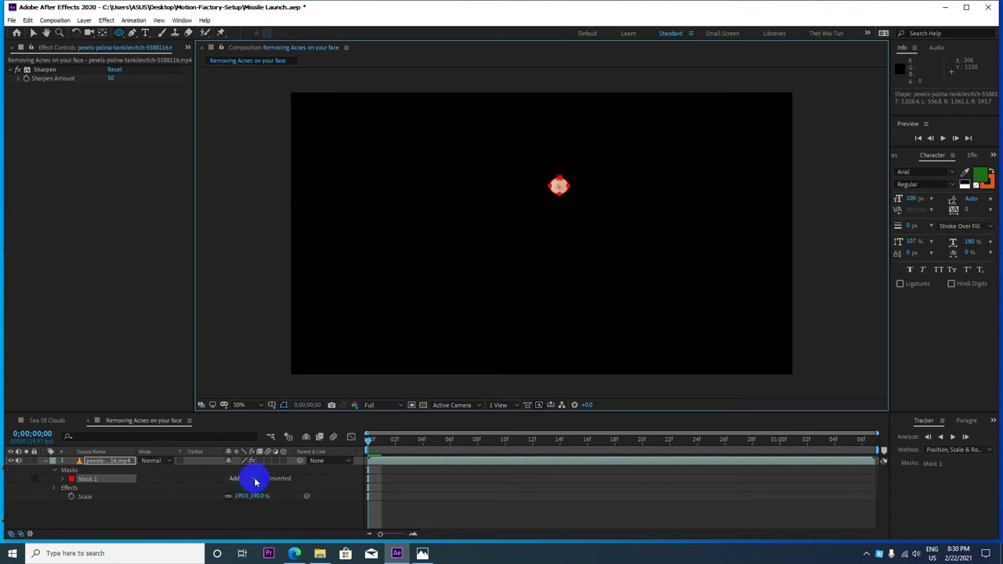
left_click(239, 478)
left_click(245, 393)
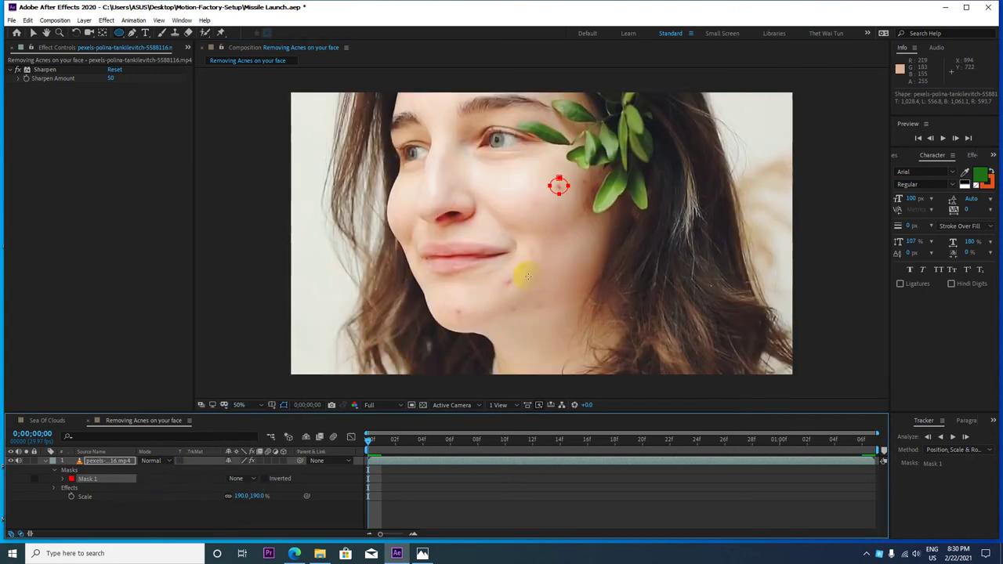
left_click_drag(497, 273, 516, 288)
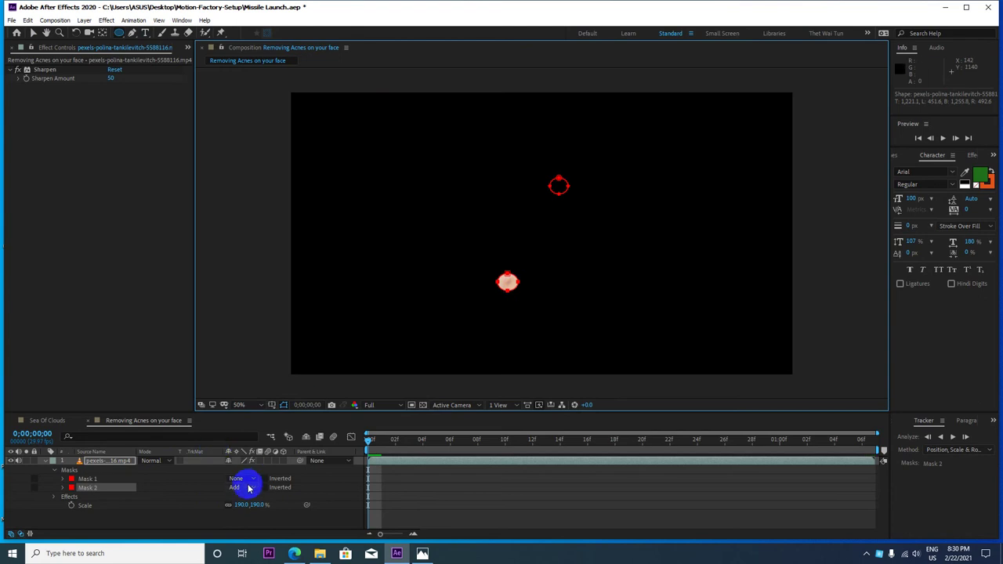
left_click(253, 488)
left_click(249, 406)
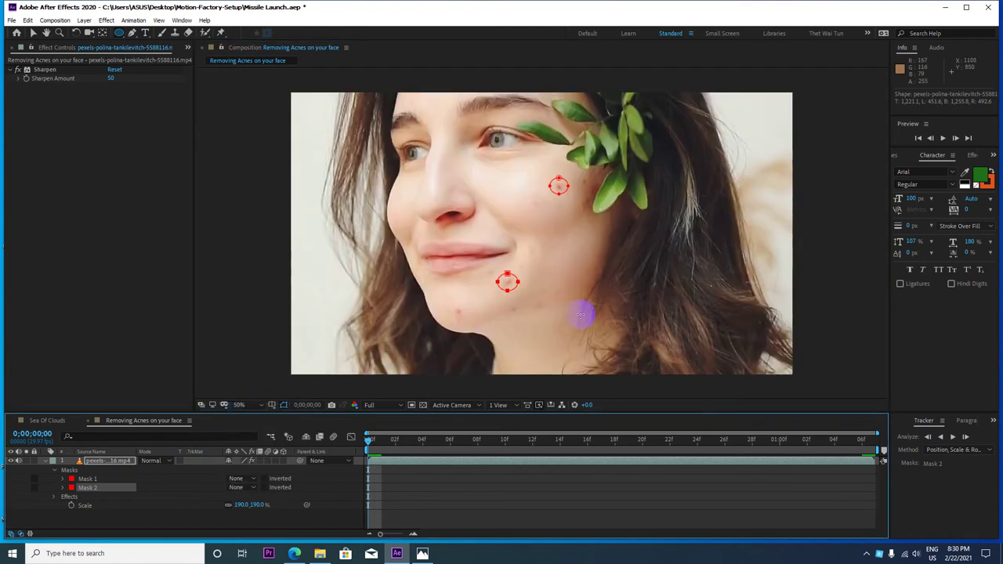
left_click_drag(448, 304, 481, 332)
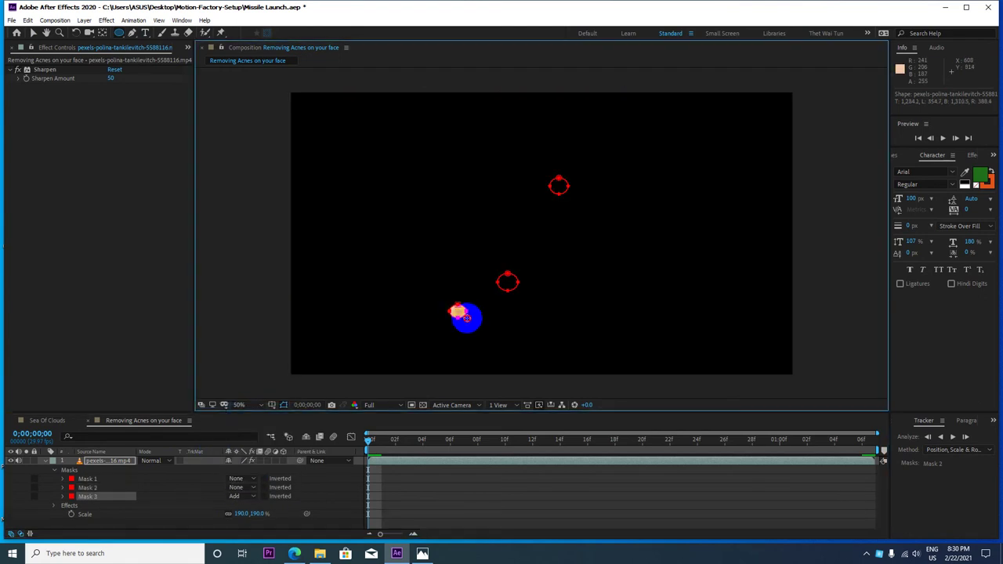
left_click(249, 496)
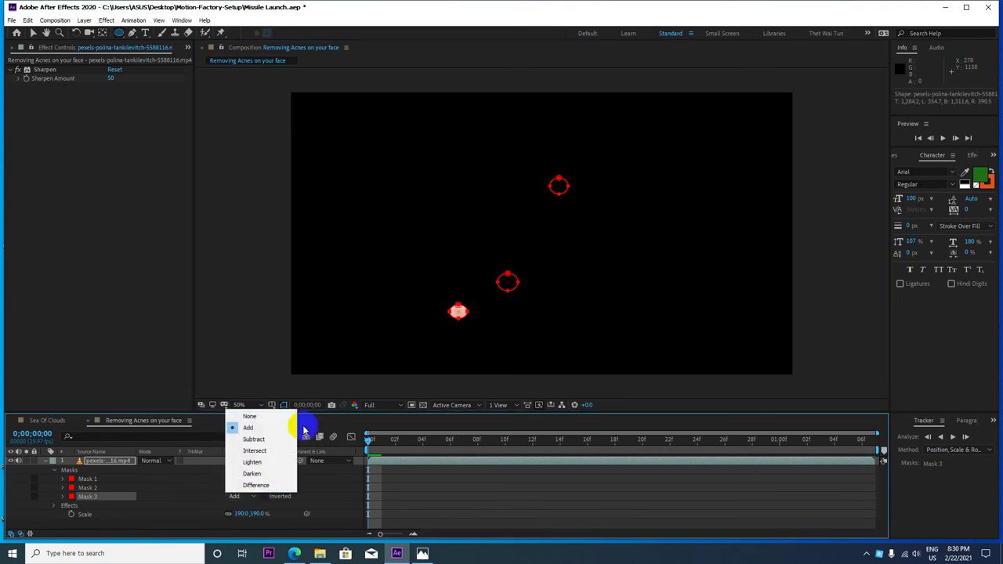
left_click(251, 418)
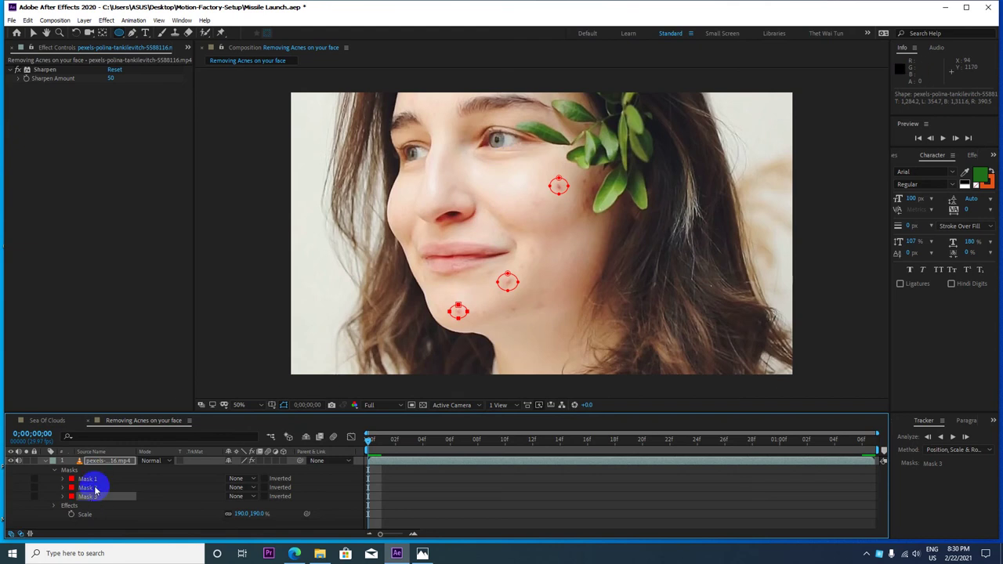
Track Masks 1–3 forward through the footage with Track Mask
right_click(100, 480)
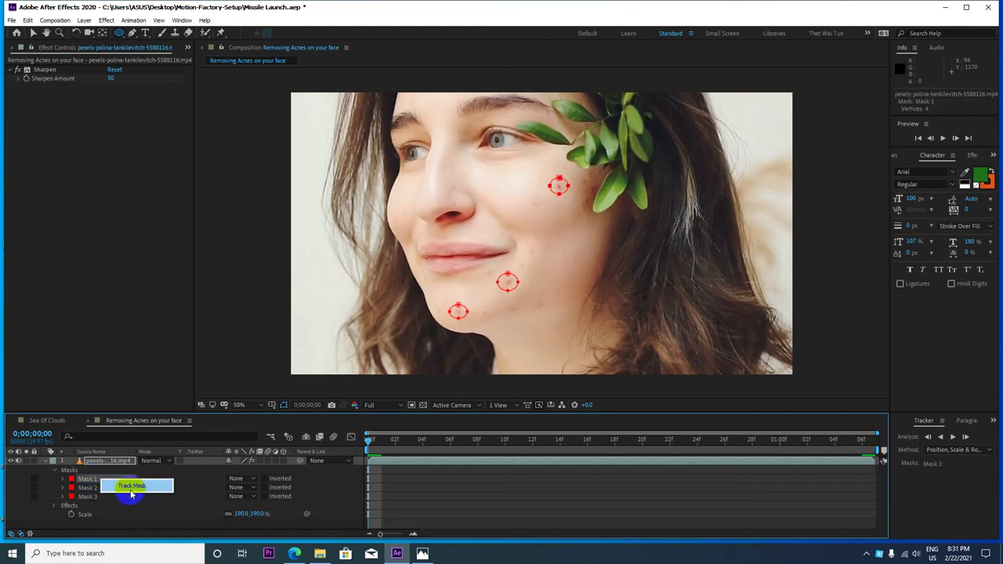
left_click(133, 487)
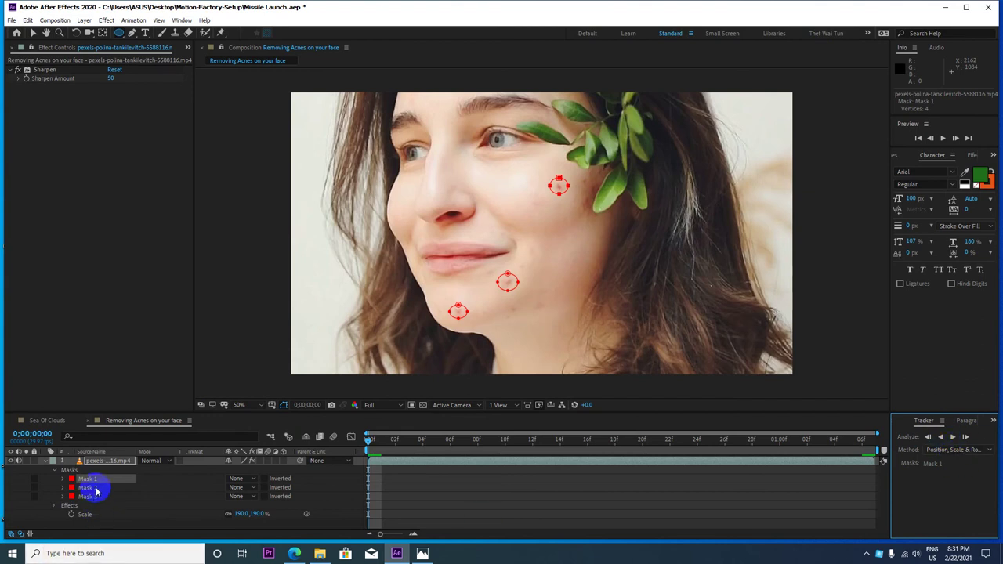
left_click(96, 496, "shift")
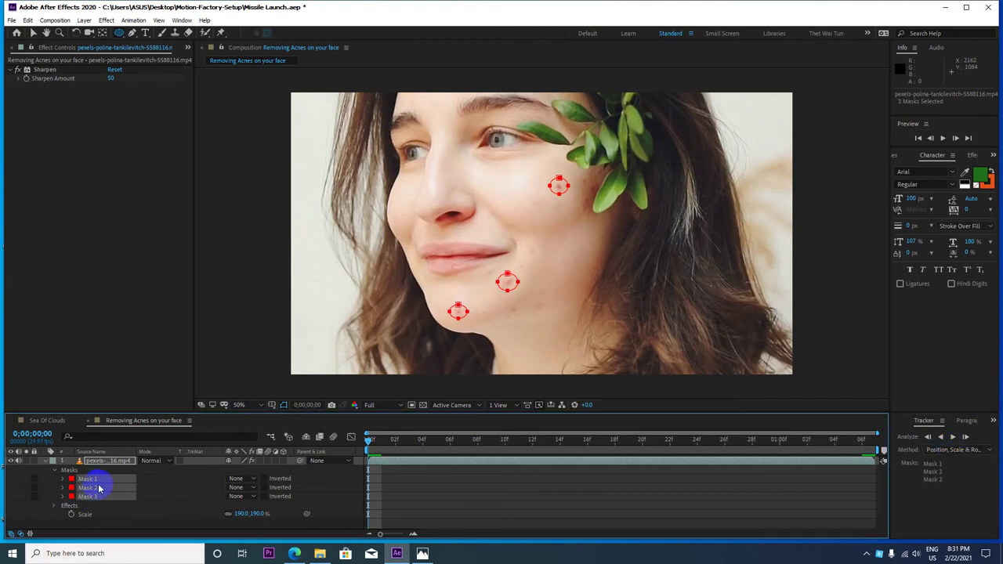
left_click(101, 480)
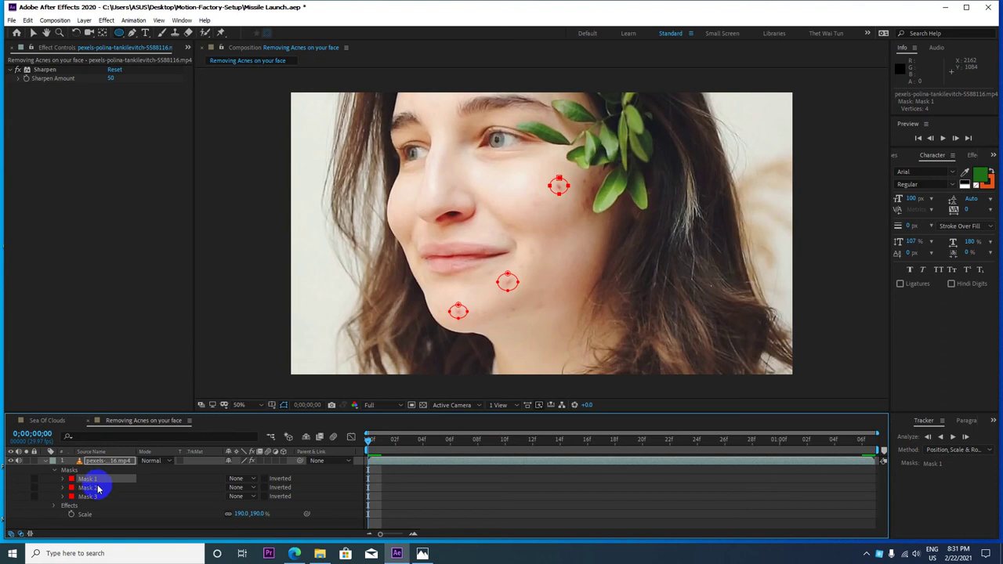
left_click(97, 498, "shift")
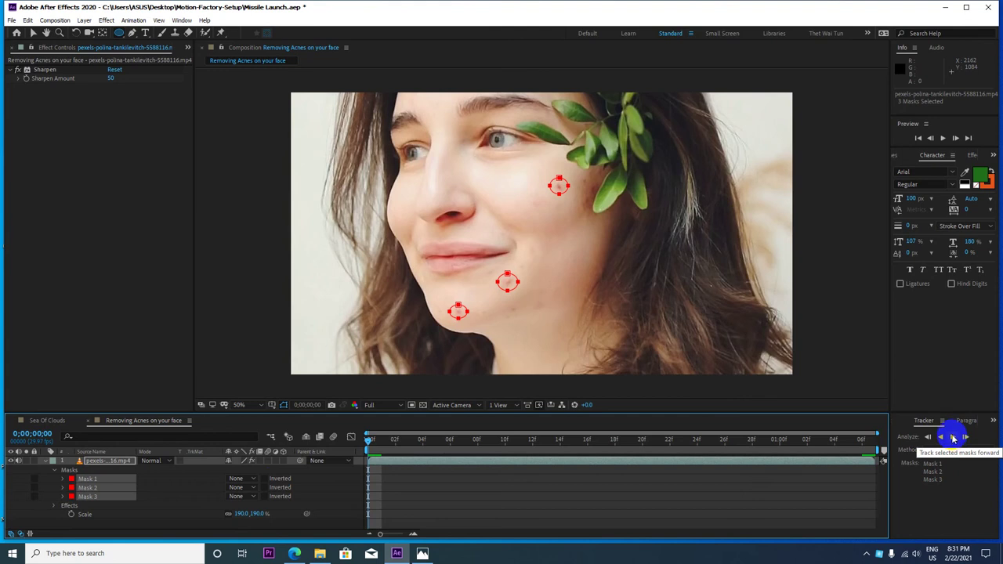
left_click(954, 438)
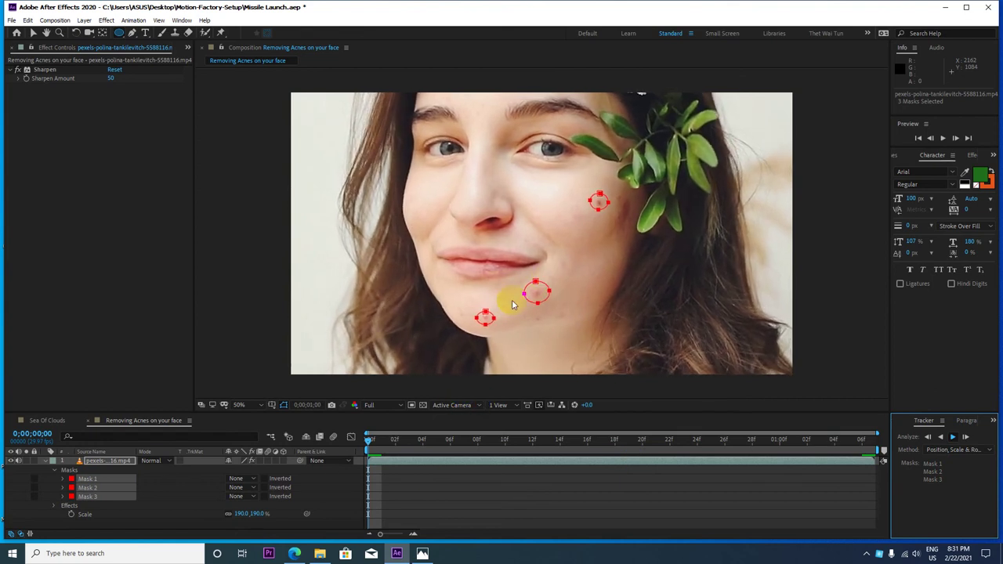
Scrub to confirm the masks follow the spots, then return to the first frame and deselect
left_click(439, 433)
left_click_drag(439, 433, 458, 439)
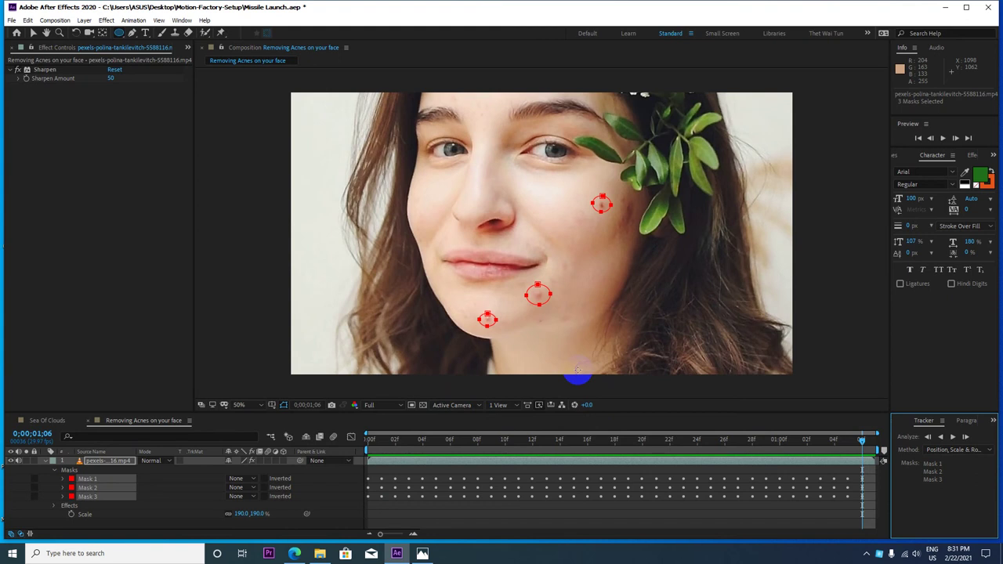
key("Home")
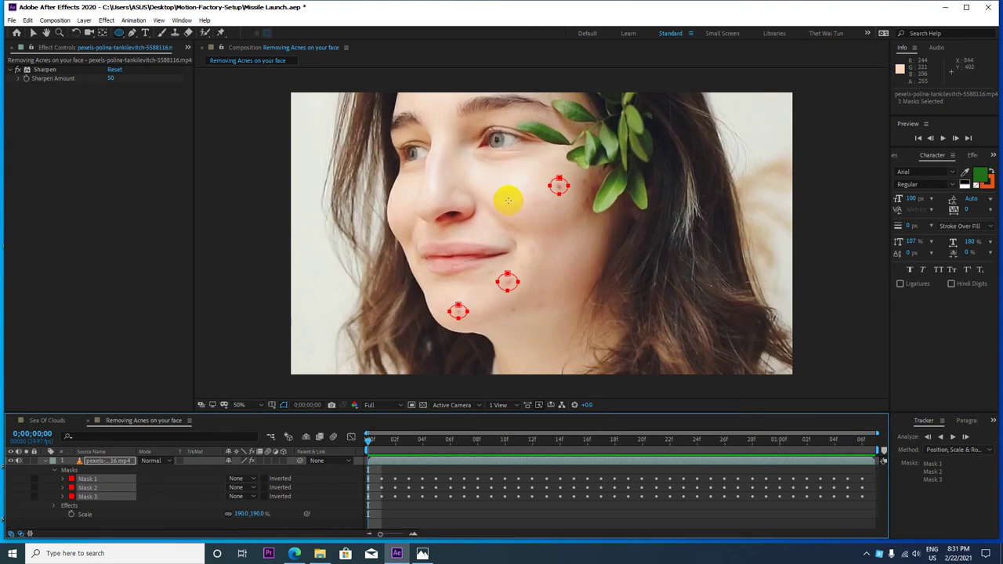
left_click(207, 288)
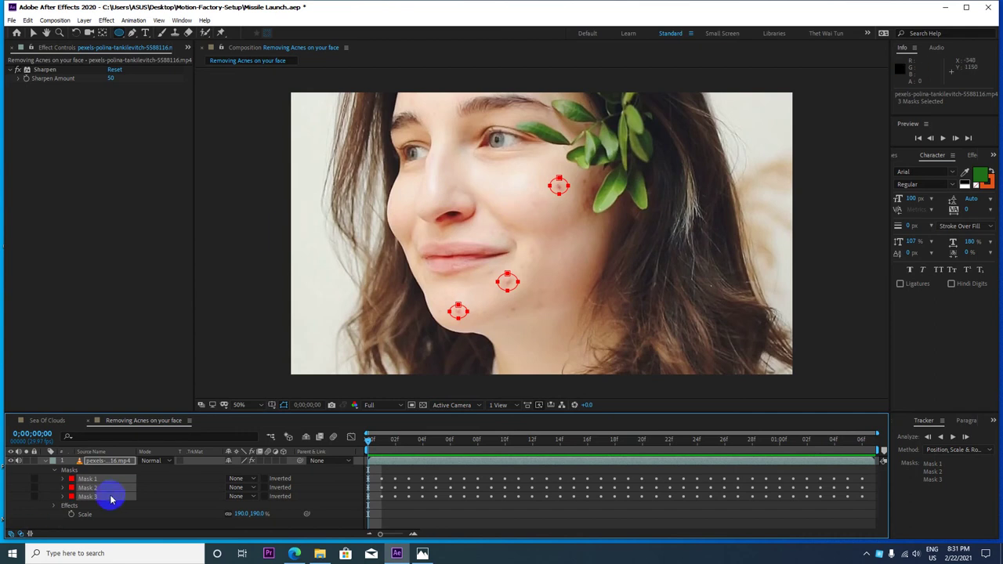
left_click(372, 475)
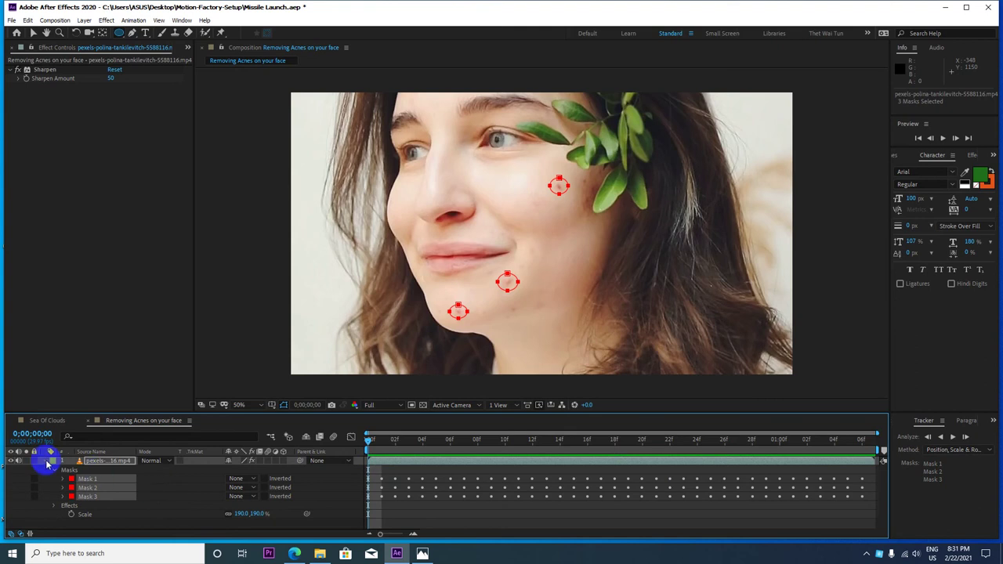
Select Masks 1–3 on the face layer and reveal their Mask Path properties with M
left_click(45, 463)
left_click(88, 461)
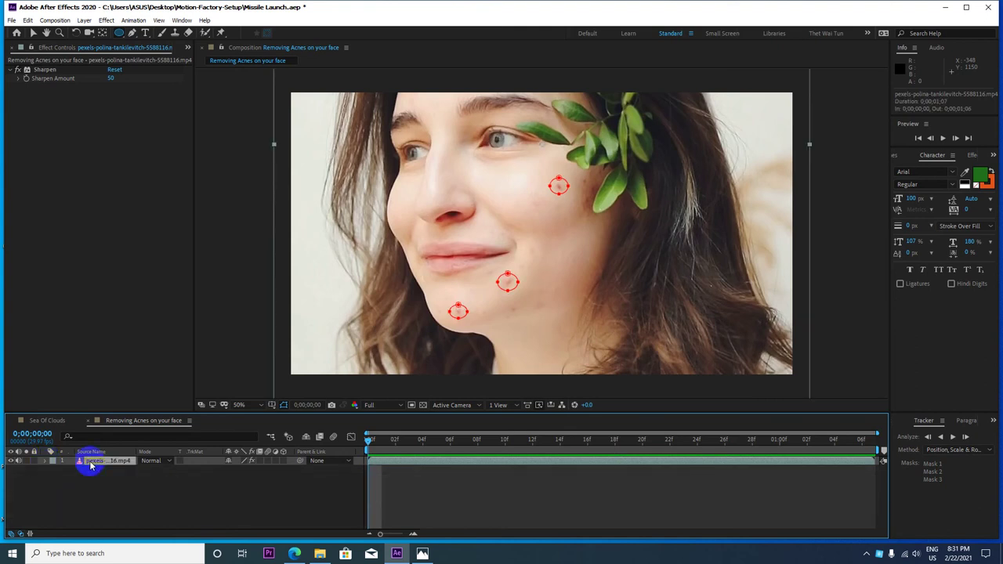
left_click(46, 462)
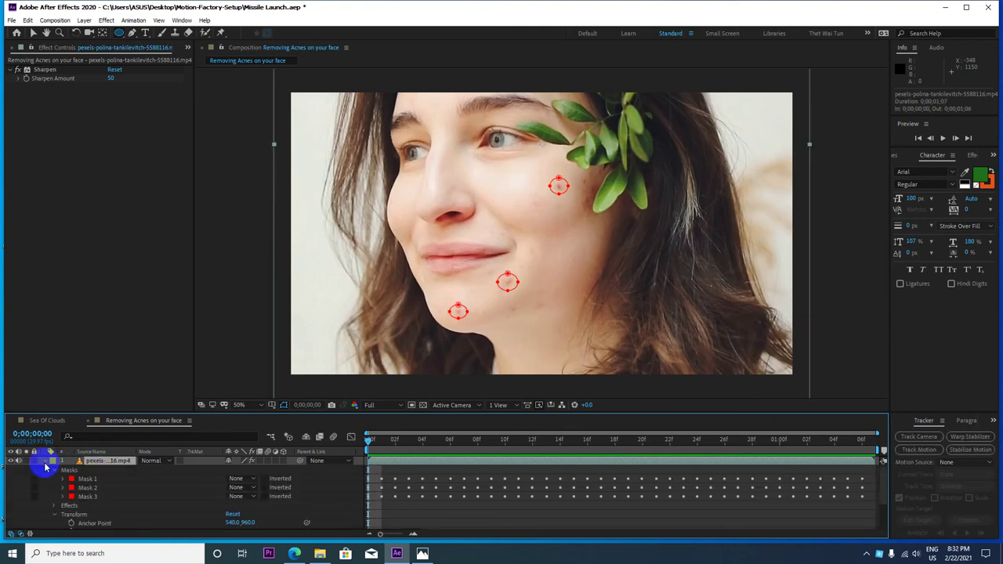
left_click(86, 479)
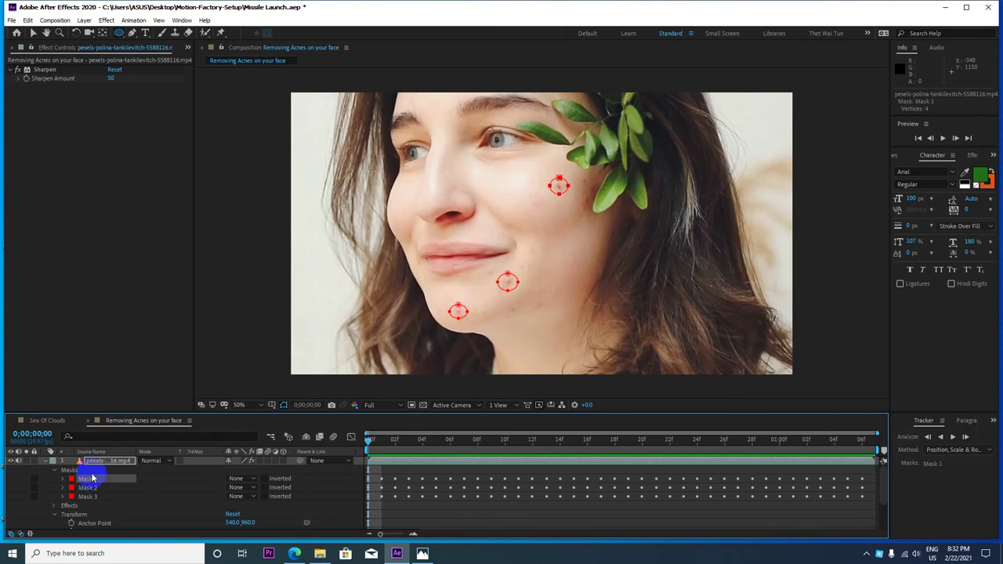
left_click(92, 492, "shift")
left_click(93, 496, "shift")
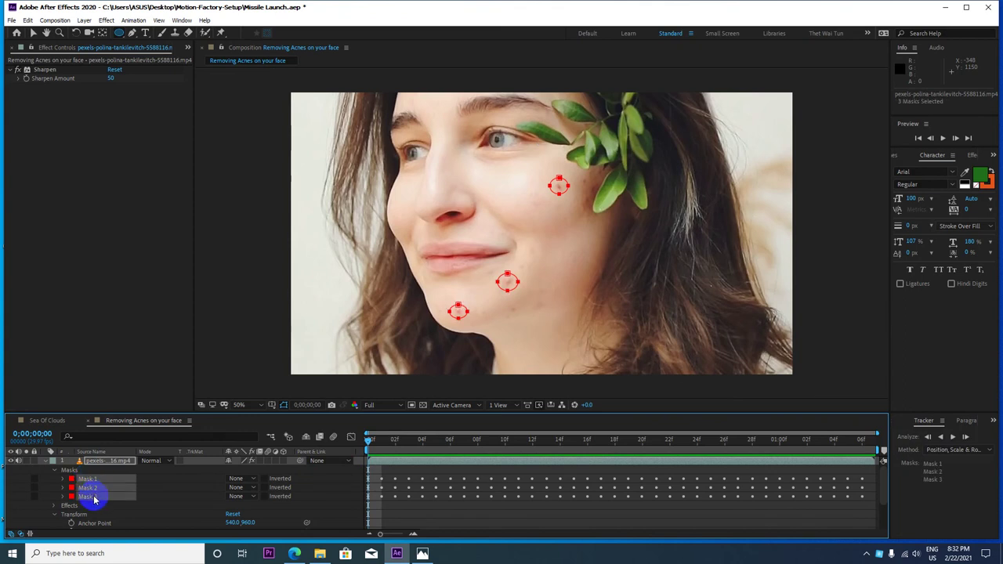
key("m")
Select all three Mask Path tracks and copy their 111 keyframes
left_click(110, 489)
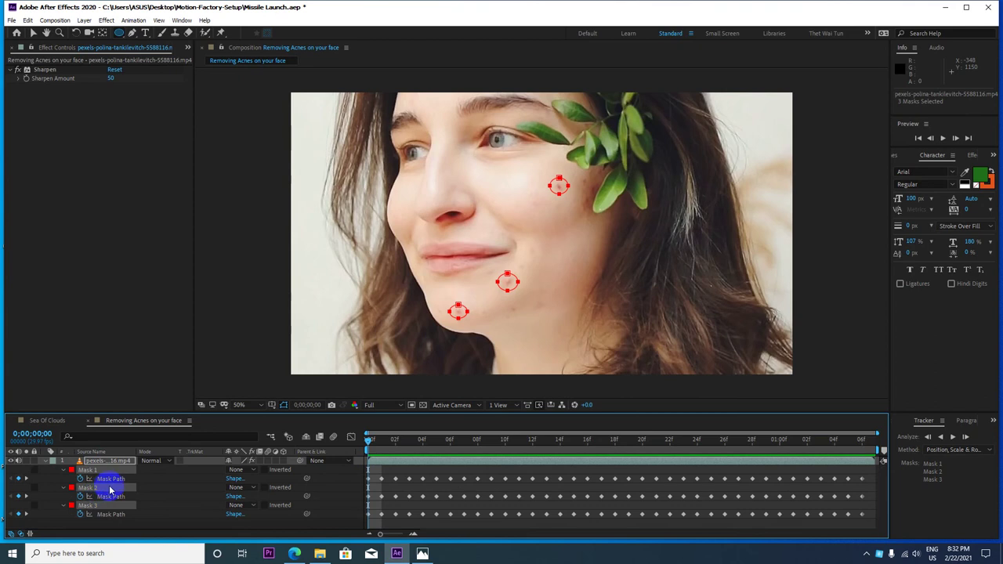
left_click(115, 479)
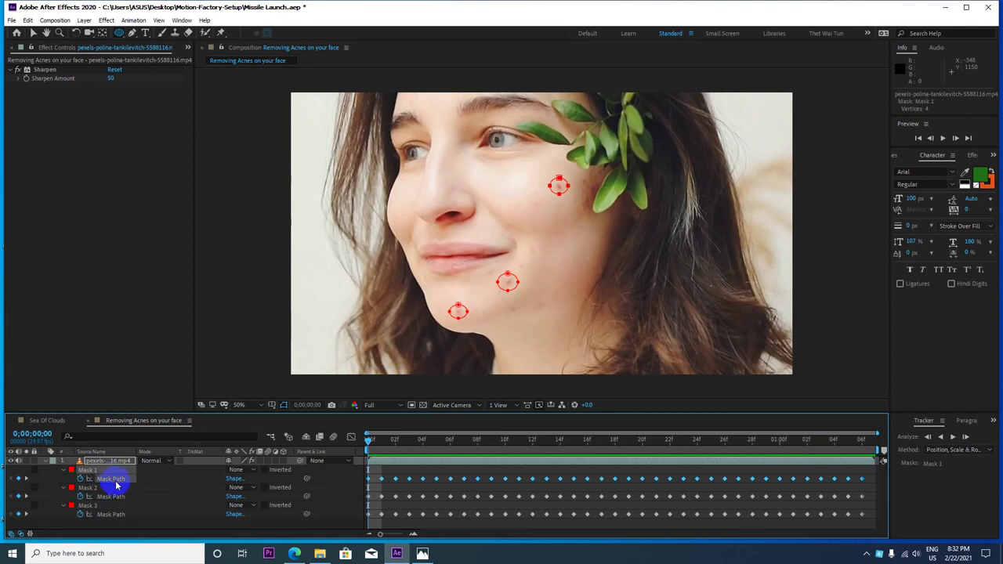
left_click(114, 497, "shift")
left_click(117, 515, "shift")
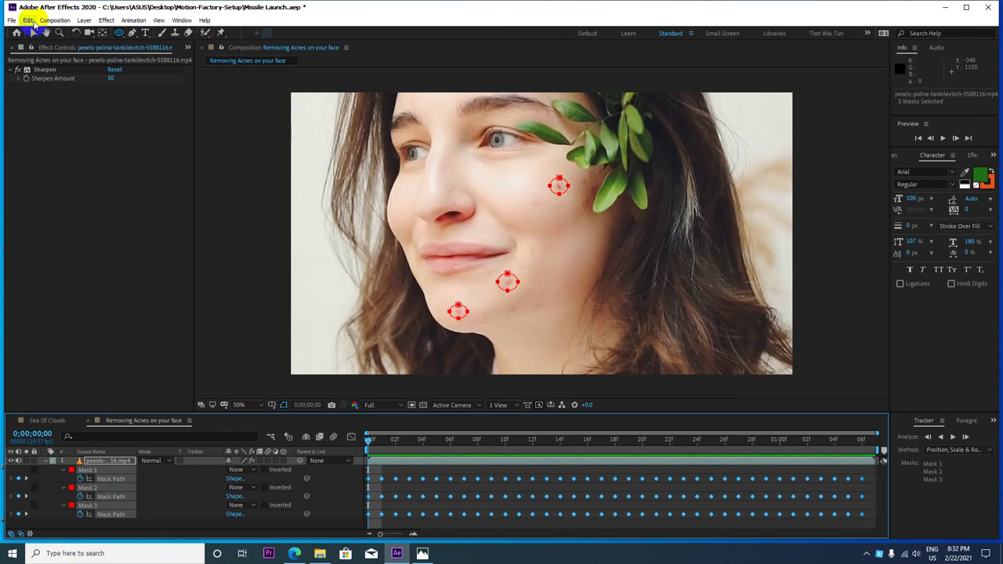
left_click(28, 19)
left_click(44, 84)
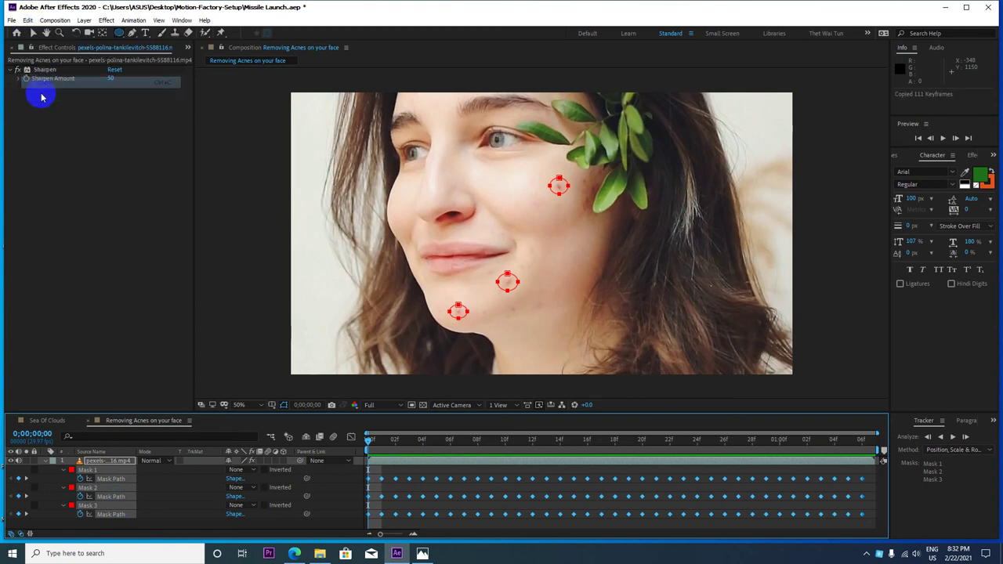
Create an adjustment layer via Layer > New above the face footage and rename it 'Patch'
left_click(46, 462)
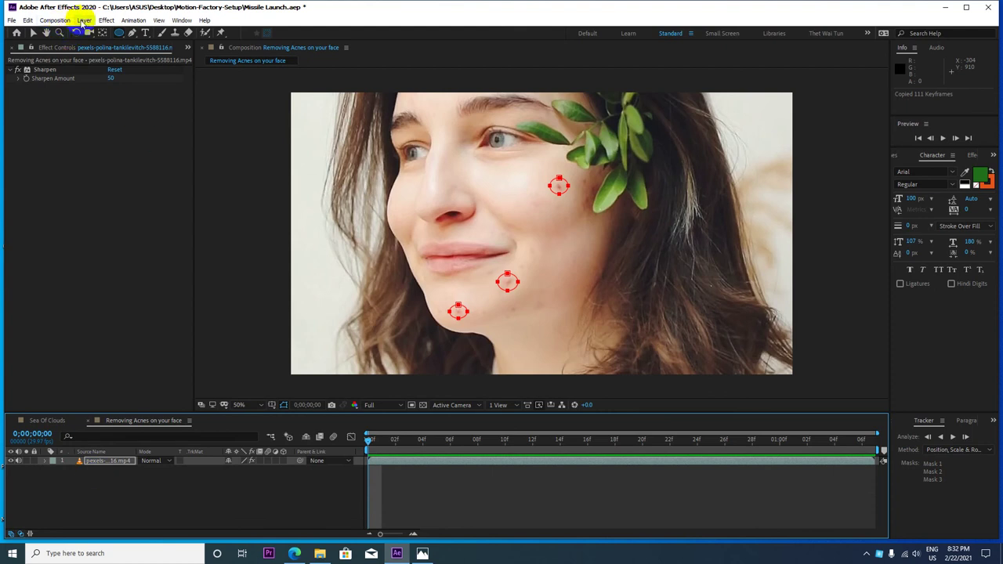
left_click(84, 19)
mouse_move(162, 37)
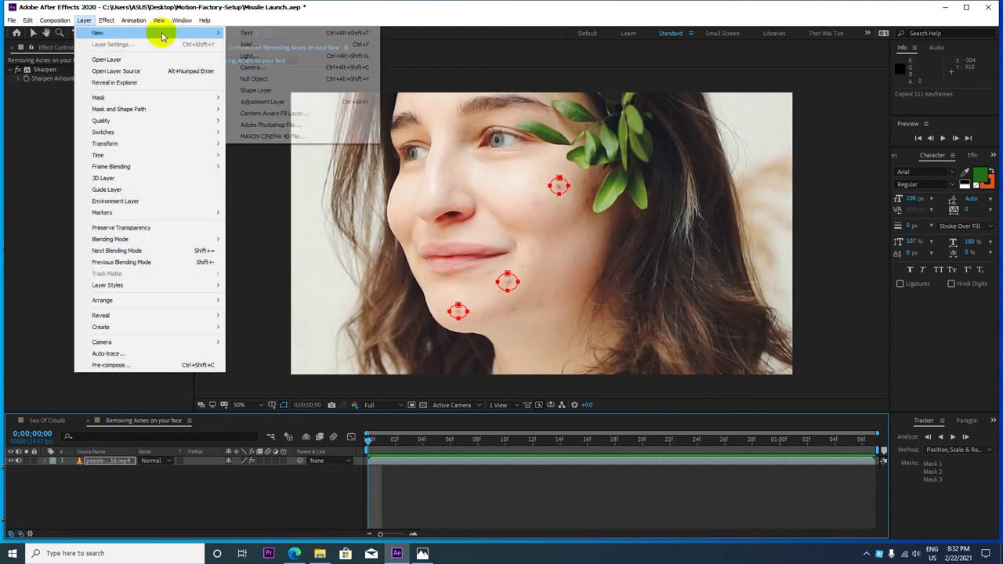
left_click(283, 101)
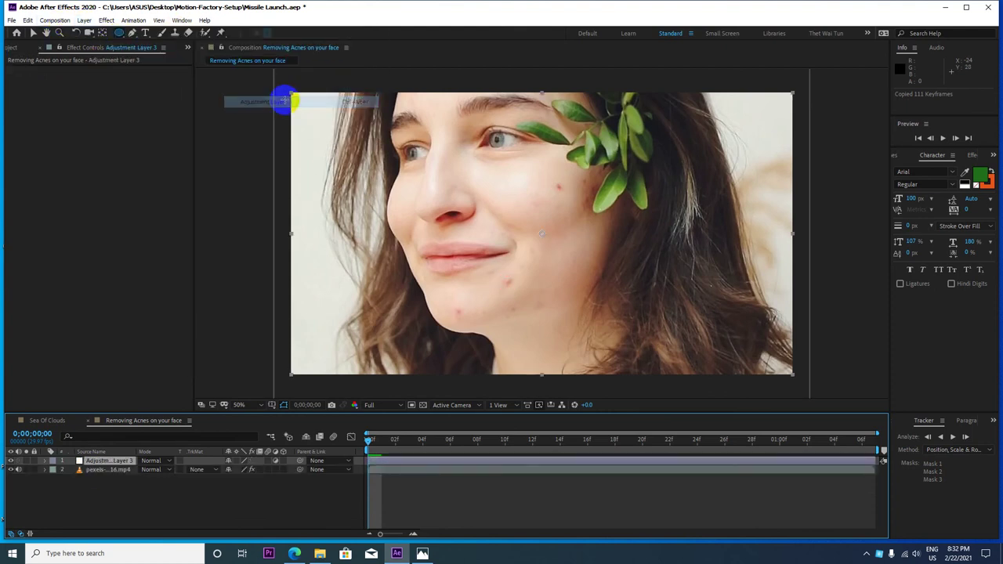
left_click(120, 462)
key("Return")
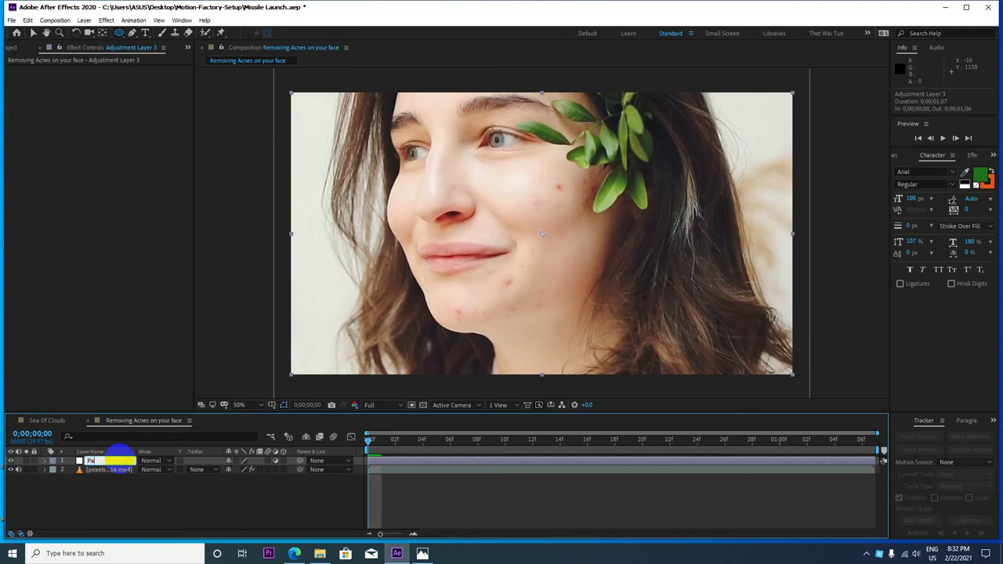
key("Return")
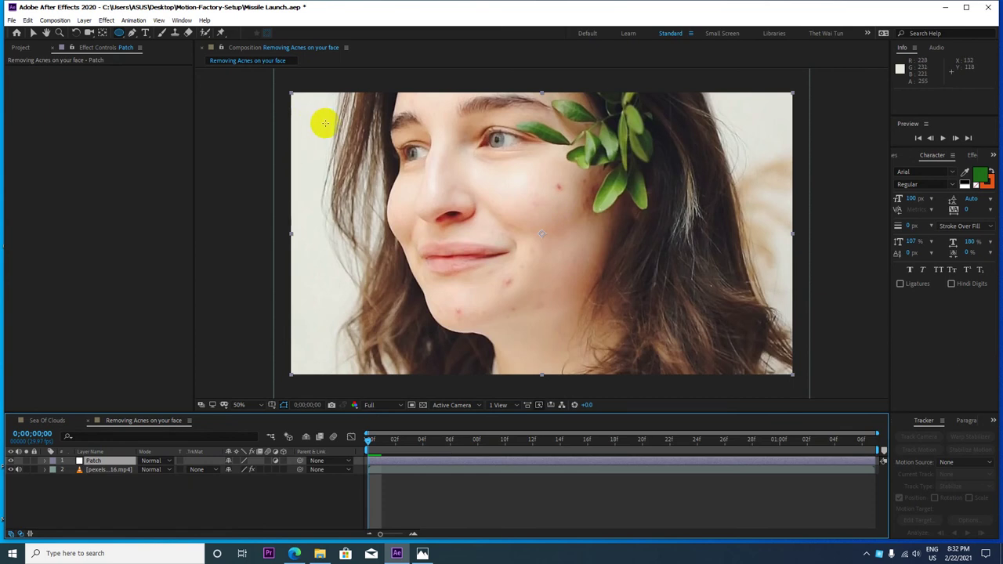
left_click_drag(67, 449, 92, 468)
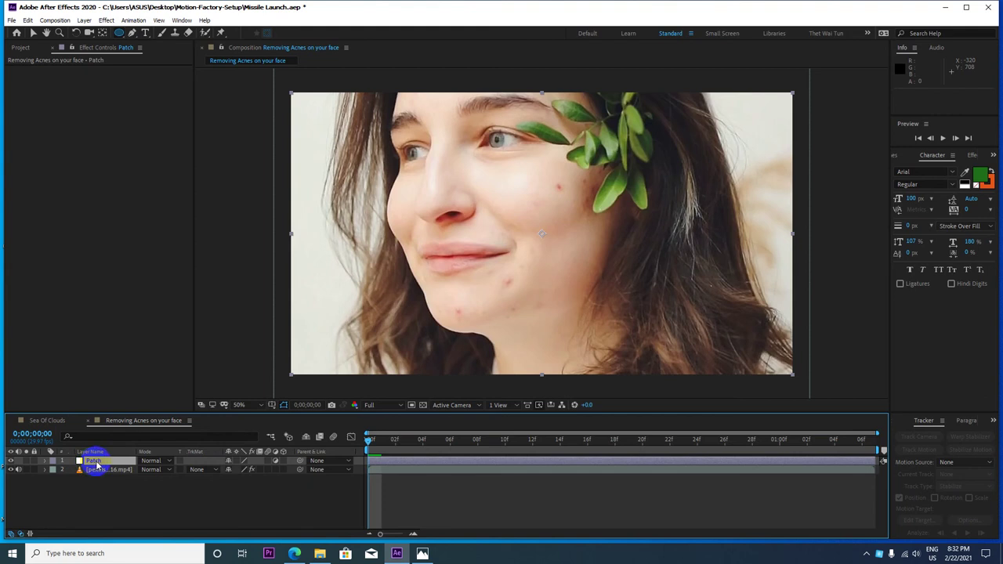
Paste the 111 copied mask keyframes onto the Patch layer via Edit > Paste, then select the face video layer
left_click(29, 20)
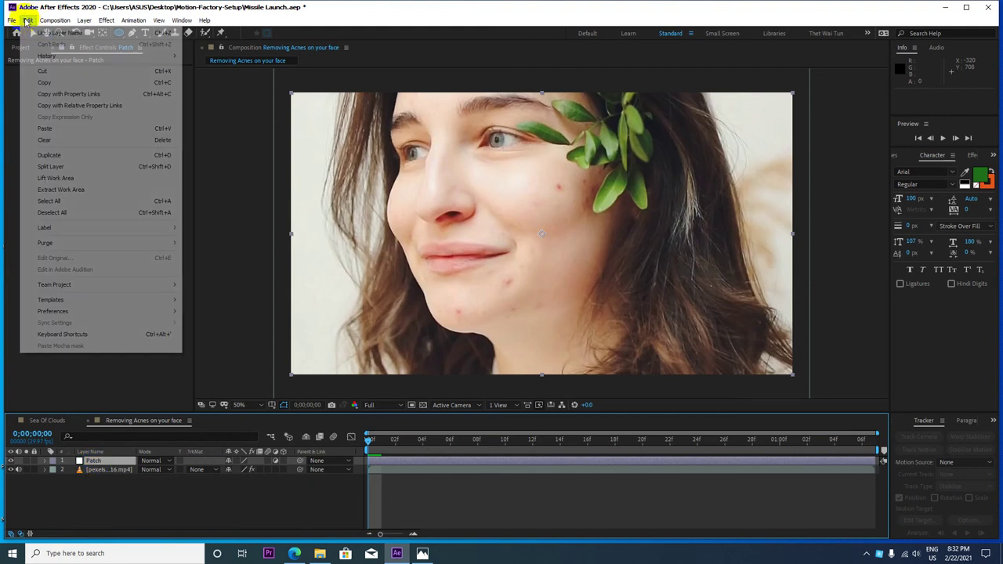
left_click(79, 129)
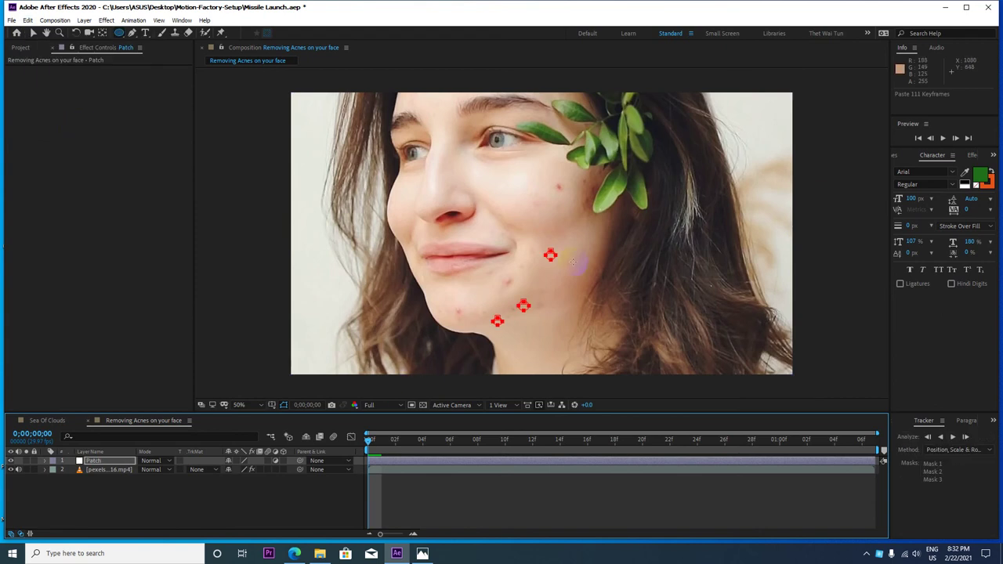
left_click_drag(578, 217, 578, 246)
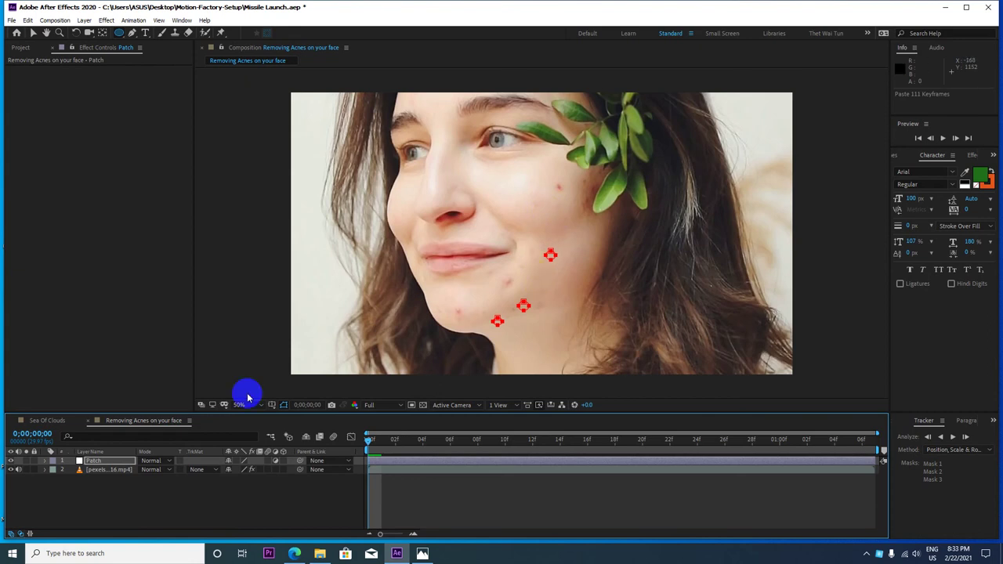
left_click(110, 469)
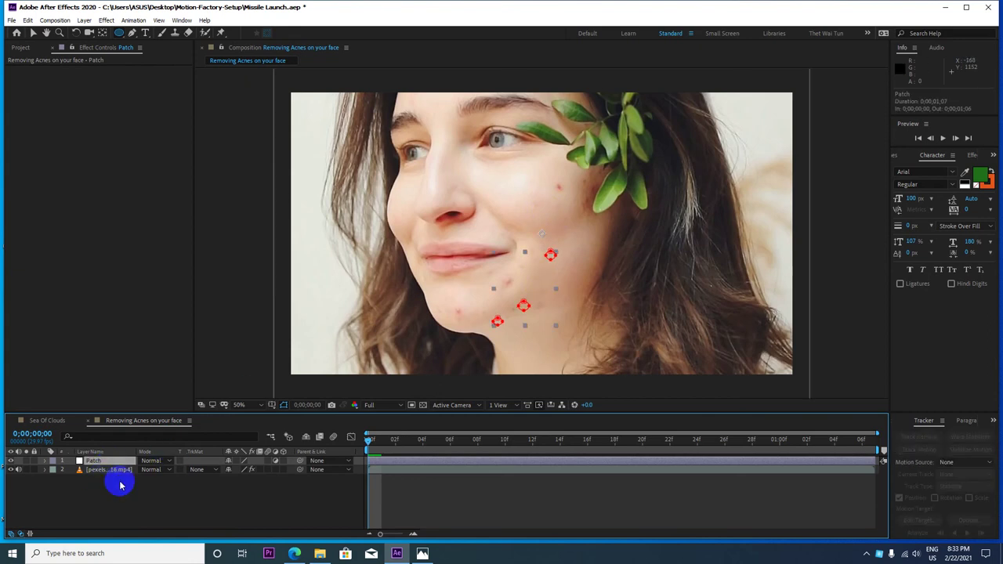
left_click(102, 470)
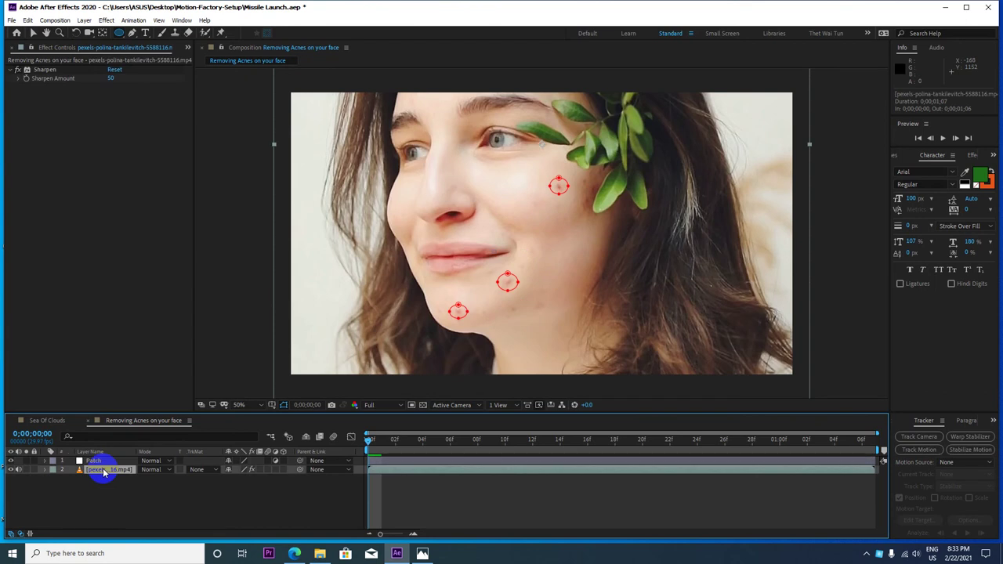
Check the video's Scale, drag Patch's three masks up onto the acne spots, and scrub to verify alignment
key("s")
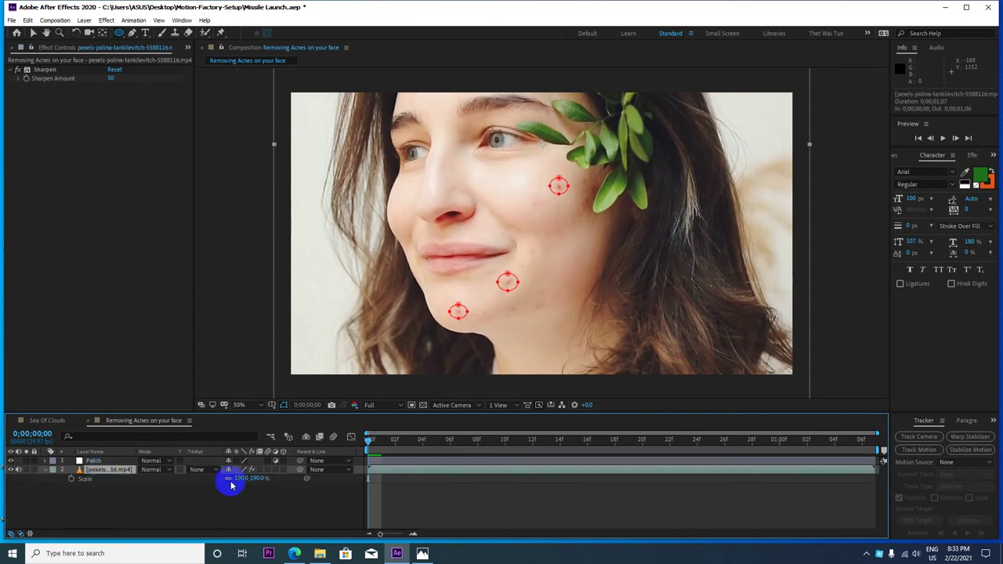
left_click(95, 480)
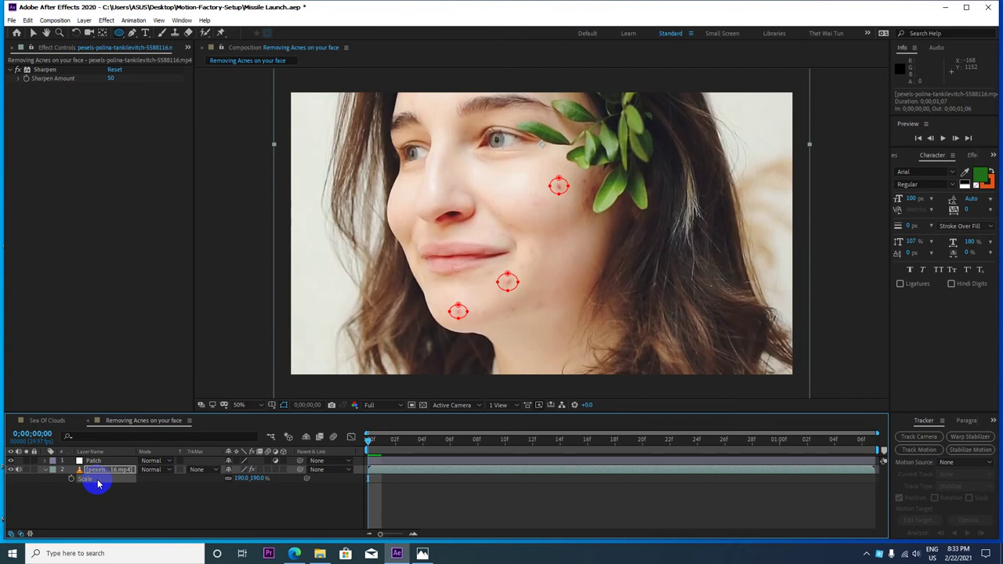
left_click(100, 462)
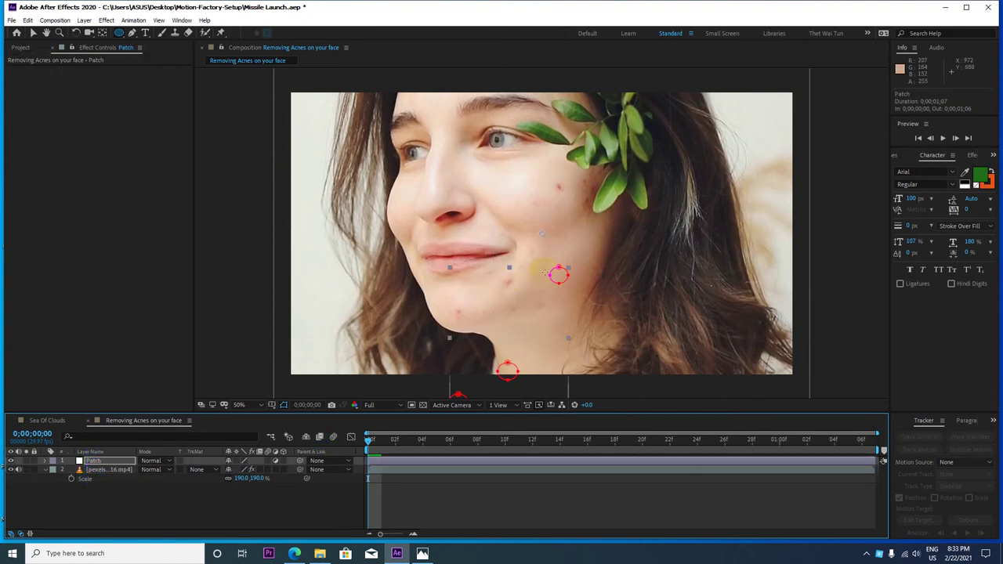
key("v")
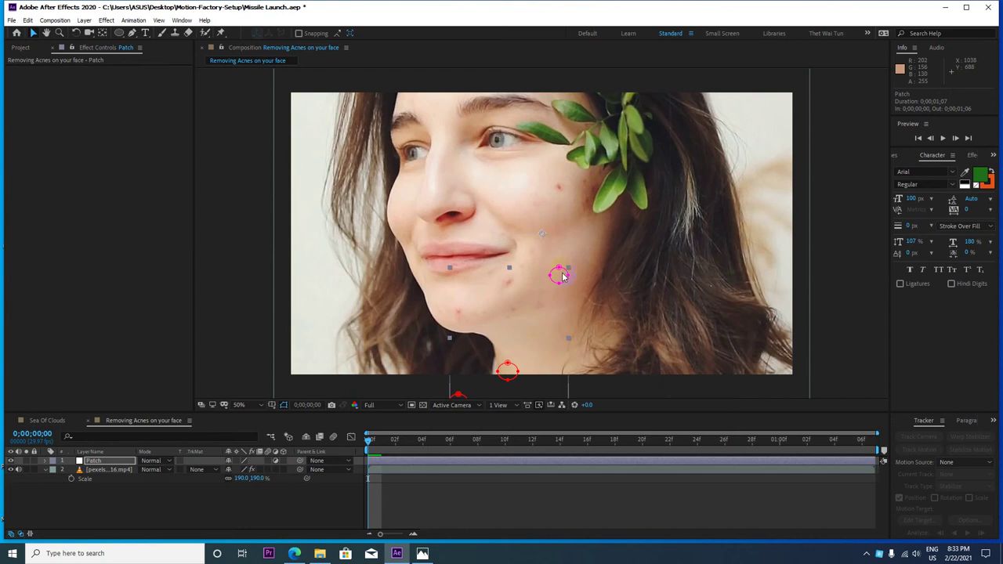
left_click_drag(562, 277, 560, 185)
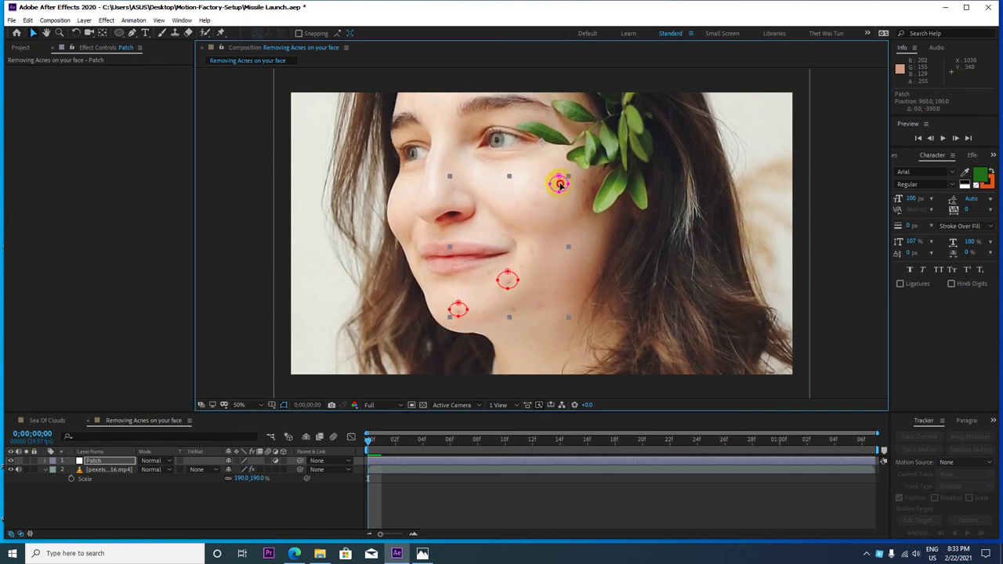
left_click_drag(560, 185, 561, 187)
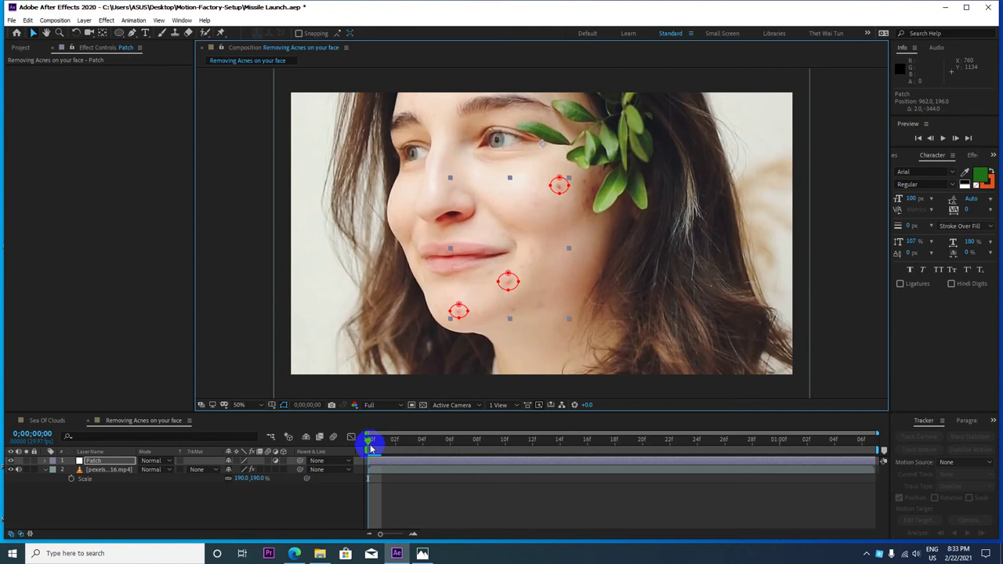
left_click_drag(370, 445, 521, 434)
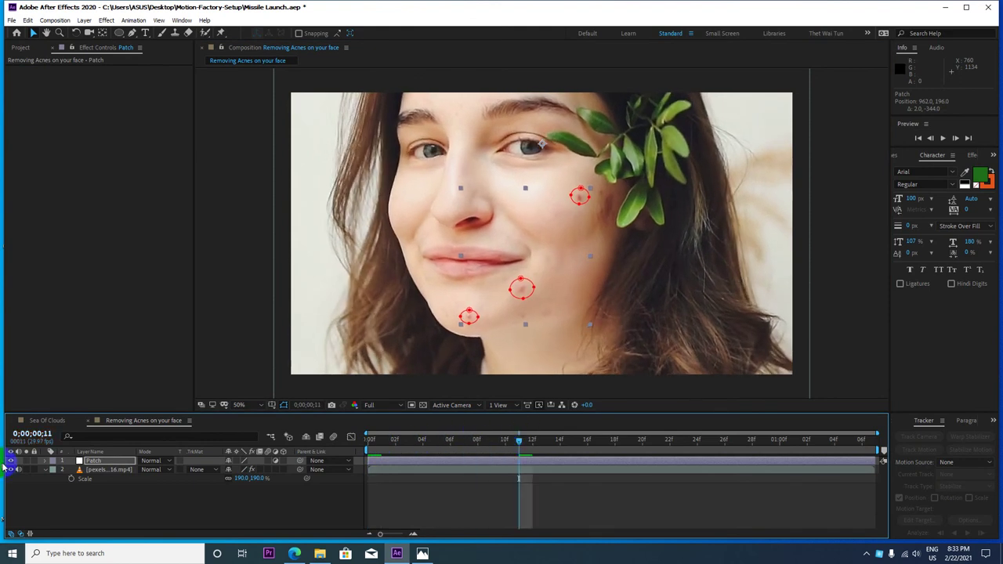
left_click_drag(519, 443, 370, 441)
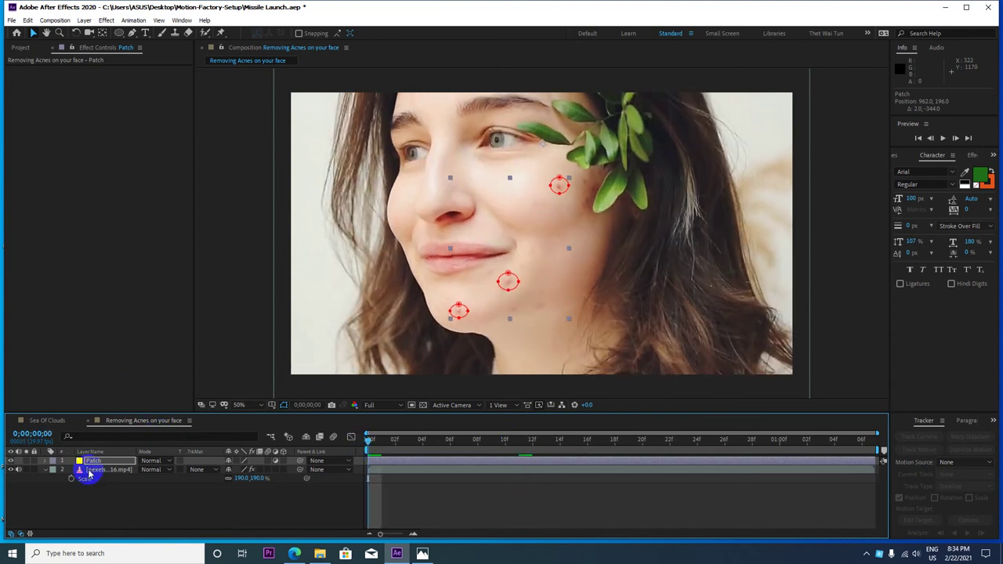
Preview the composition to check the Patch masks following the acne spots
left_click(46, 470)
left_click(107, 464)
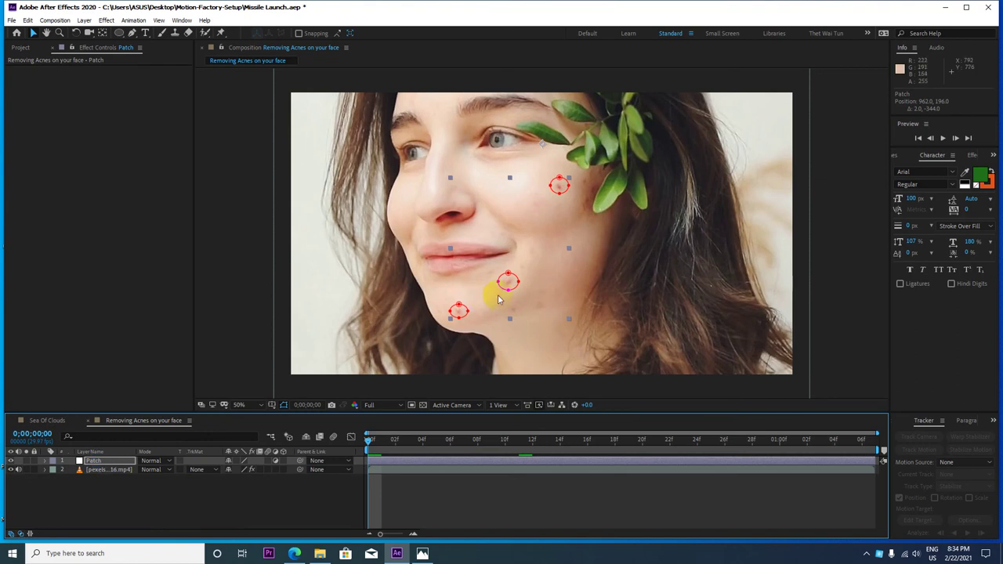
left_click(427, 304)
key("space")
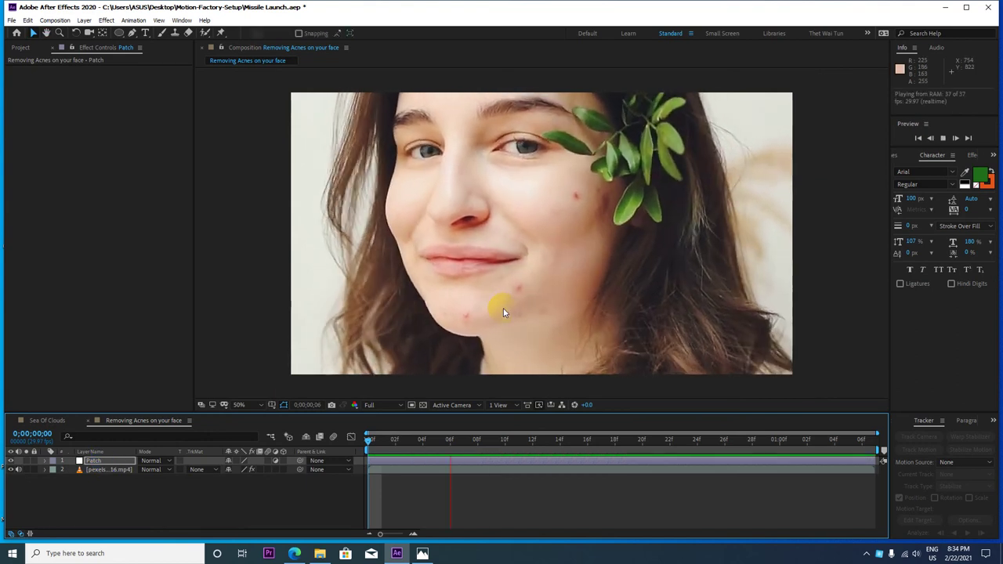
key("space")
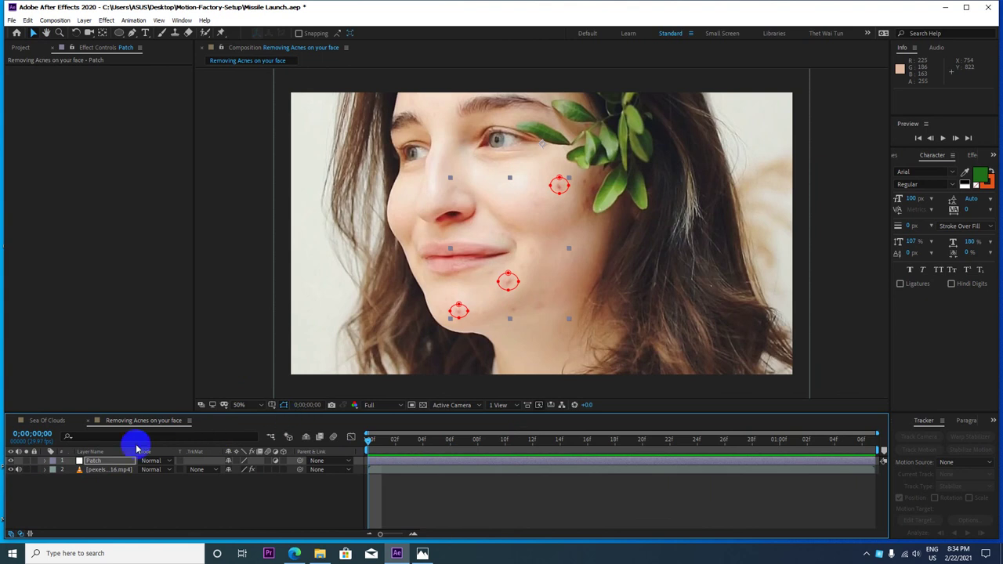
key("space")
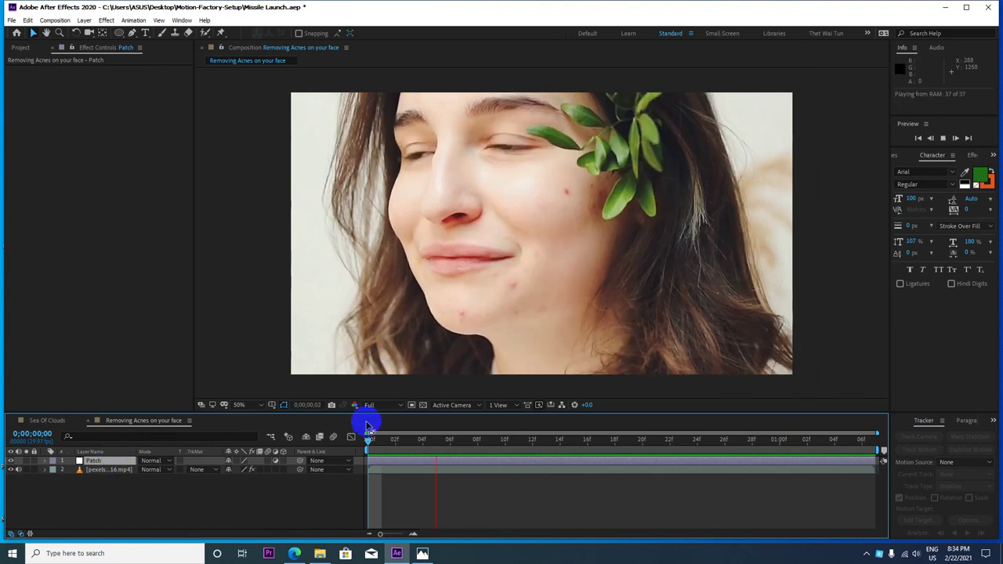
mouse_move(392, 438)
left_mouse_down()
mouse_move(531, 440)
mouse_move(541, 429)
mouse_move(358, 425)
left_mouse_up()
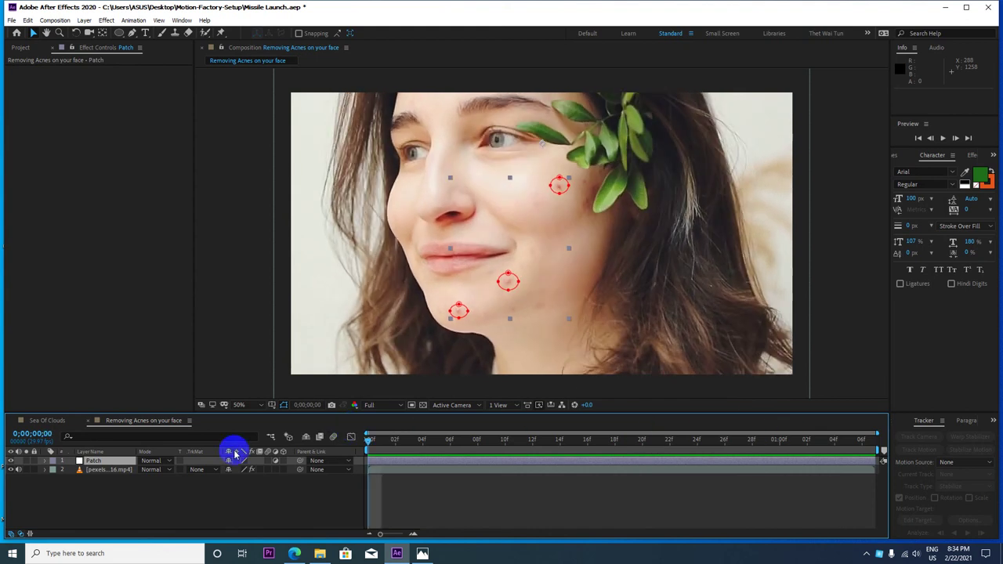
Check the video layer's mask keyframes with U, then select Patch and bring up the effect search
left_click(93, 471)
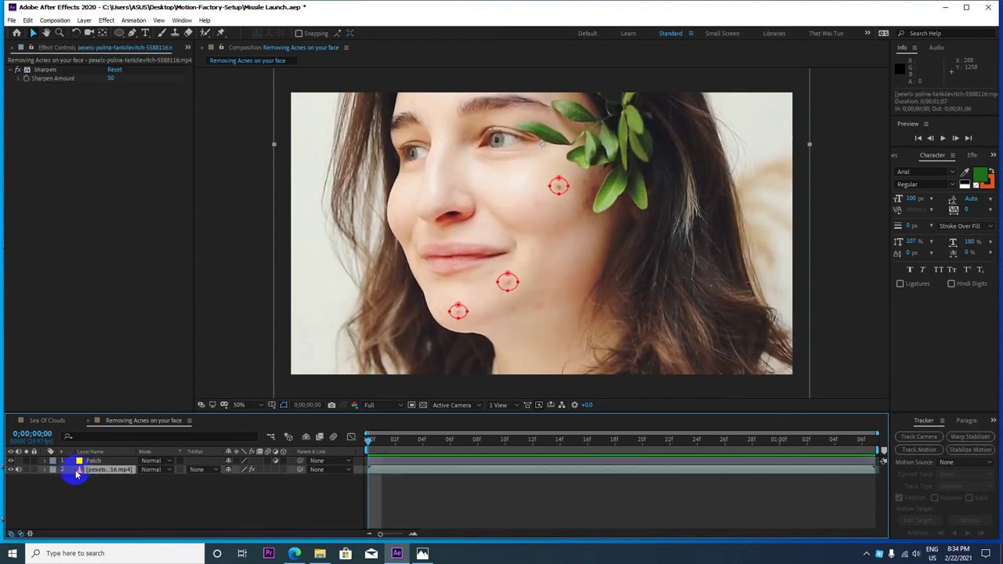
left_click(62, 473)
key("u")
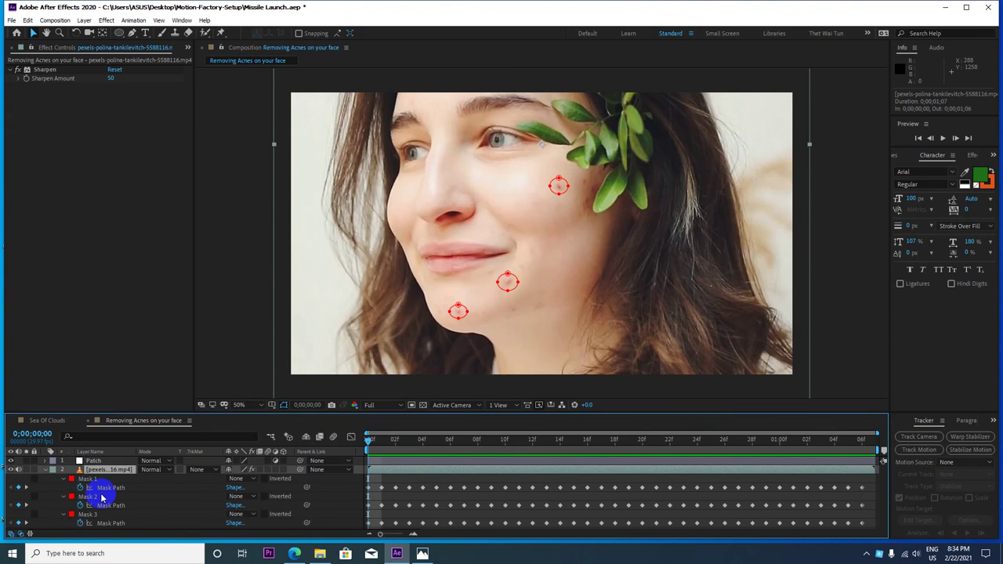
key("u")
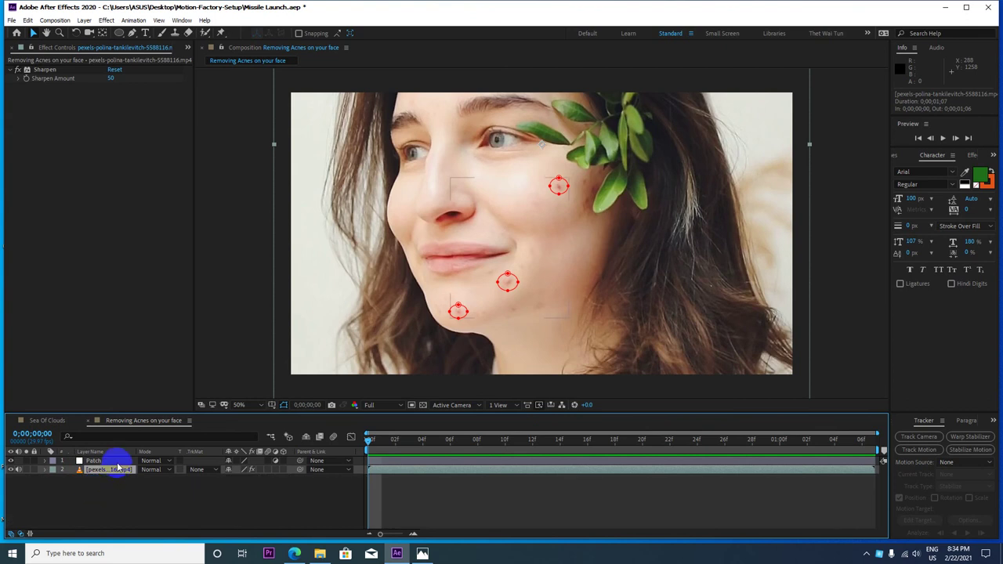
left_click(116, 461)
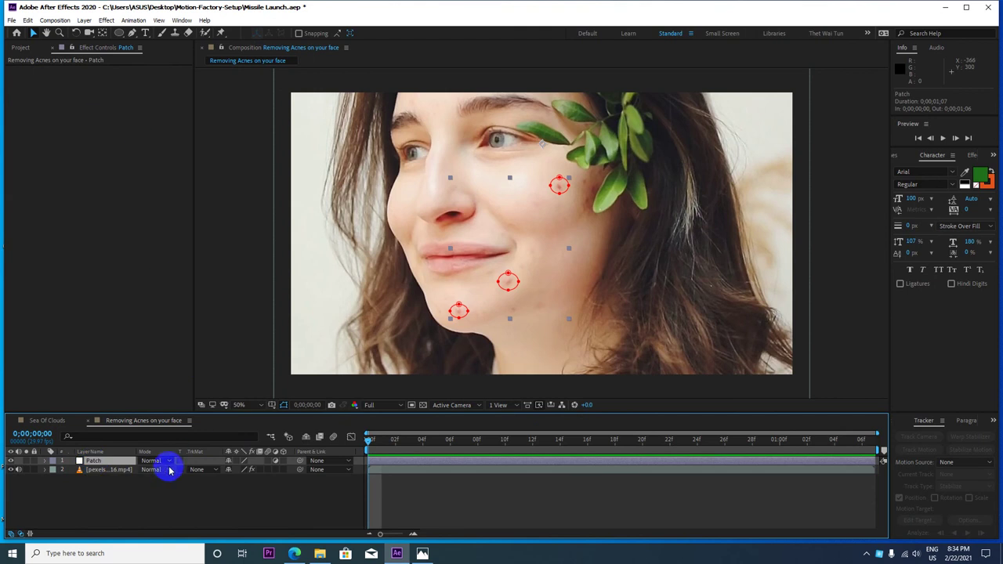
key("ctrl+space")
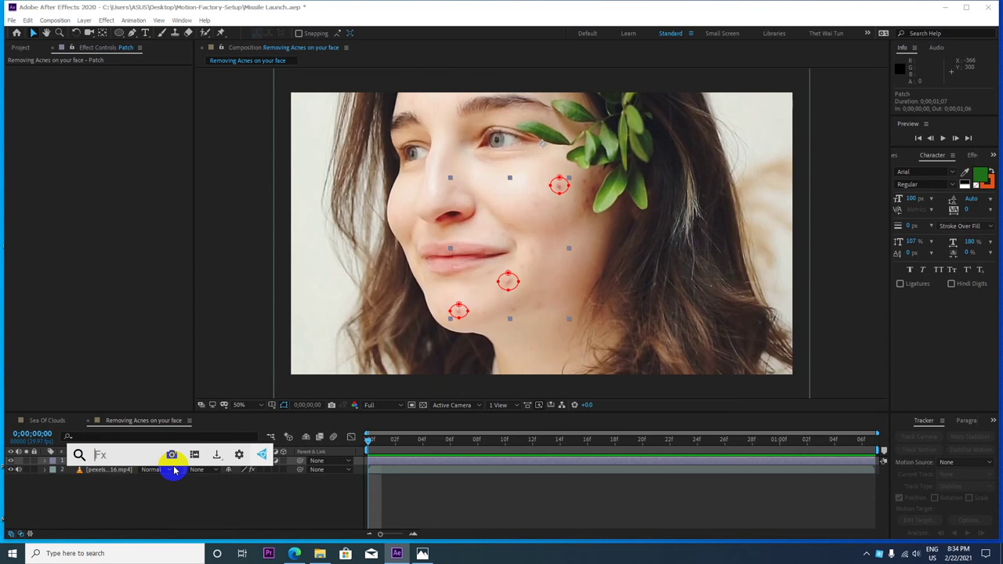
Apply Fast Box Blur to the Patch layer with Blur Radius 10
type("Fas")
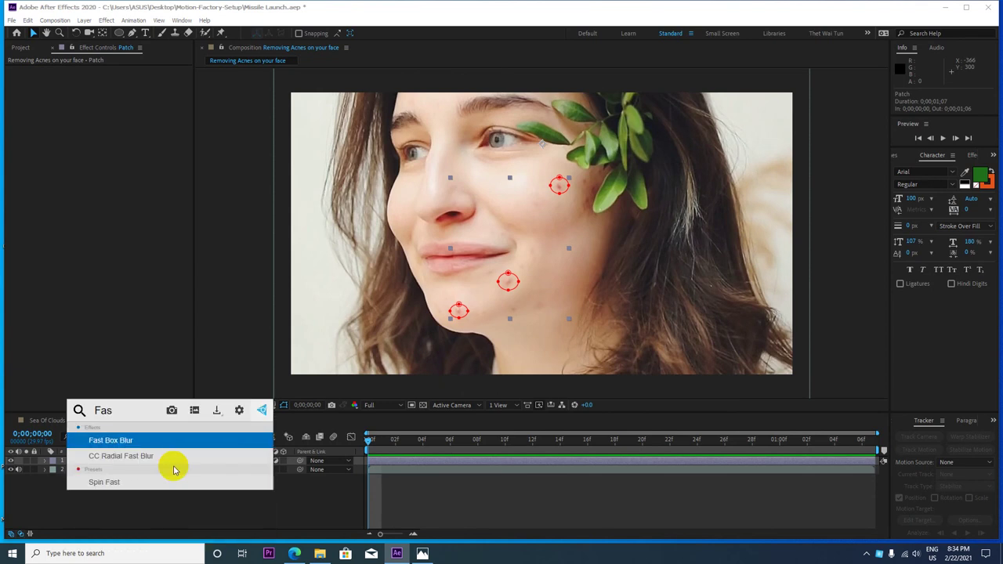
key("Return")
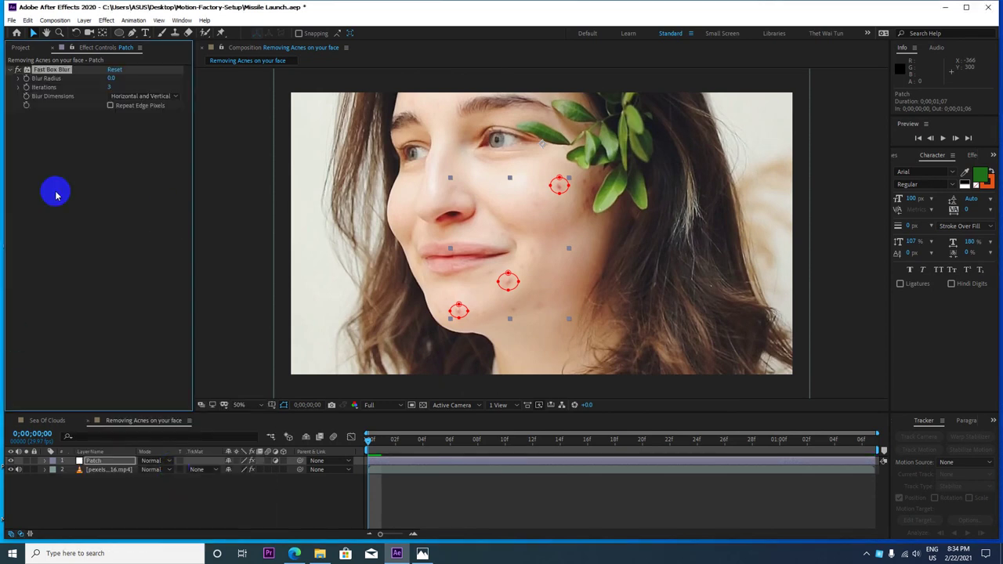
left_click(111, 79)
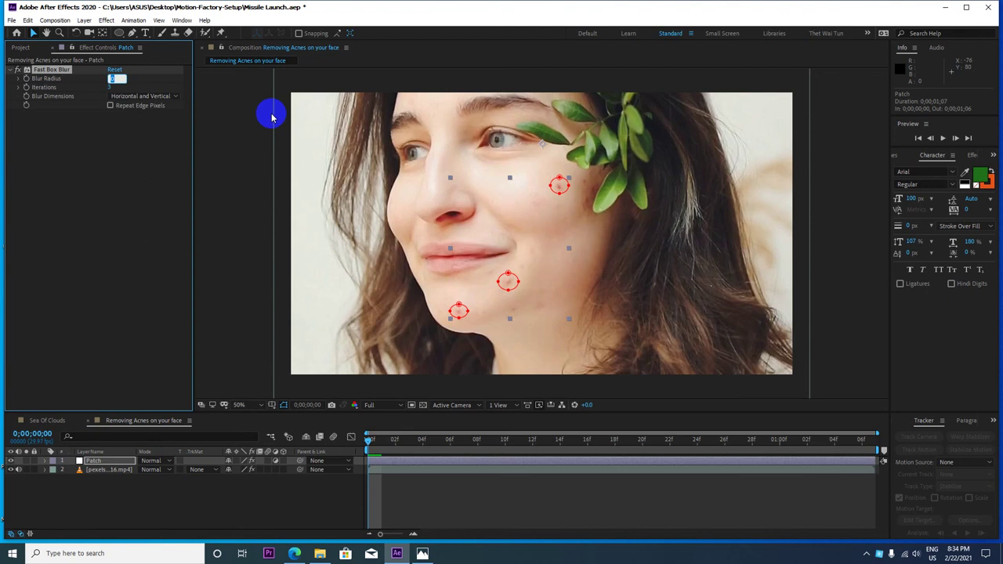
type("10")
left_click(114, 87)
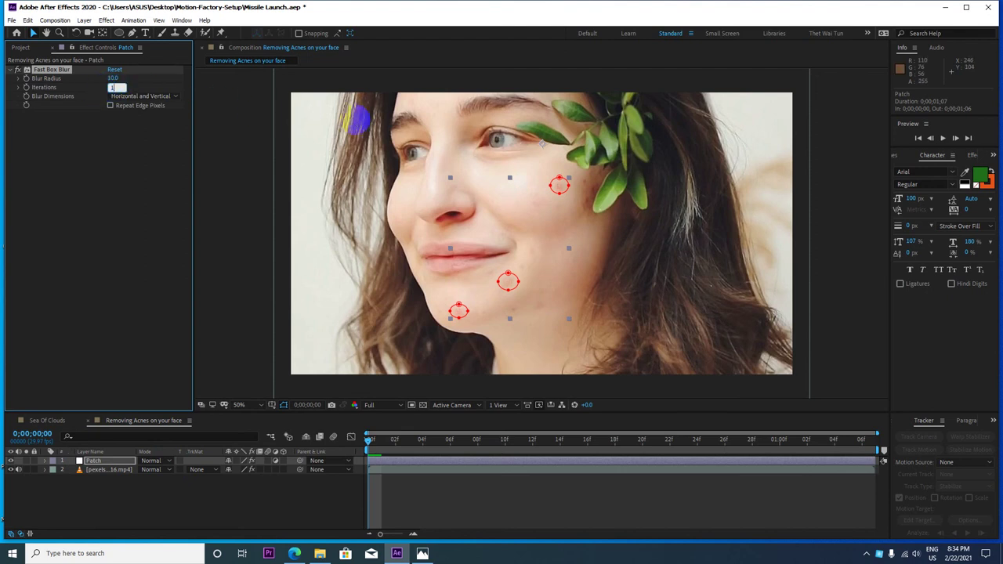
key("Return")
Preview the blurred patches at 100% magnification, then reselect Patch and bring up the effect search
key("period")
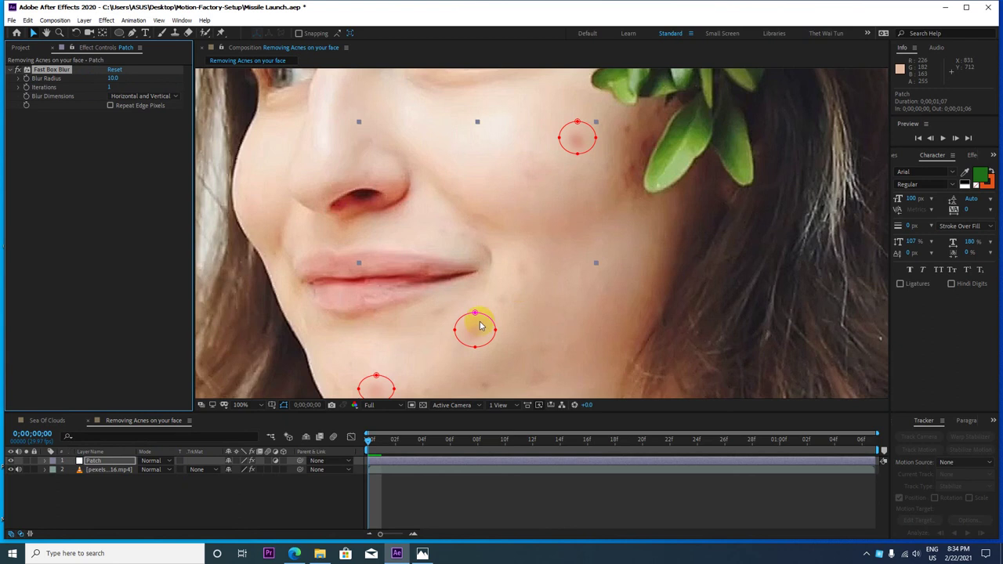
left_click(422, 467)
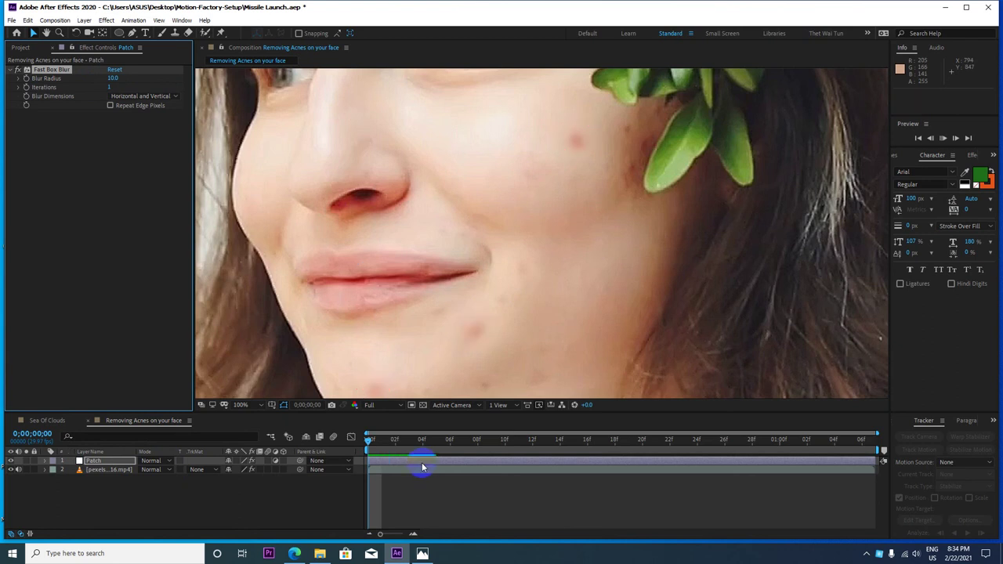
key("space")
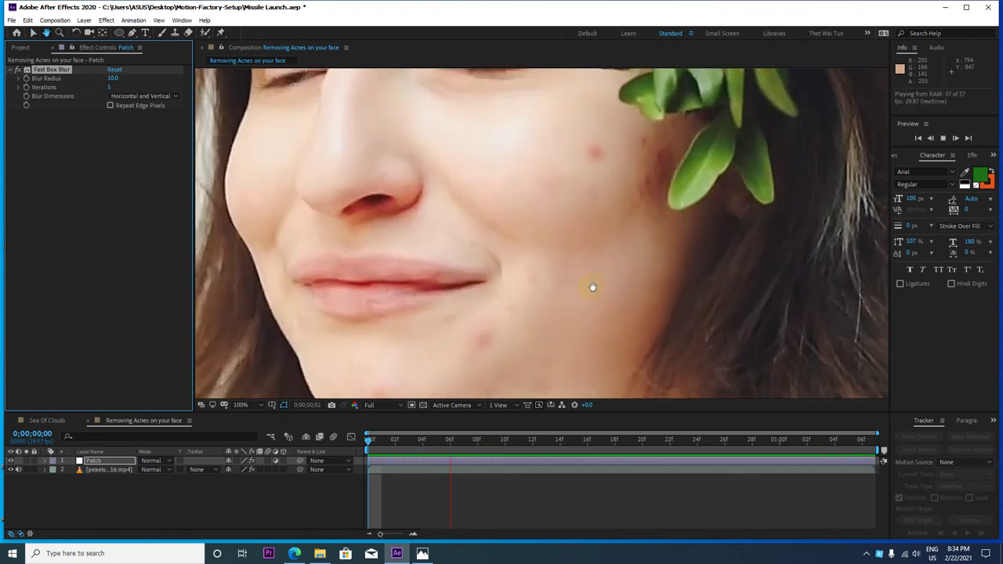
left_click_drag(594, 287, 594, 215)
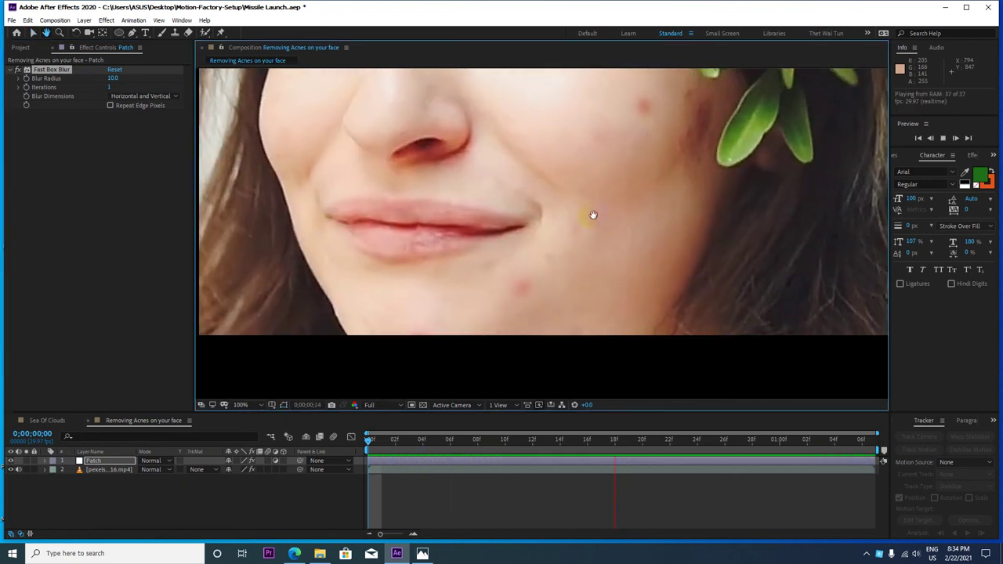
scroll(593, 242, "down", 4)
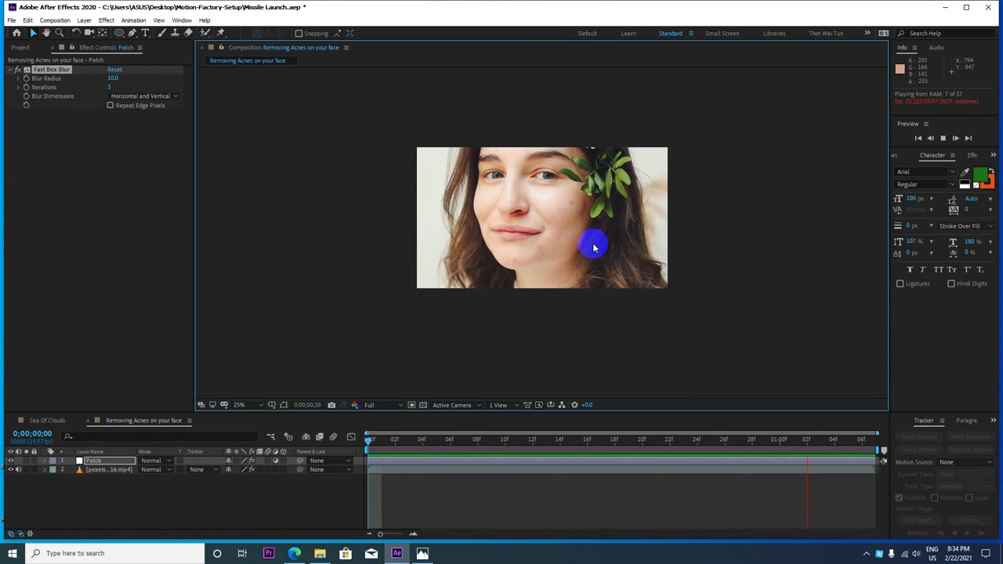
scroll(564, 266, "up", 2)
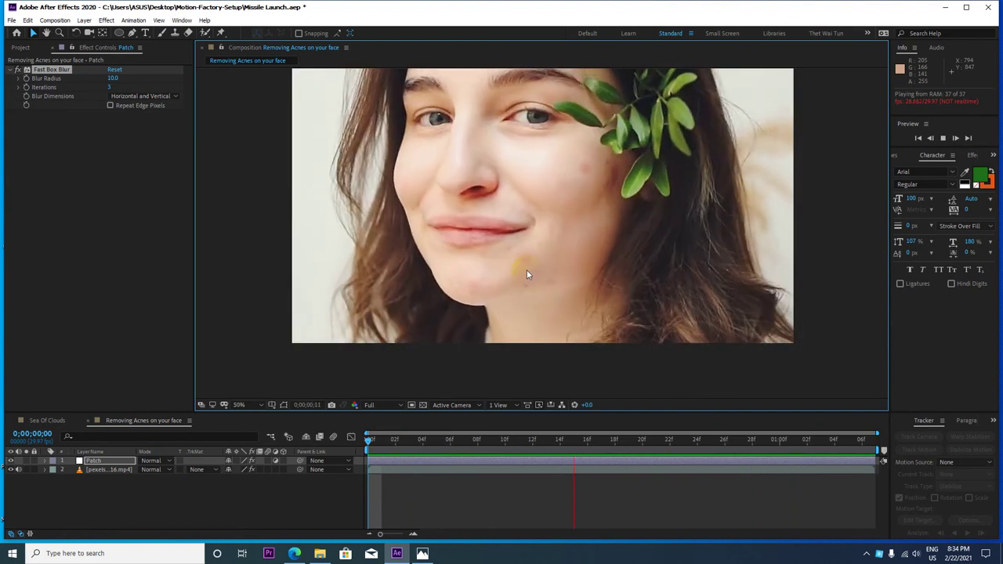
key("space")
scroll(541, 234, "up", 2)
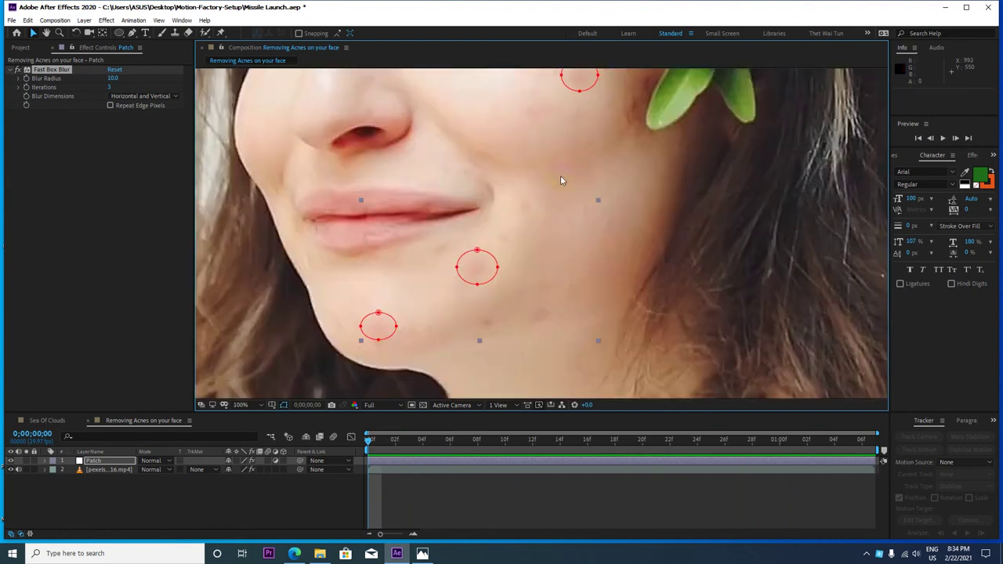
scroll(541, 223, "down", 2)
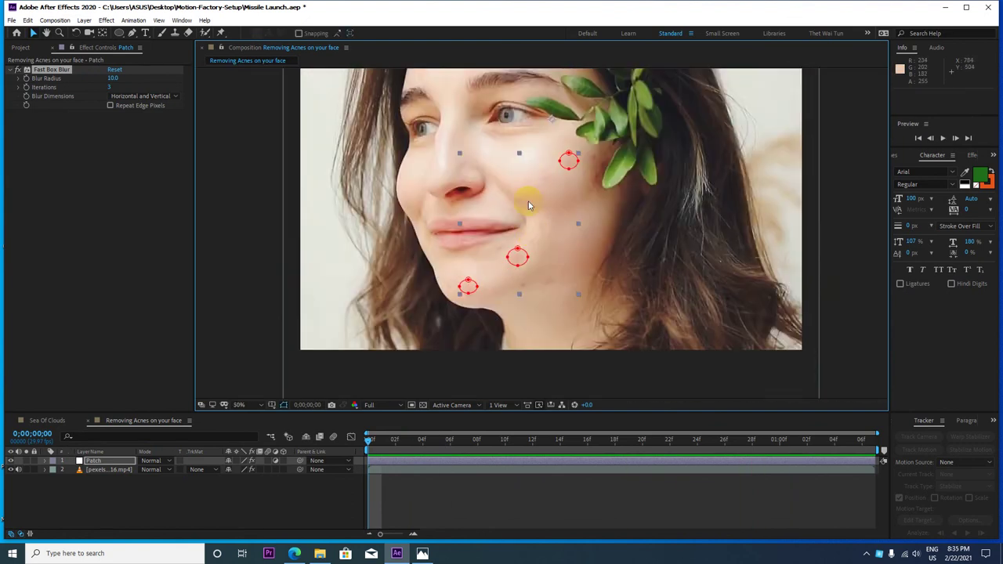
left_click(102, 462)
key("ctrl+space")
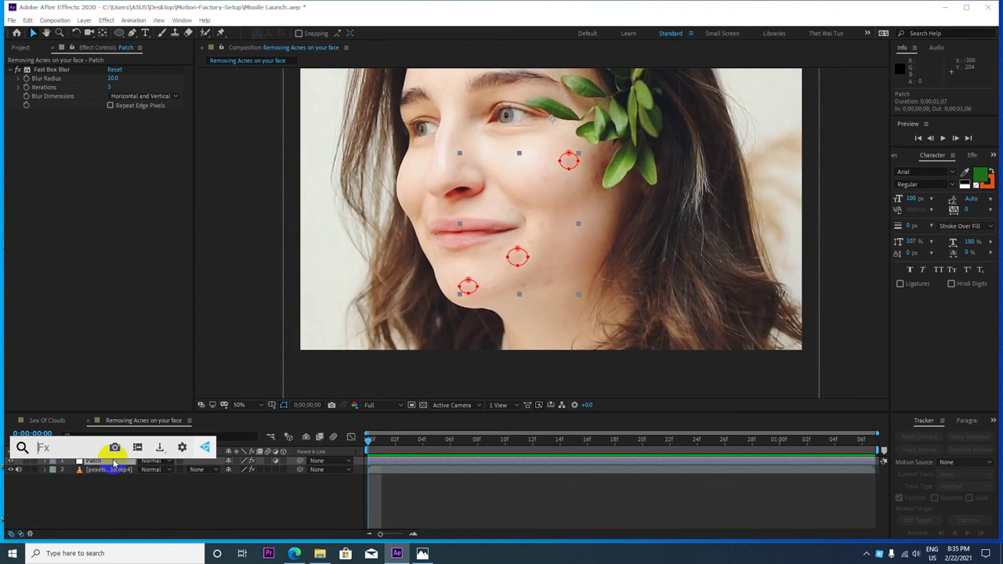
Apply the Noise effect to the Patch layer with Amount of Noise 10%
key("period")
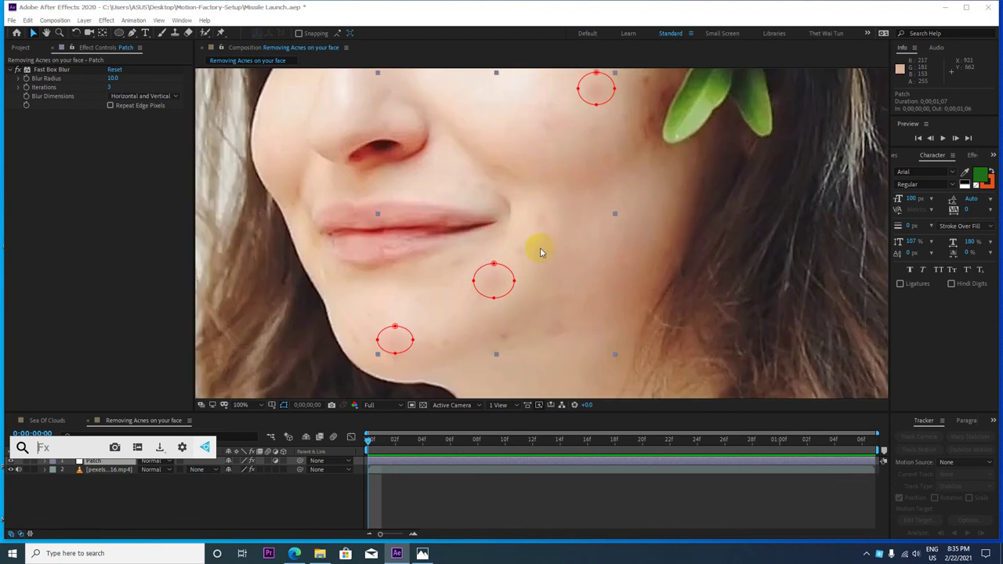
type("noie")
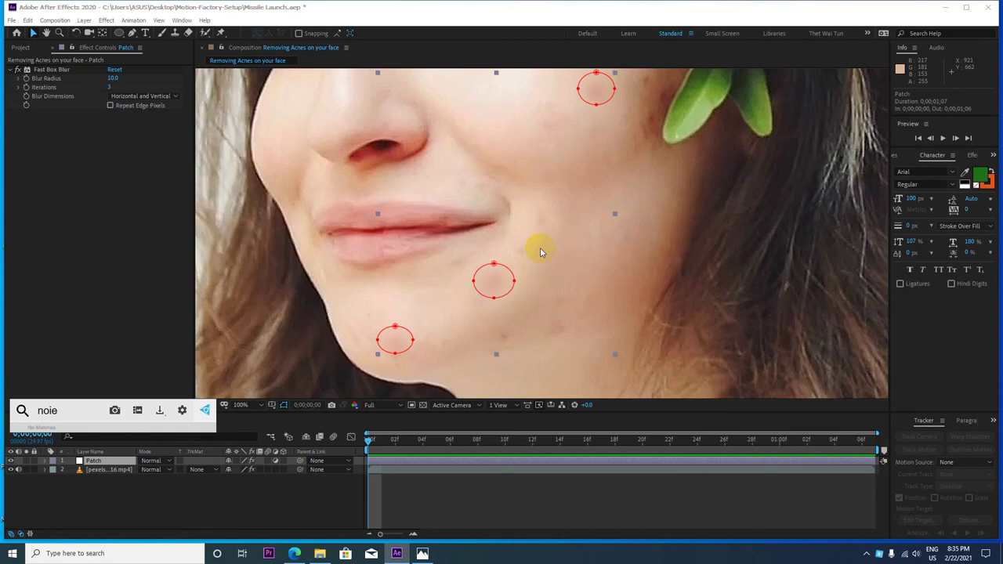
key("BackSpace")
key("Return")
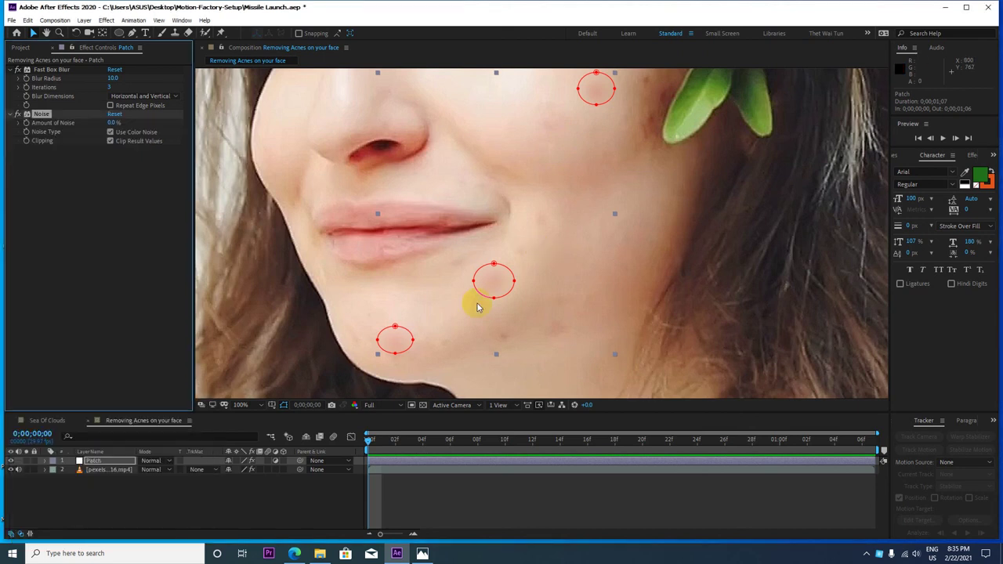
left_click(113, 123)
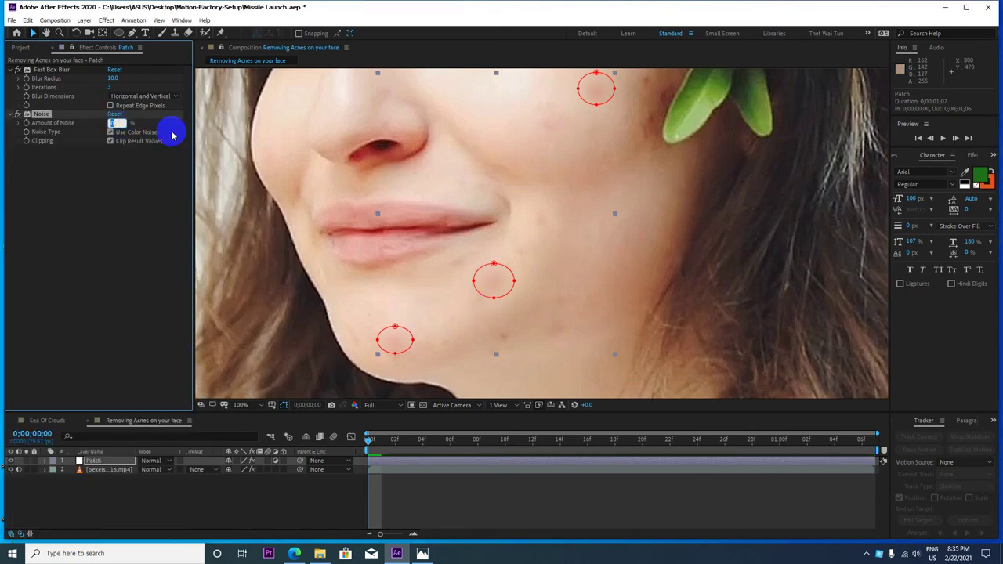
type("10")
key("Return")
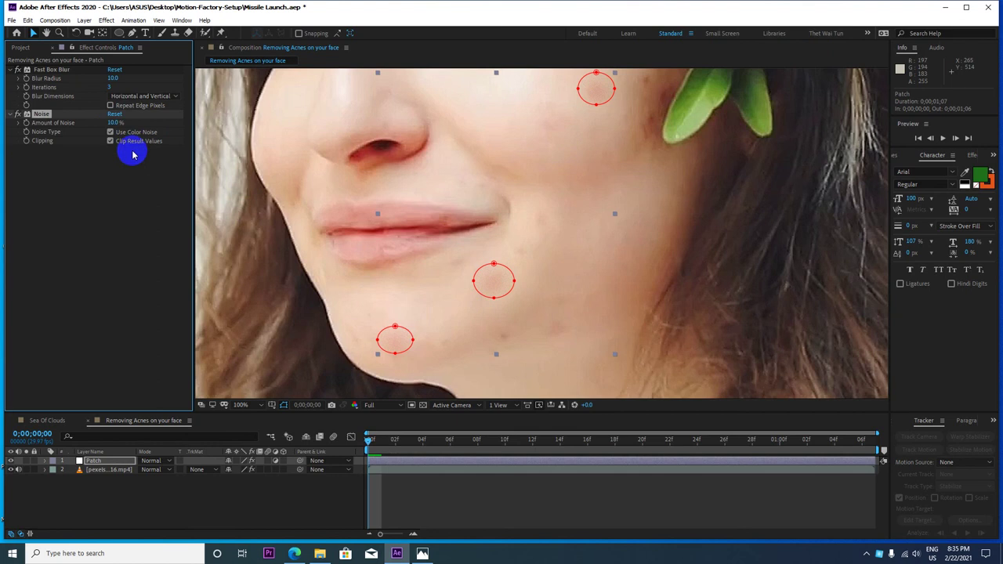
Test Amount of Noise at 65% in a preview, then set it back to 10%
left_click_drag(114, 123, 145, 124)
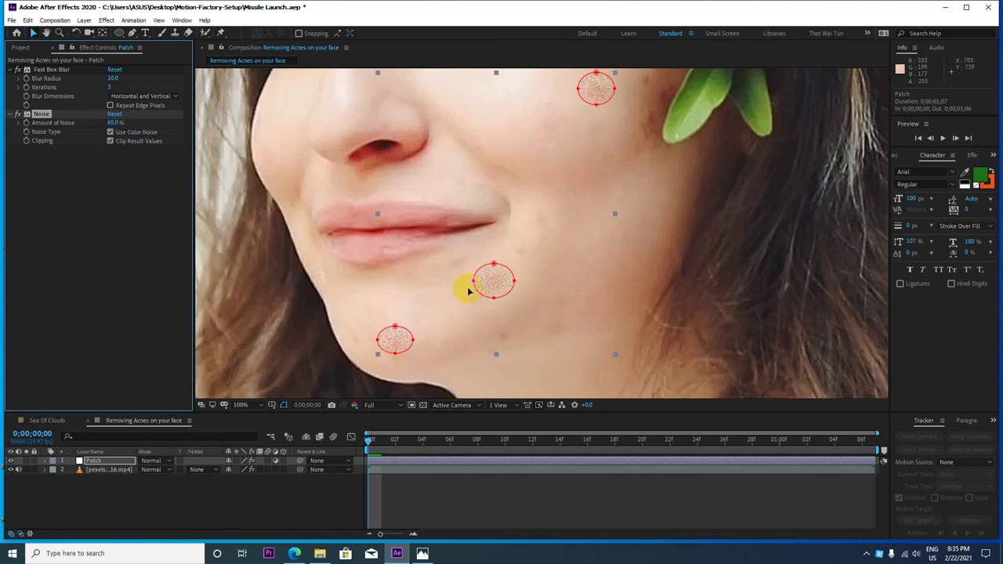
key("space")
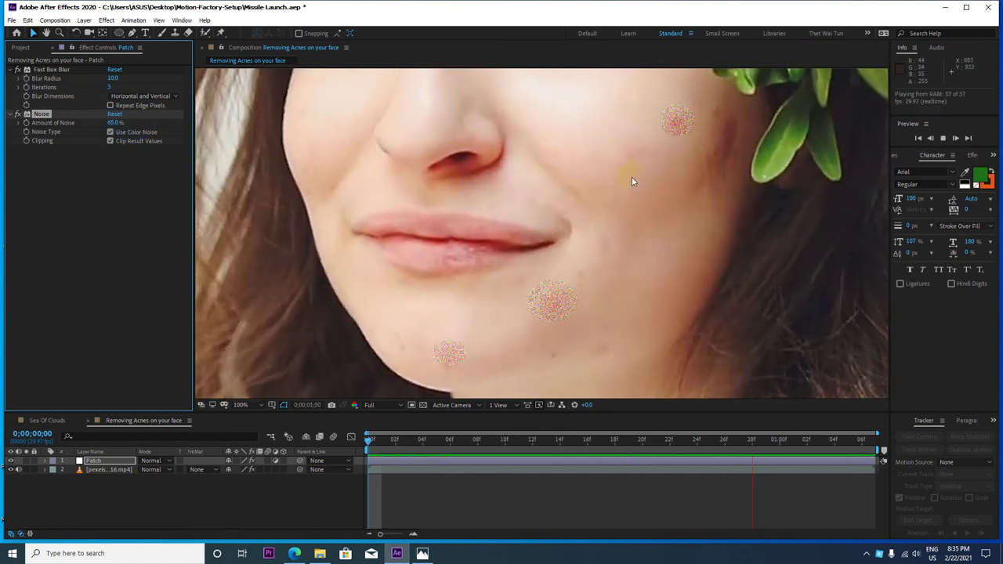
key("space")
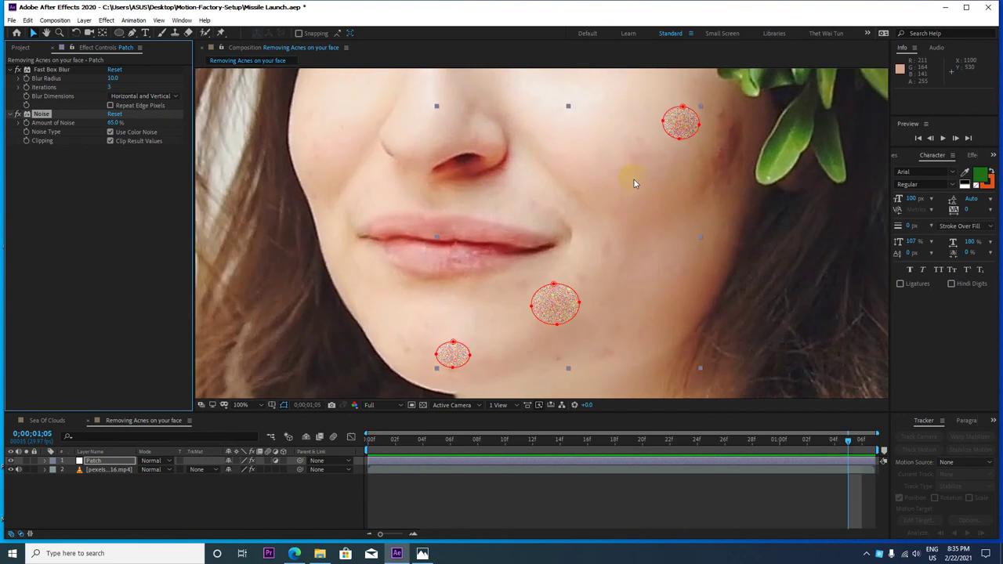
left_click(116, 123)
type("1")
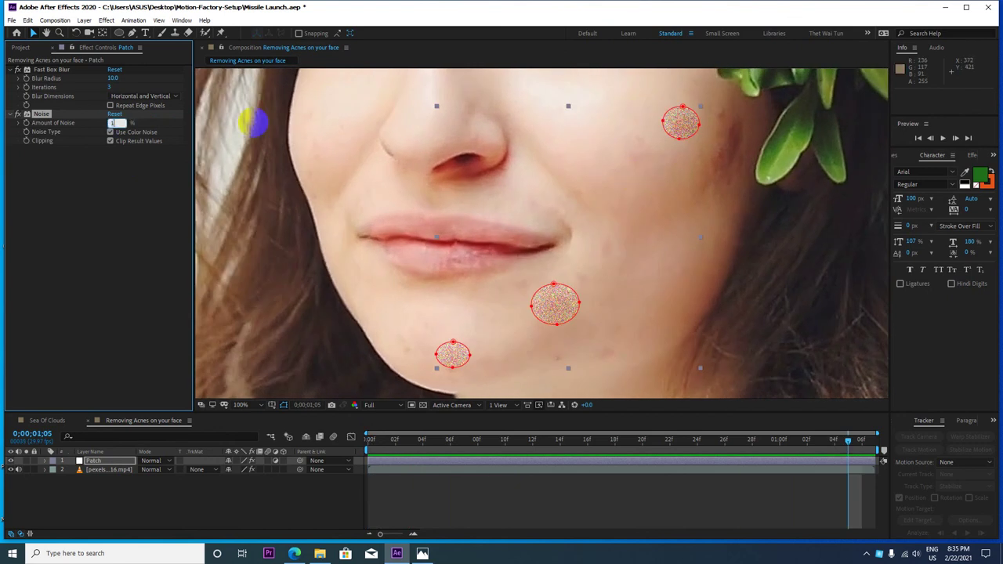
left_click(253, 122)
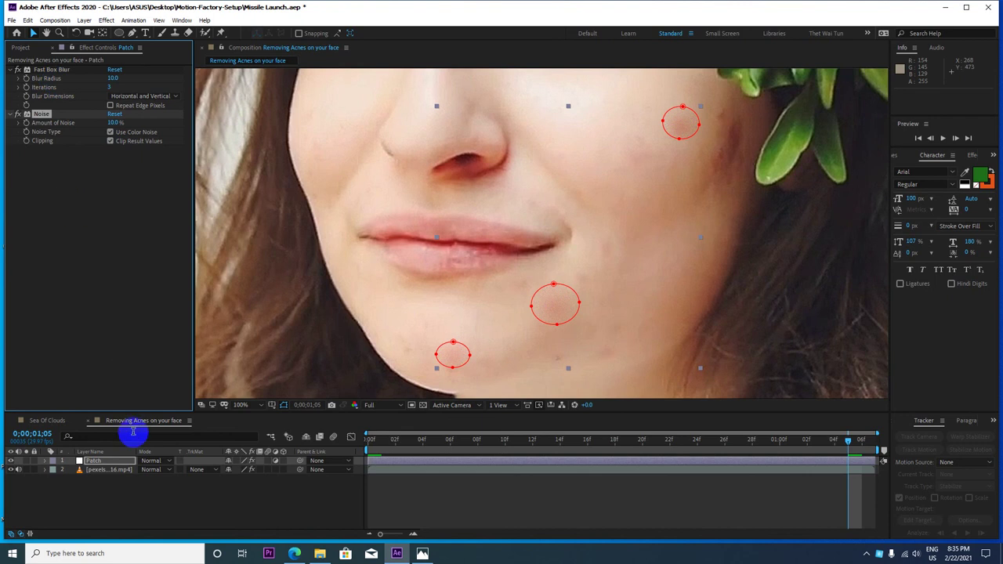
left_click(99, 462)
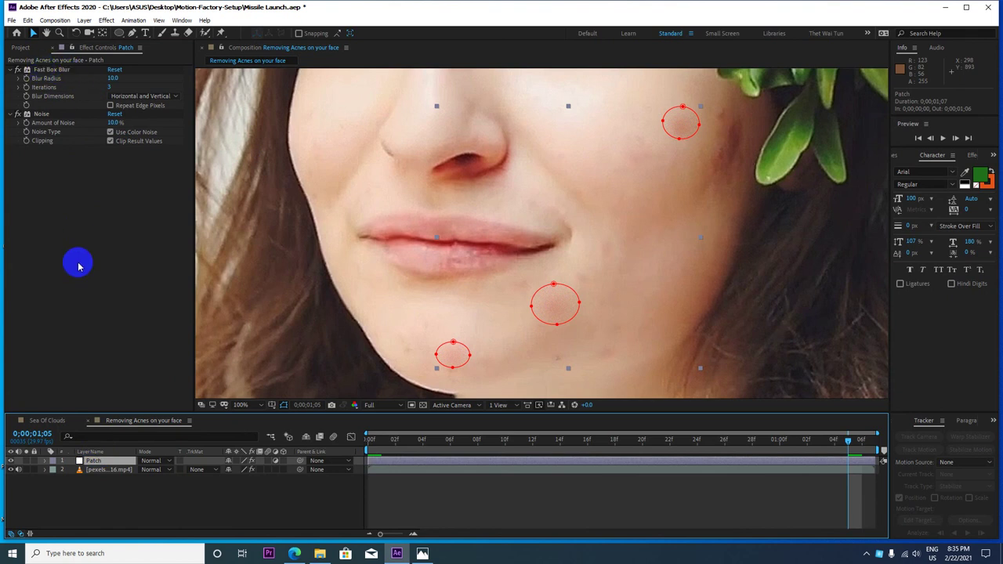
Add Fast Box Blur 2 to Patch with Blur Radius 5 and Iterations 1
key("ctrl+space")
type("Fast")
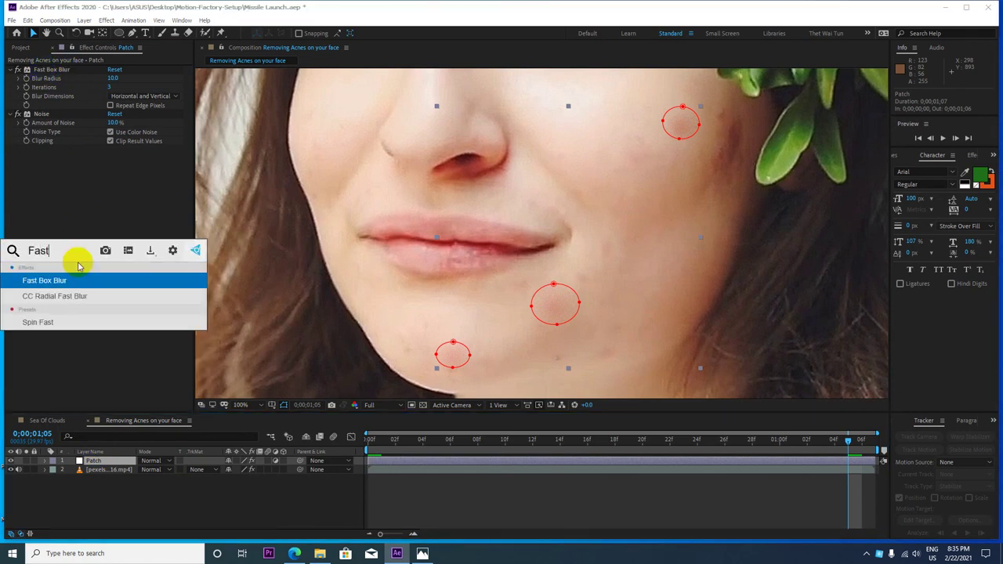
key("Return")
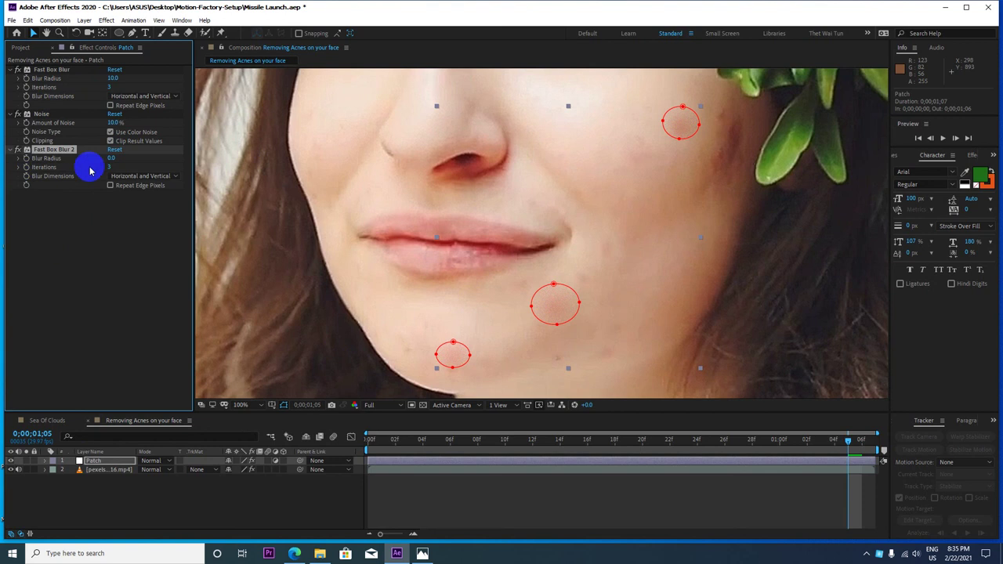
left_click(114, 159)
type("5")
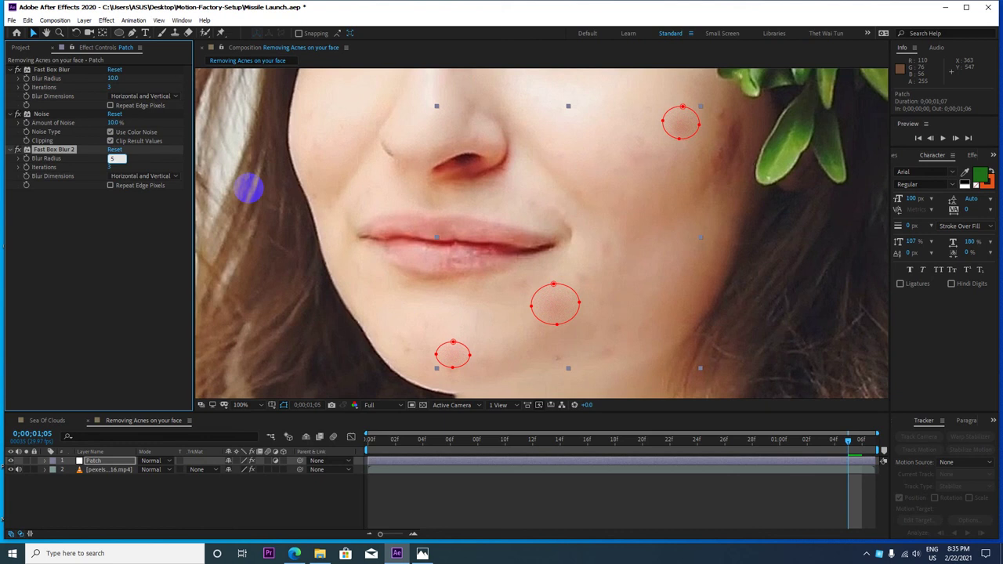
key("Return")
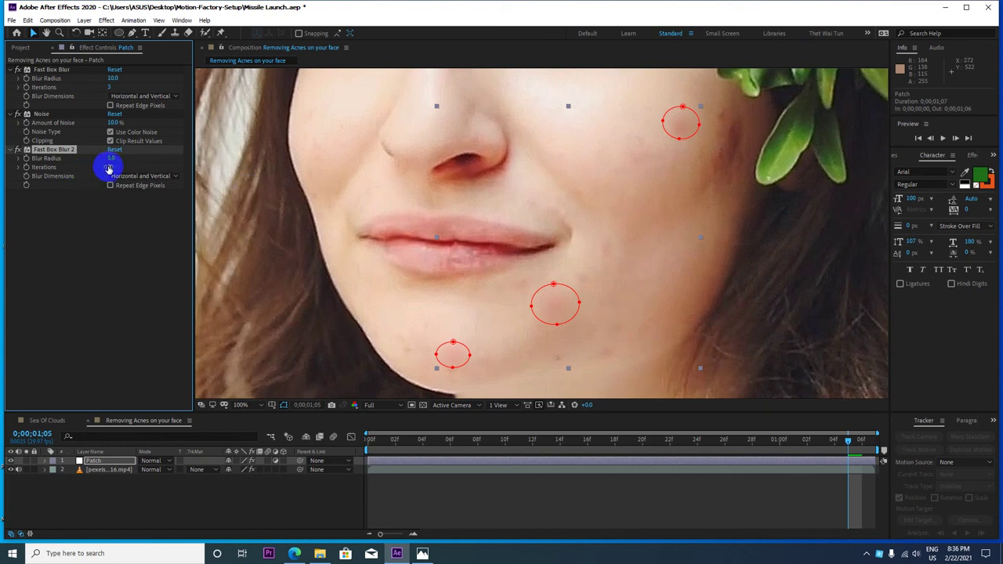
left_click(109, 167)
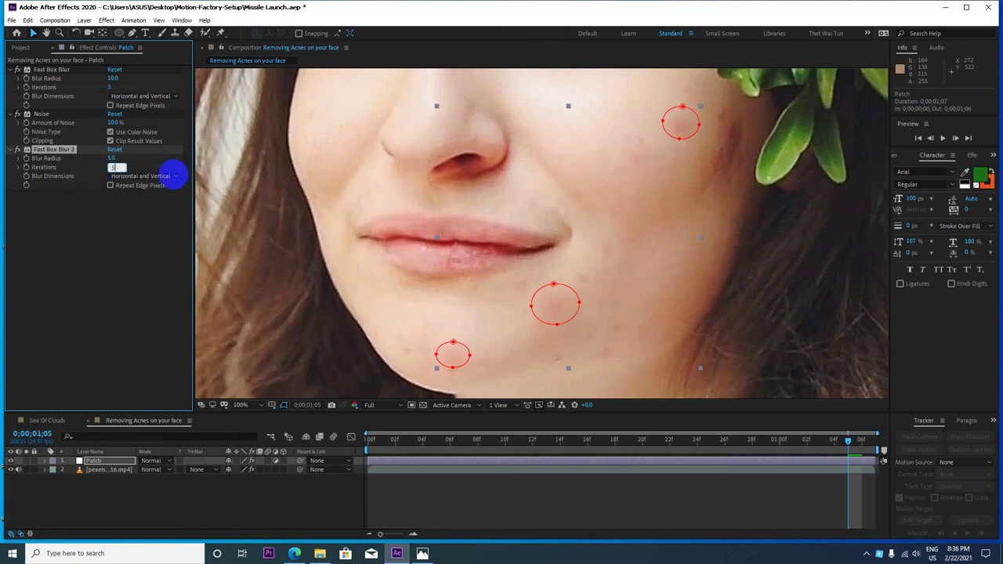
type("1")
key("Return")
key("comma")
key("comma")
key("comma")
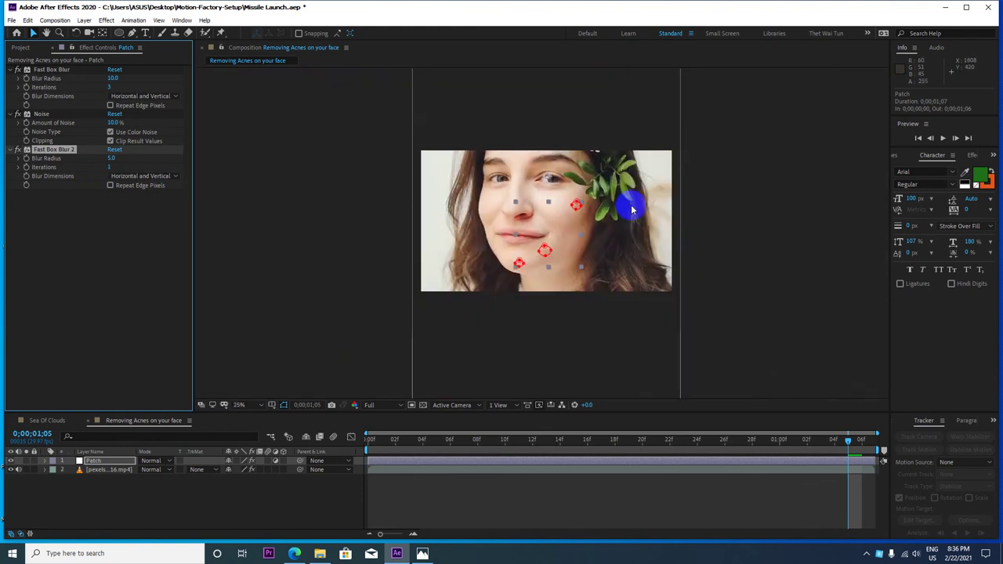
key("period")
key("period")
key("period")
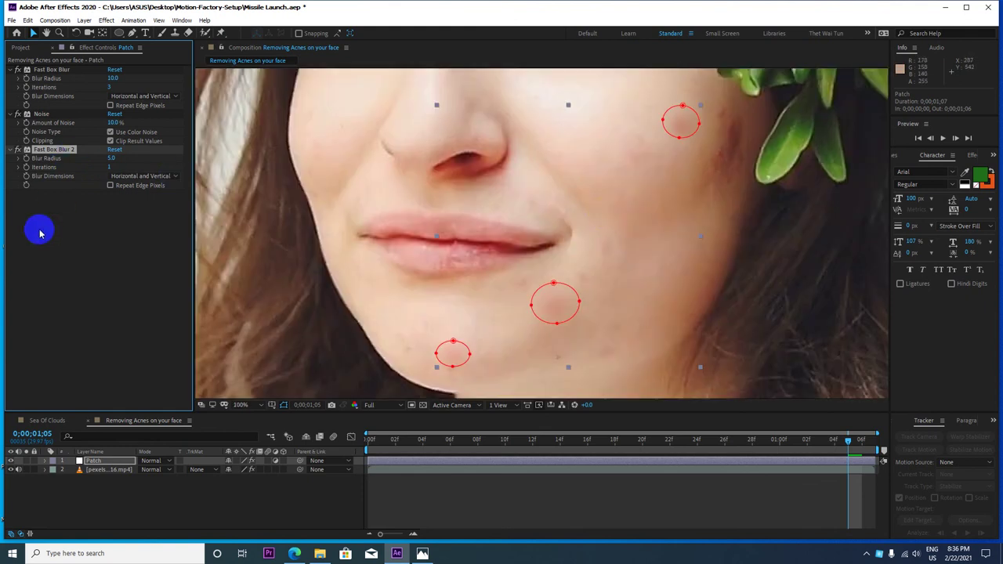
left_click(122, 458)
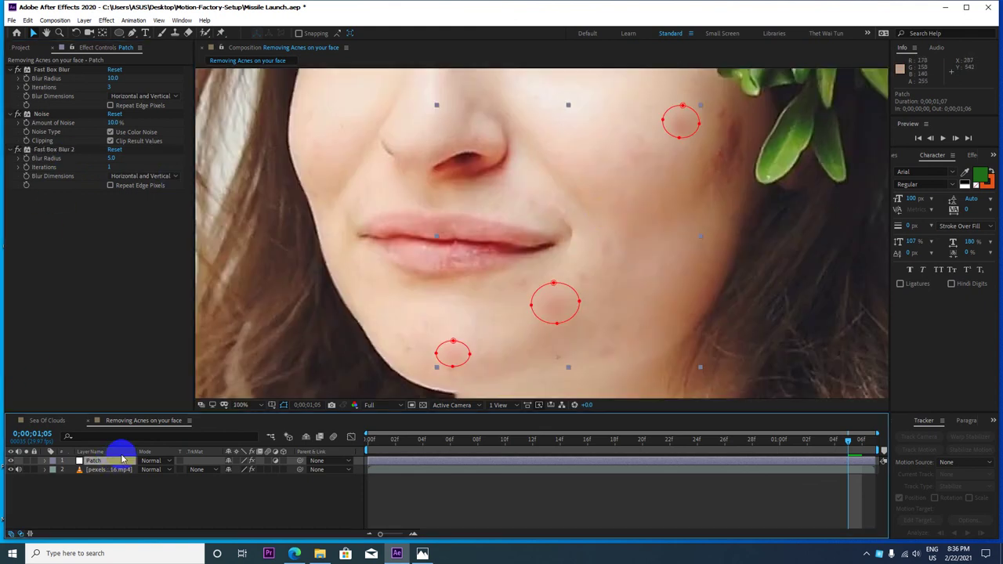
Apply Curves to the Patch layer and lift the RGB curve slightly to brighten the patches
key("ctrl+space")
type("Cu")
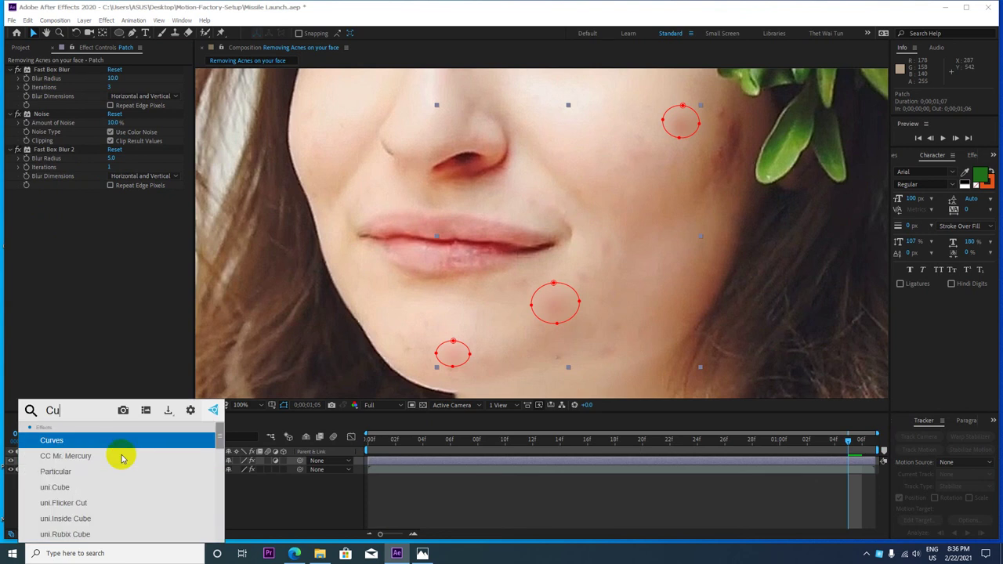
type("re")
key("BackSpace")
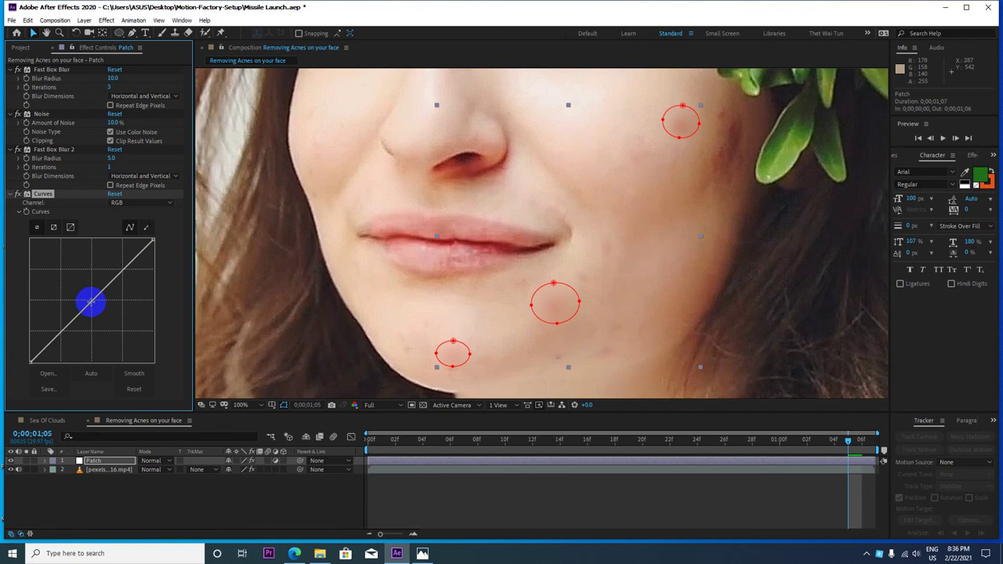
left_click_drag(91, 301, 92, 297)
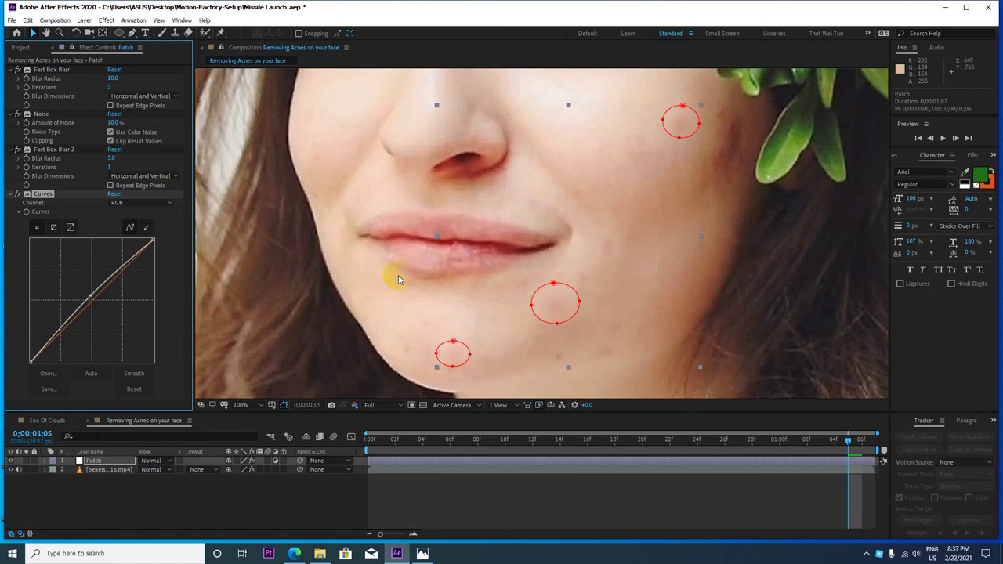
Hide the mask outlines and zoom and pan to inspect the brightened chin patches
scroll(515, 220, "down", 2)
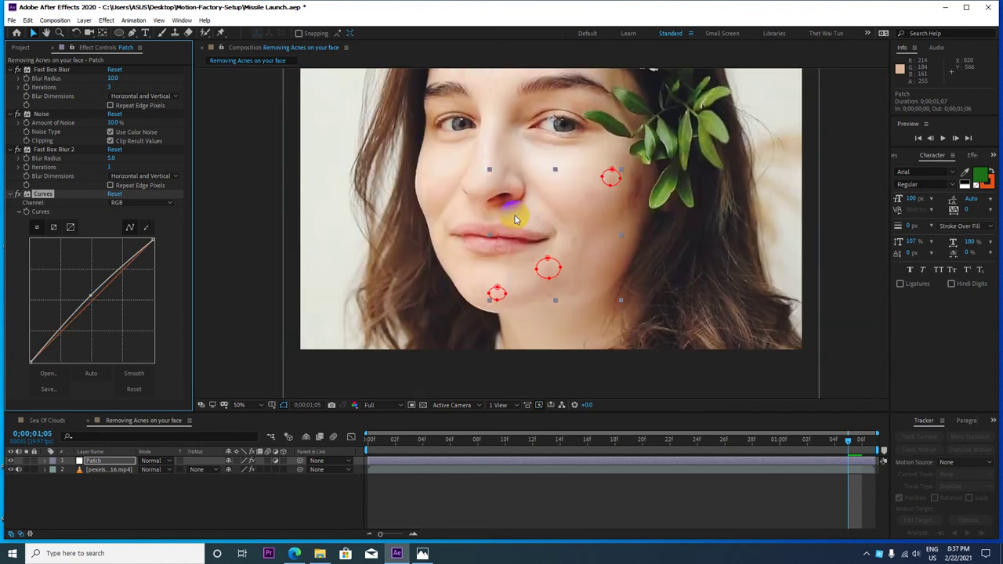
left_click(285, 406)
scroll(573, 261, "up", 2)
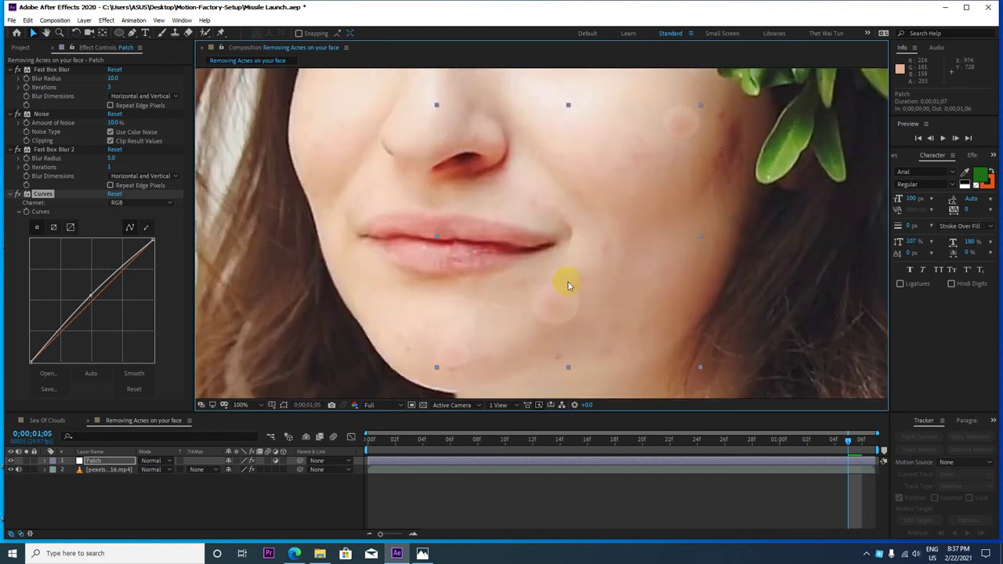
scroll(567, 293, "up", 2)
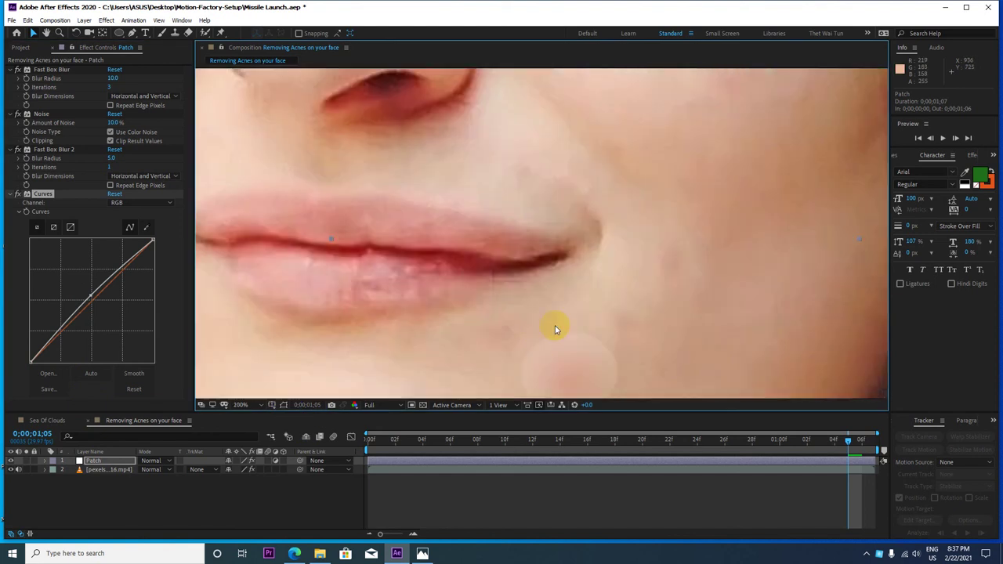
left_click_drag(557, 342, 562, 220)
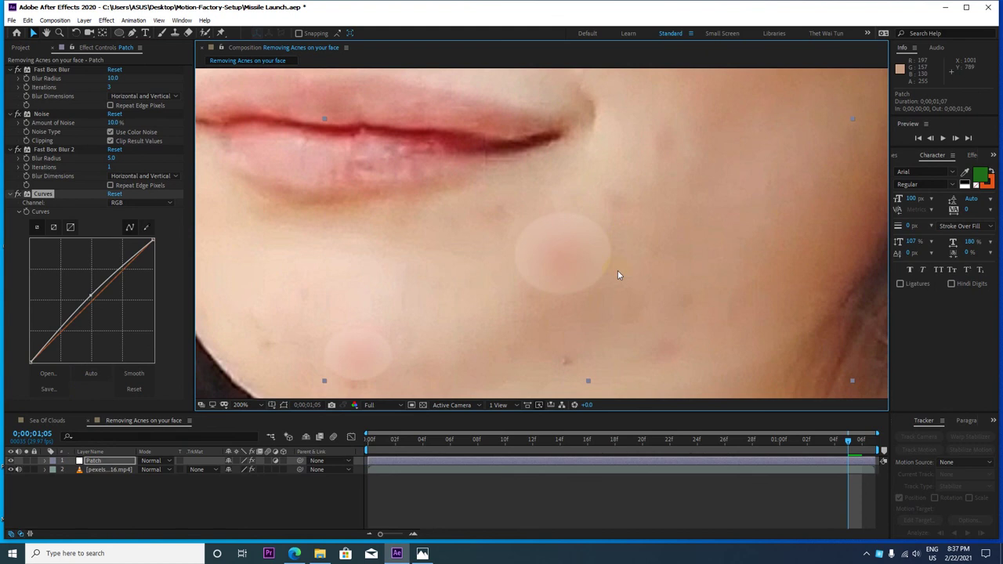
scroll(564, 256, "down", 4)
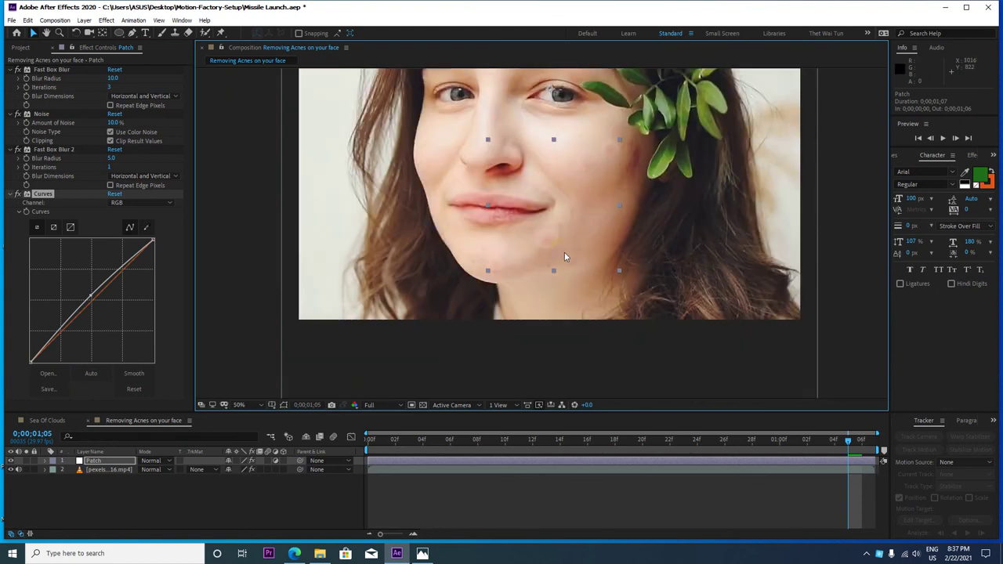
scroll(551, 244, "up", 2)
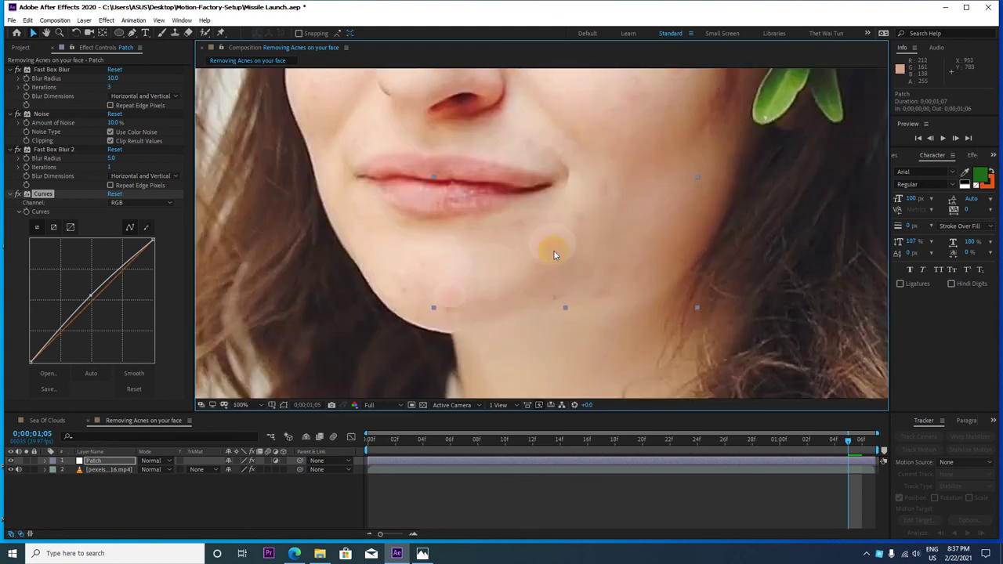
left_click(99, 463)
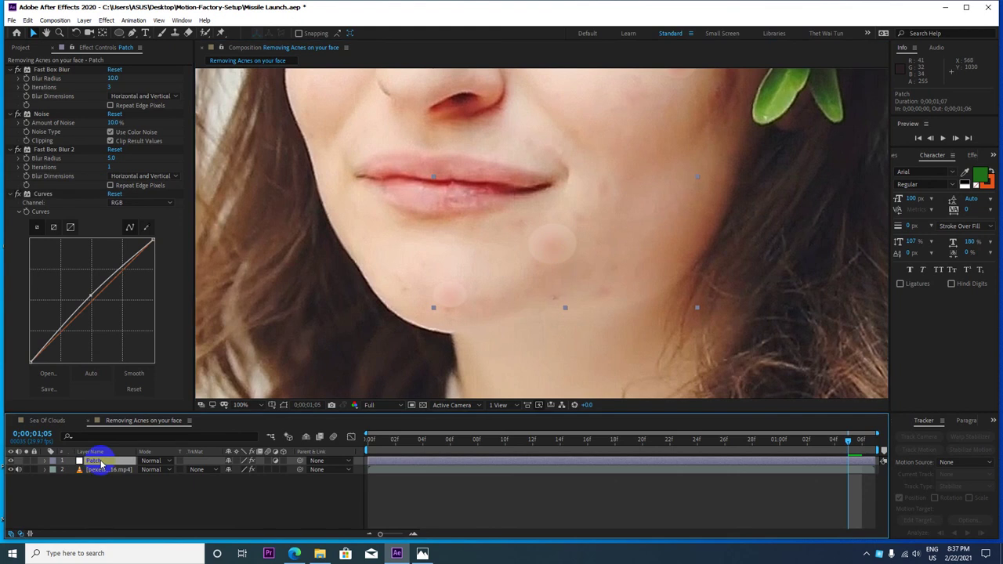
Set Mask Feather to 20 pixels on all three Patch masks
key("f")
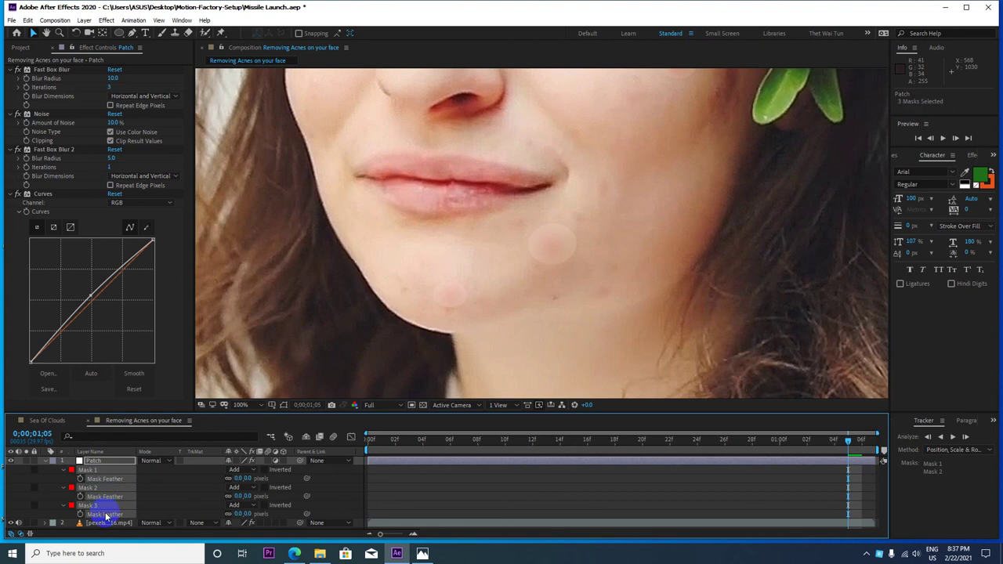
left_click(247, 478)
type("20")
key("Return")
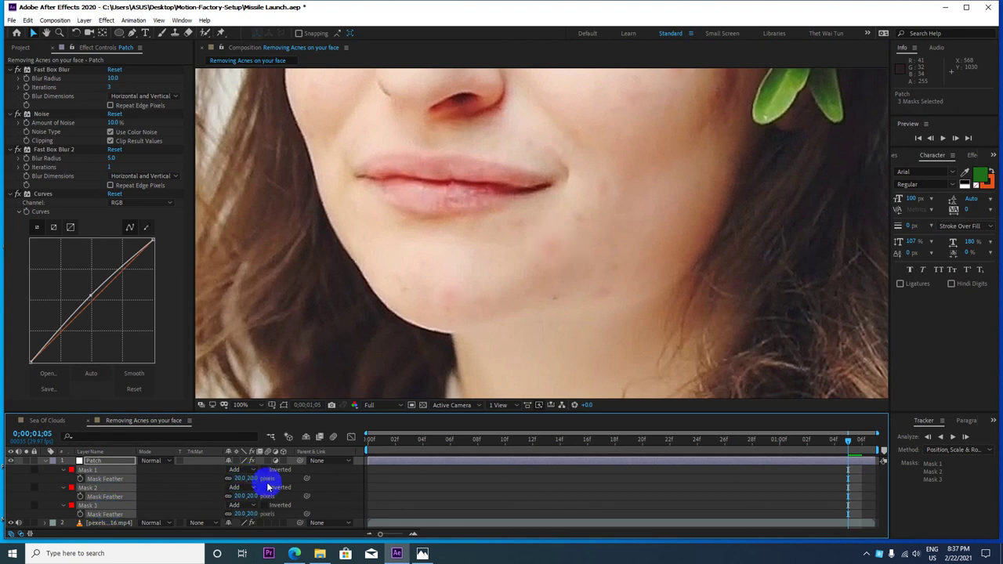
scroll(595, 274, "down", 2)
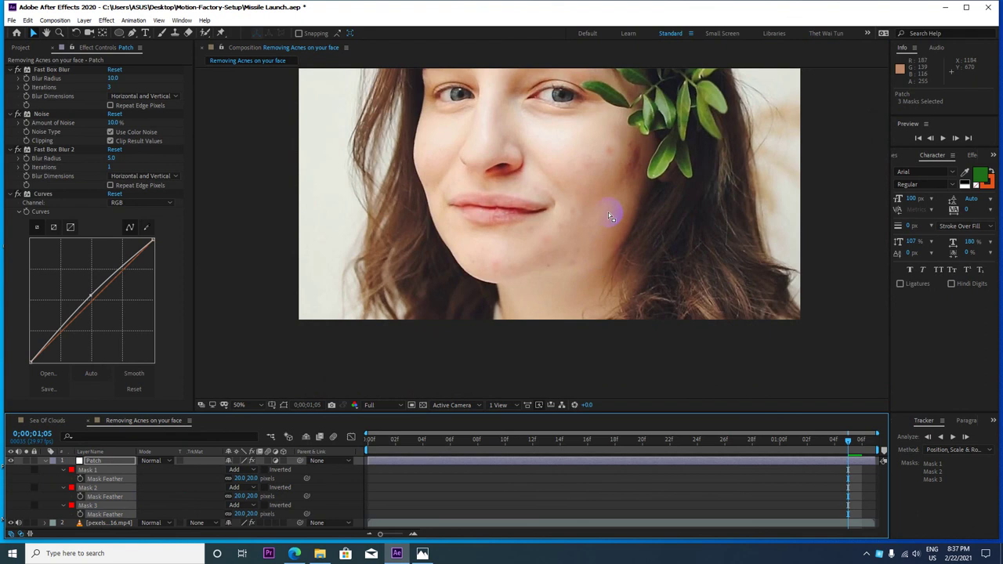
scroll(611, 217, "down", 2)
scroll(580, 195, "up", 2)
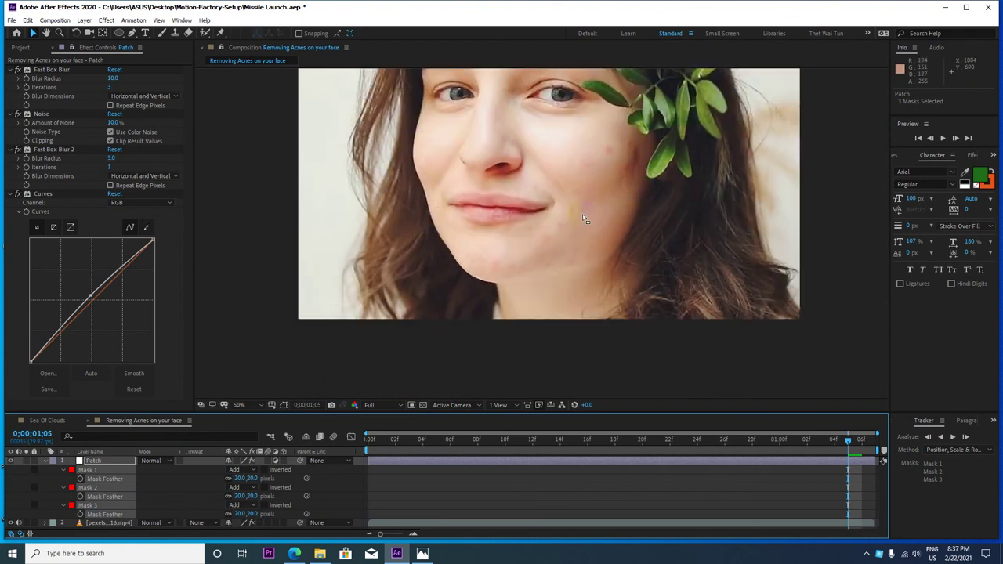
Raise the first Fast Box Blur's Blur Radius to 30
left_click(112, 79)
type("30")
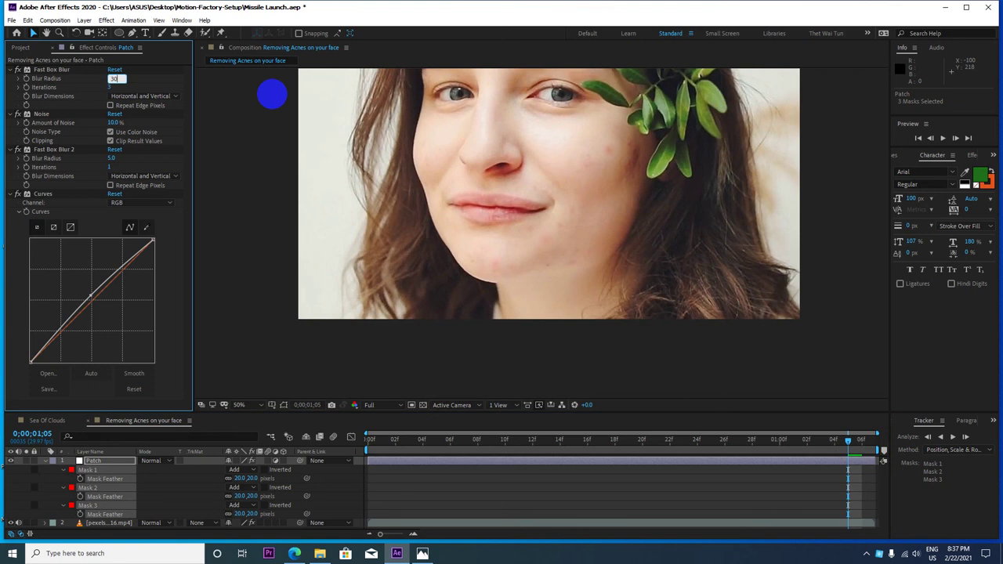
left_click(273, 96)
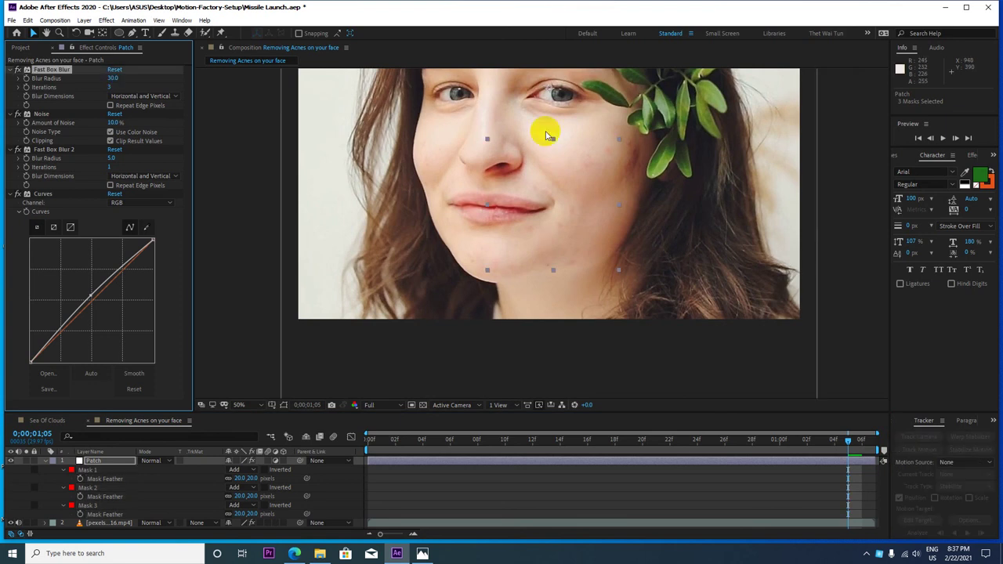
scroll(575, 223, "down", 2)
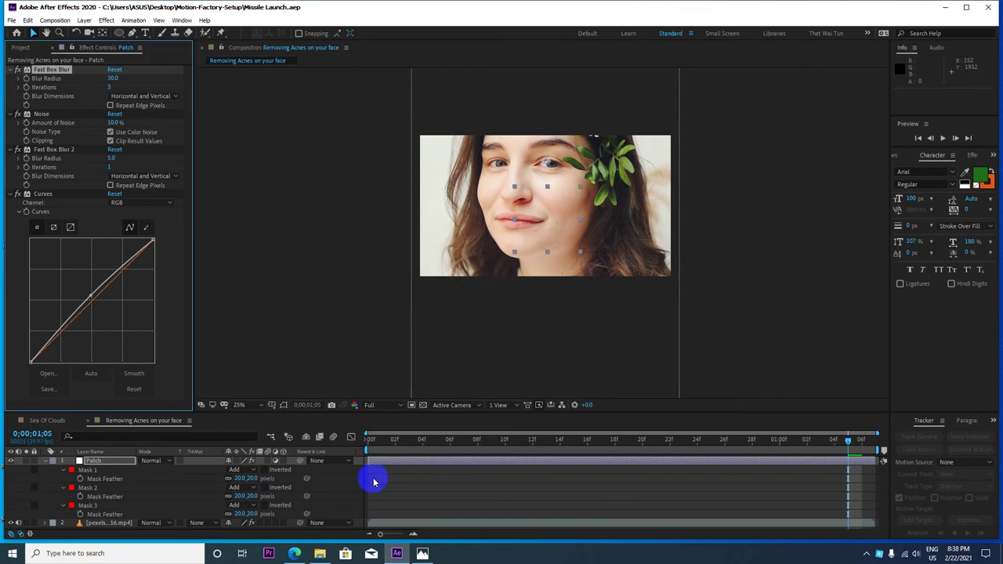
Play a real-time preview of the retouched face and set viewer magnification to Fit
key("space")
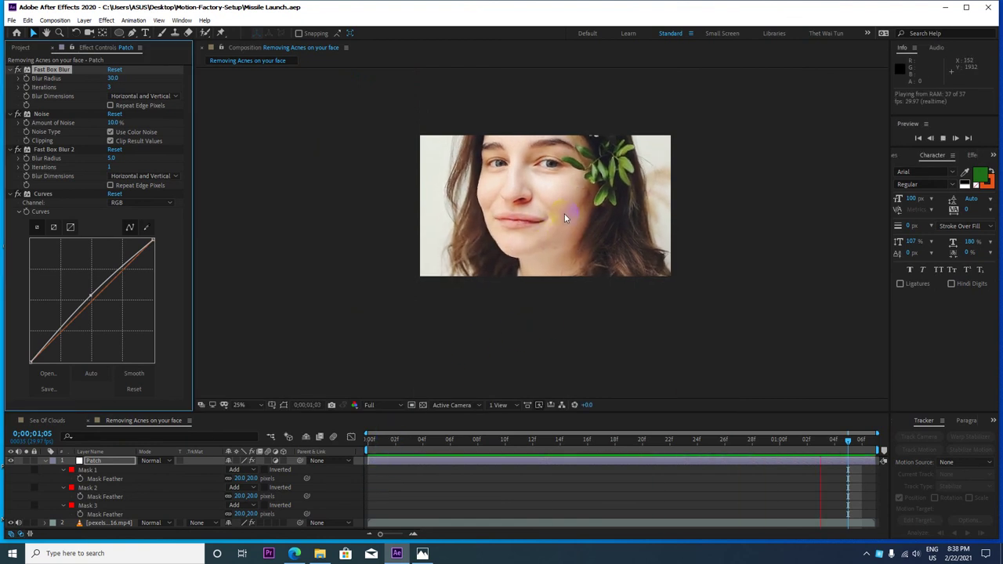
scroll(559, 222, "up", 2)
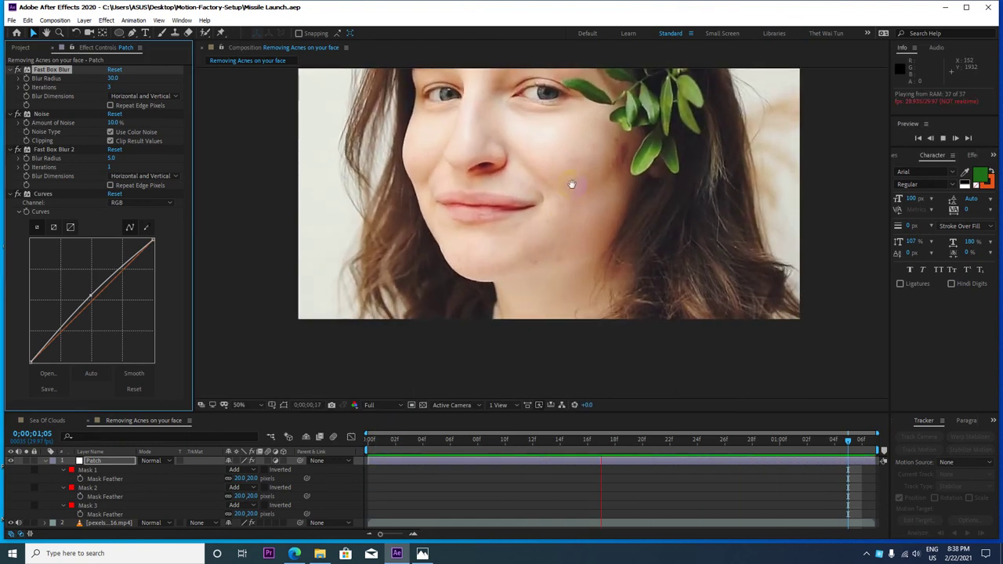
scroll(573, 236, "down", 2)
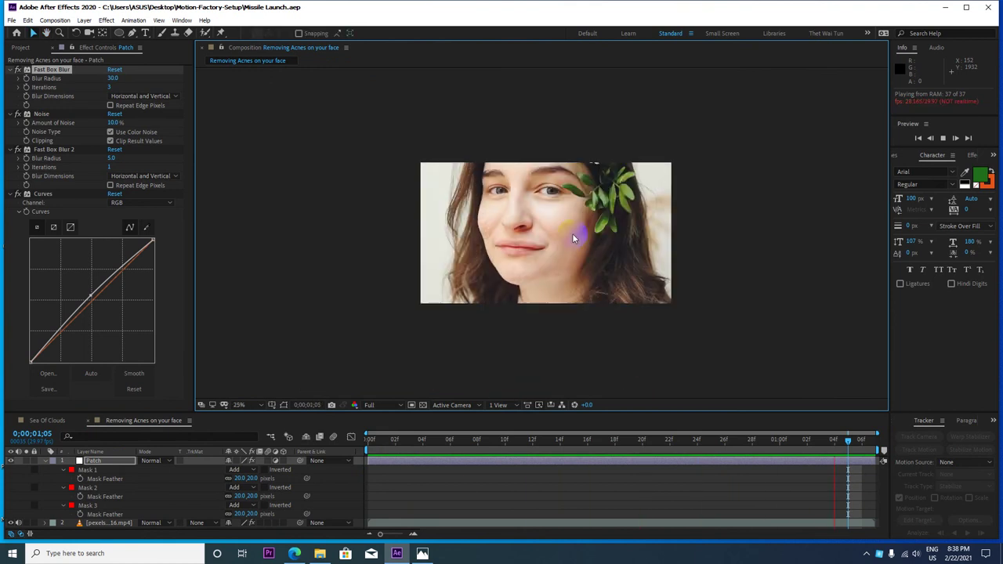
scroll(574, 237, "up", 2)
left_click(249, 408)
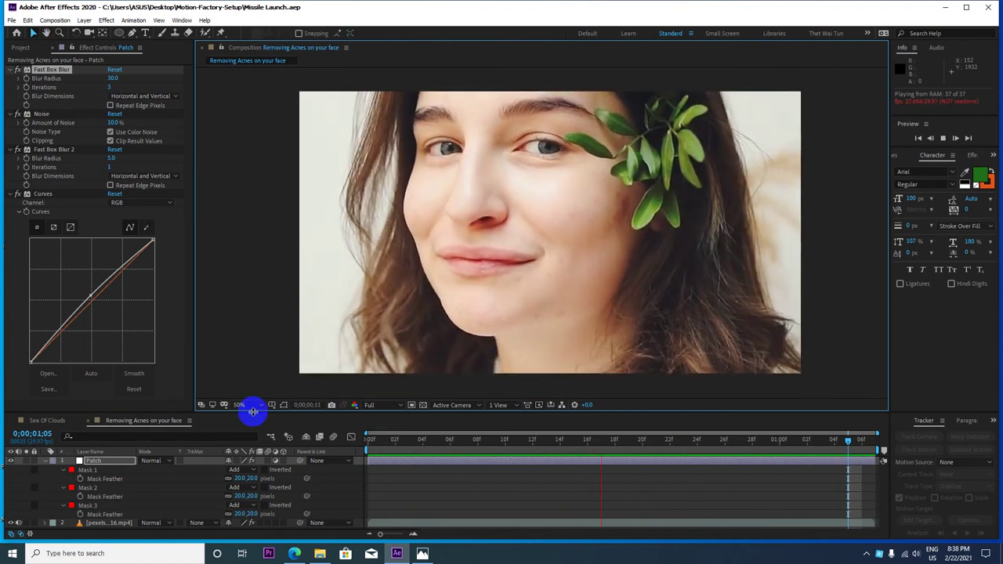
left_click(264, 231)
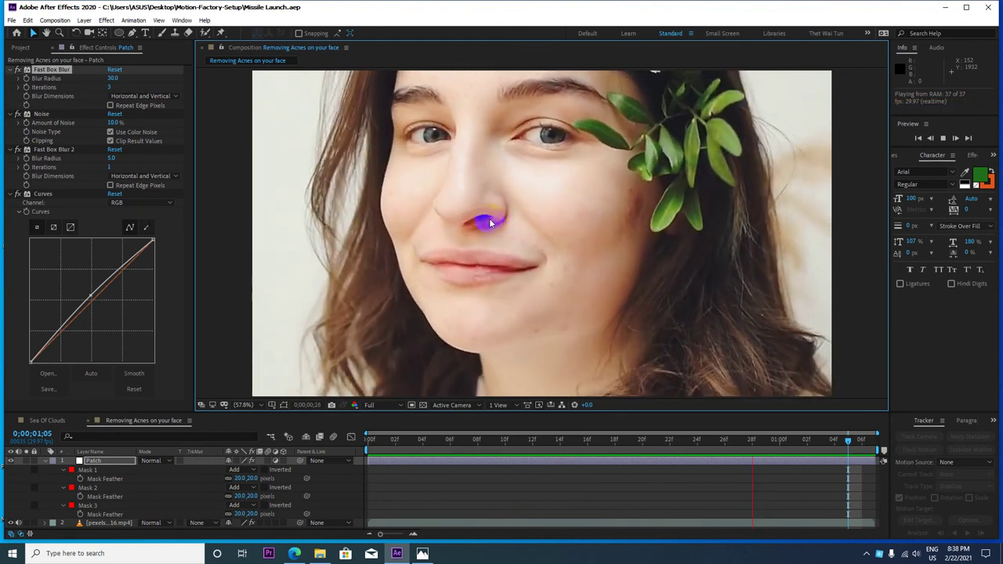
Play the Sea Of Clouds comp showing the original and retouched face side by side
left_click(54, 421)
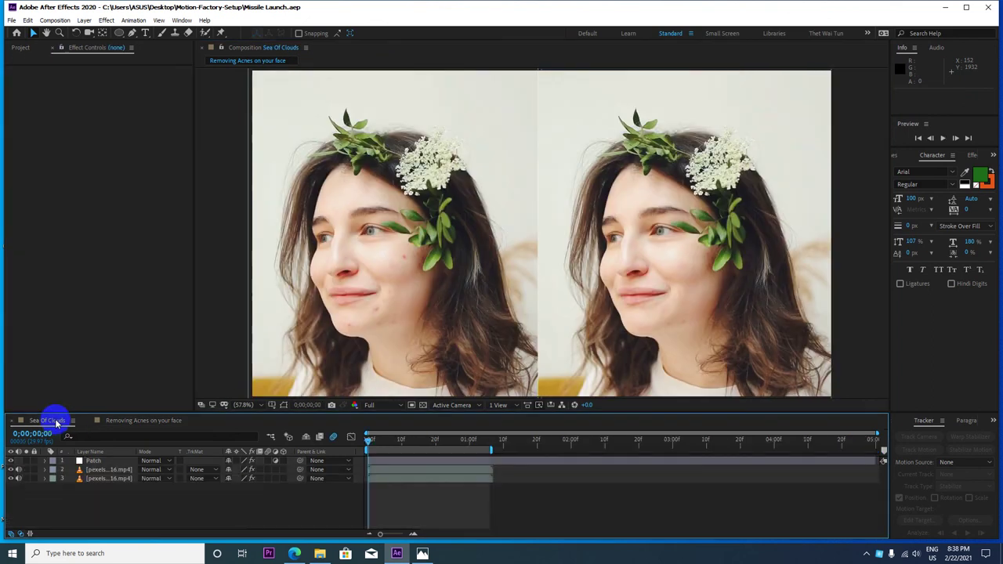
left_click(157, 426)
key("space")
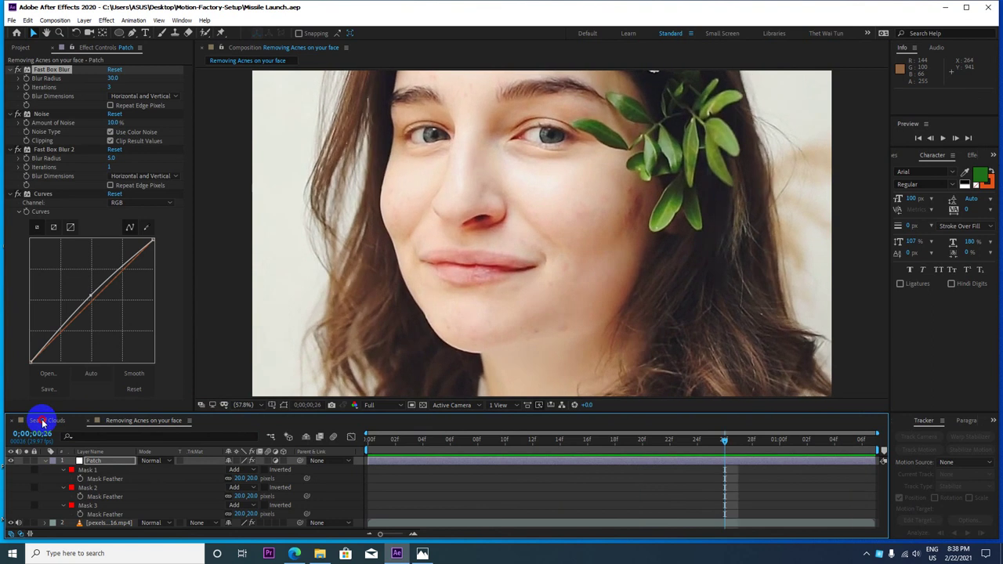
left_click(43, 423)
key("space")
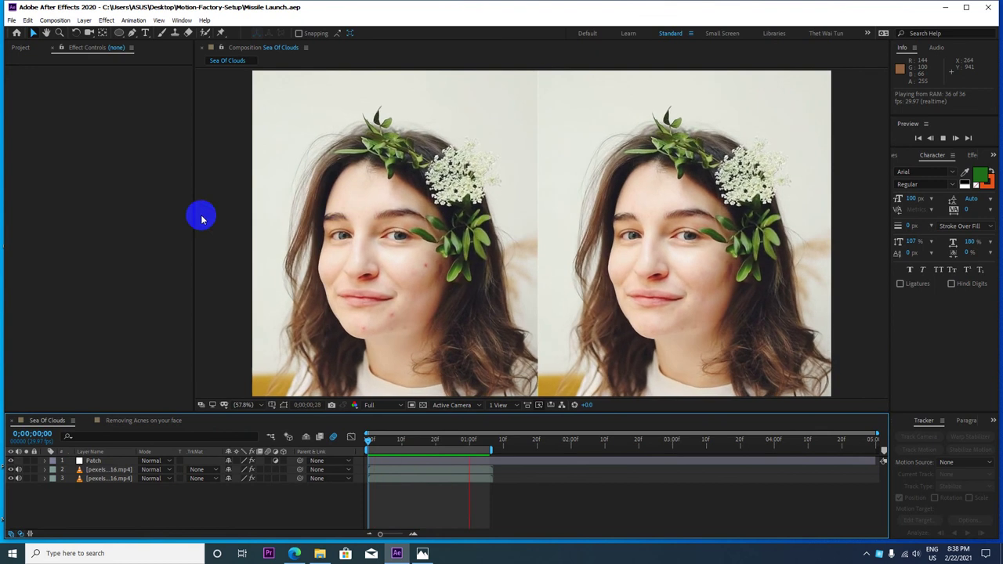
Clear the Project panel selection and switch to the YouTube channel in the browser
left_click(21, 47)
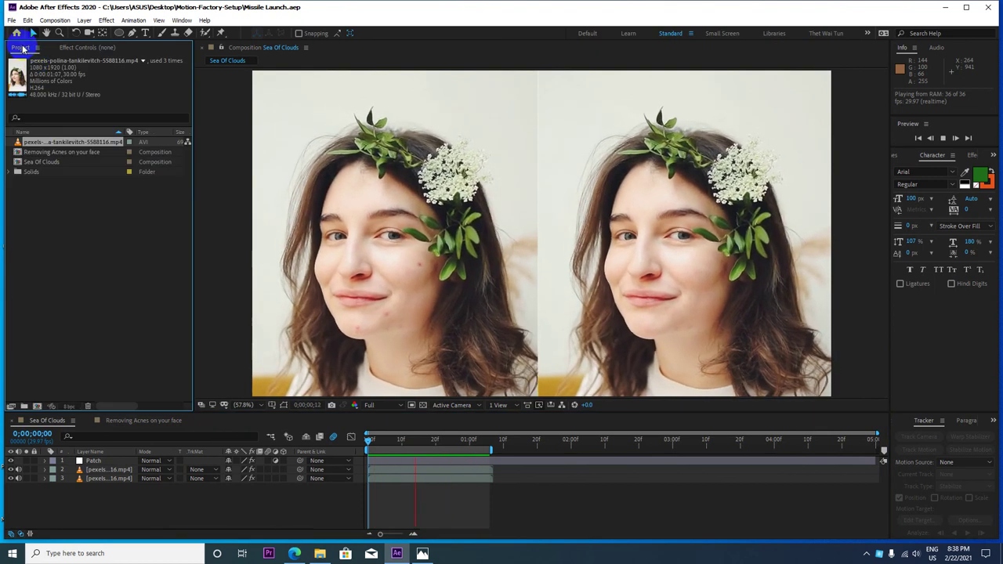
left_click(105, 267)
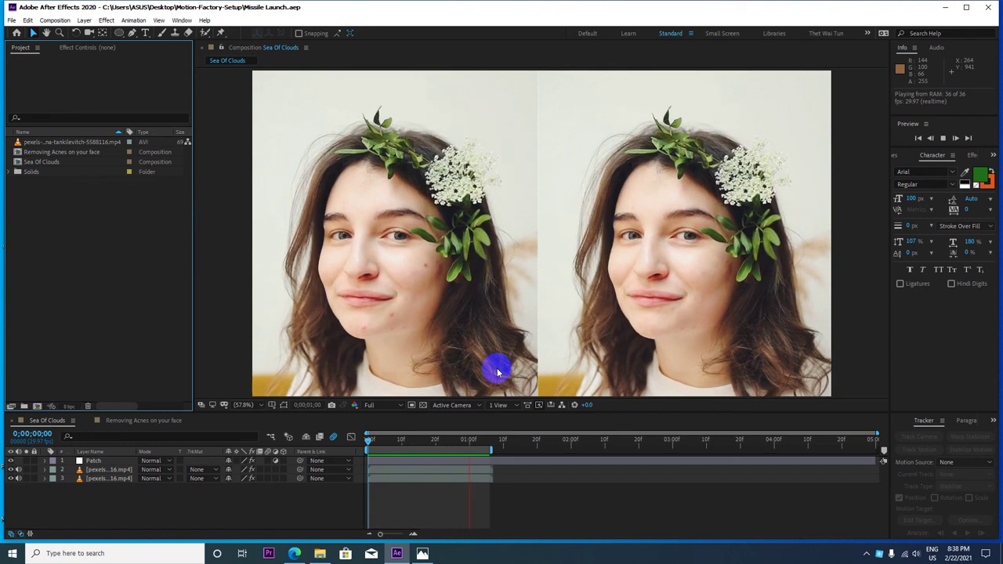
left_click(295, 553)
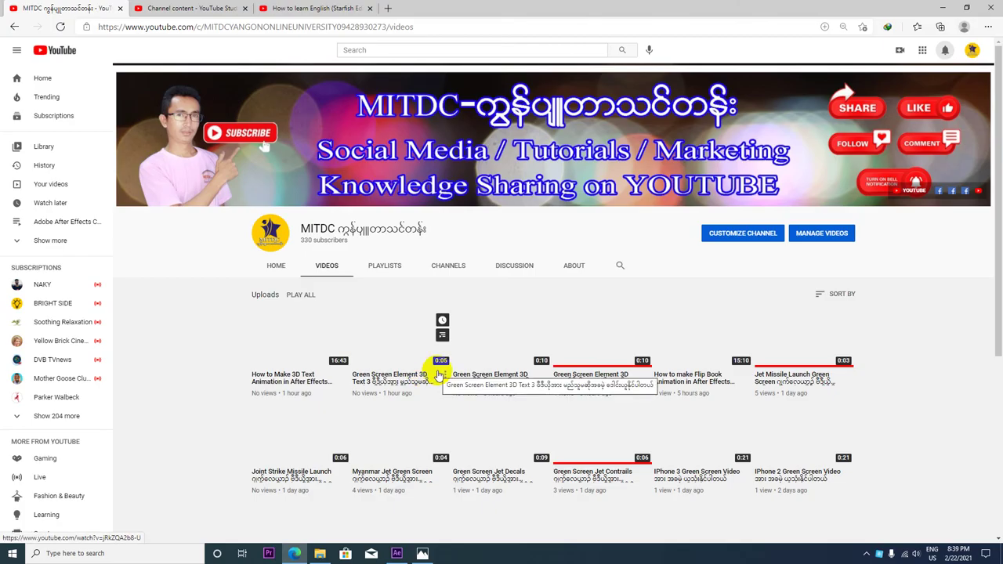